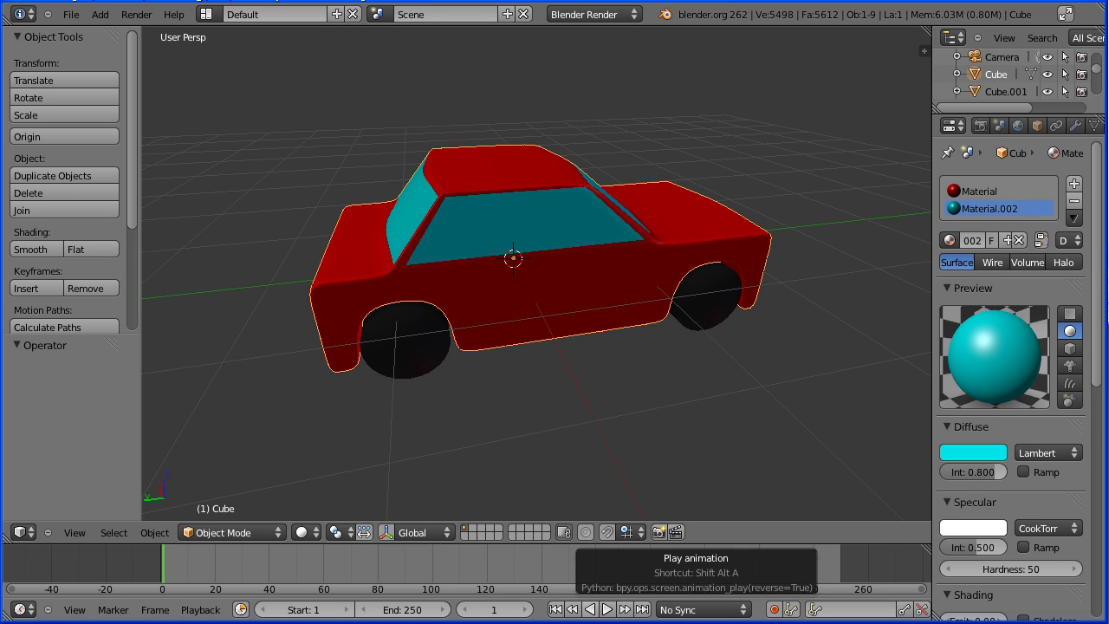
Check the car-modelling tutorial page, then start a new default Blender scene.
{"action": "key", "text": "alt+Tab"}
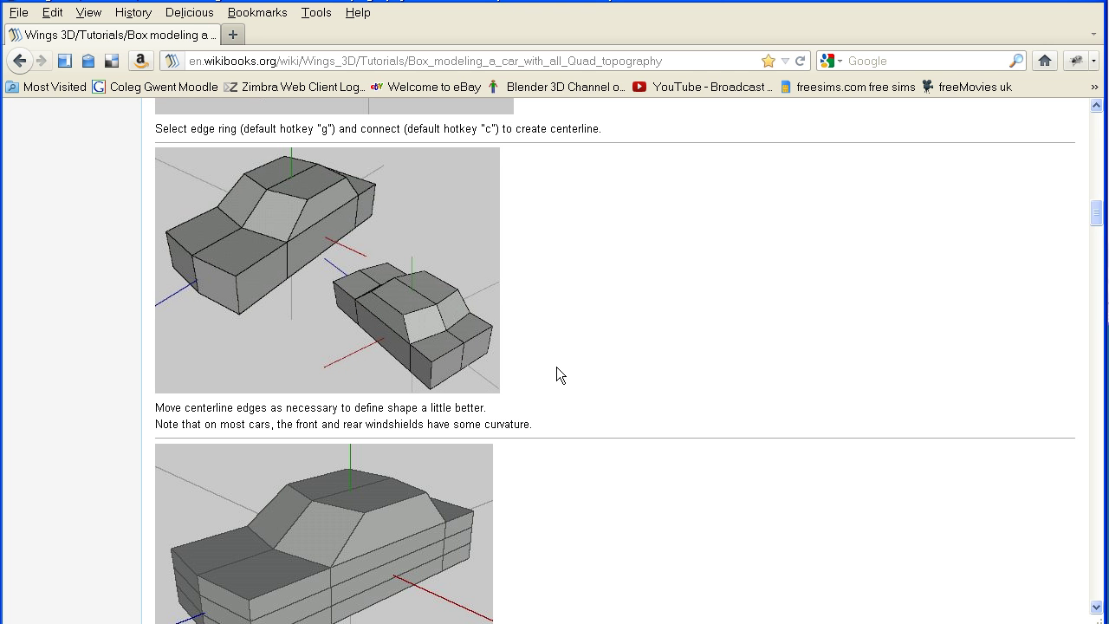
{"action": "scroll", "coordinate": [556, 367], "scroll_direction": "up", "scroll_amount": 5}
{"action": "scroll", "coordinate": [557, 374], "scroll_direction": "up", "scroll_amount": 20}
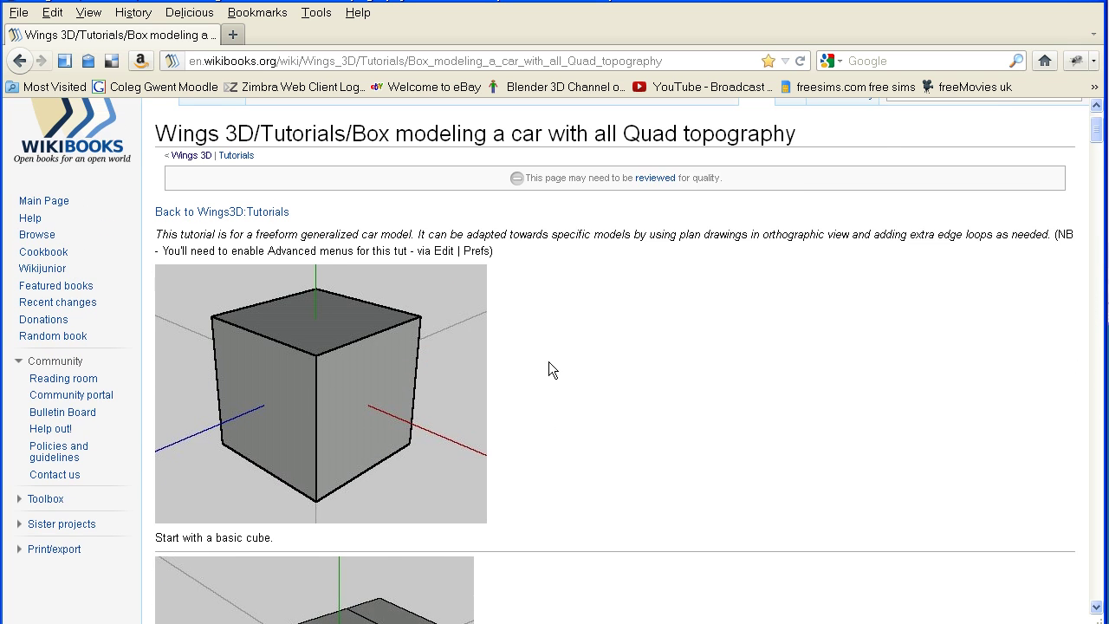
{"action": "key", "text": "alt+Tab"}
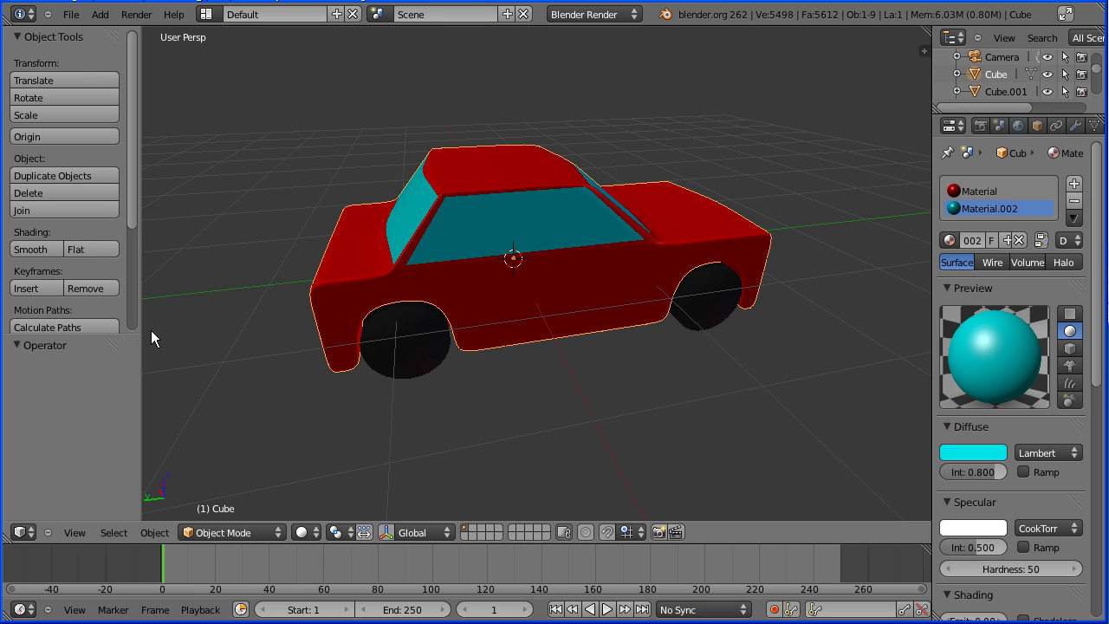
{"action": "left_click", "coordinate": [70, 15]}
{"action": "left_click", "coordinate": [65, 29]}
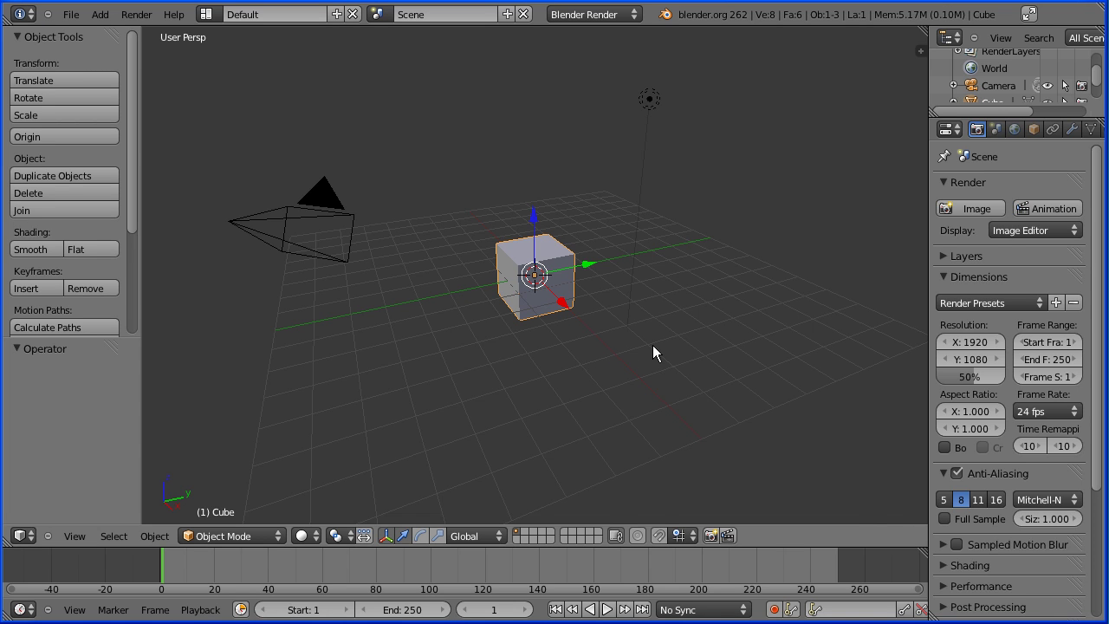
Scale the default cube to 0.36 along Z.
{"action": "scroll", "coordinate": [653, 346], "scroll_direction": "up", "scroll_amount": 3}
{"action": "scroll", "coordinate": [653, 346], "scroll_direction": "up", "scroll_amount": 2}
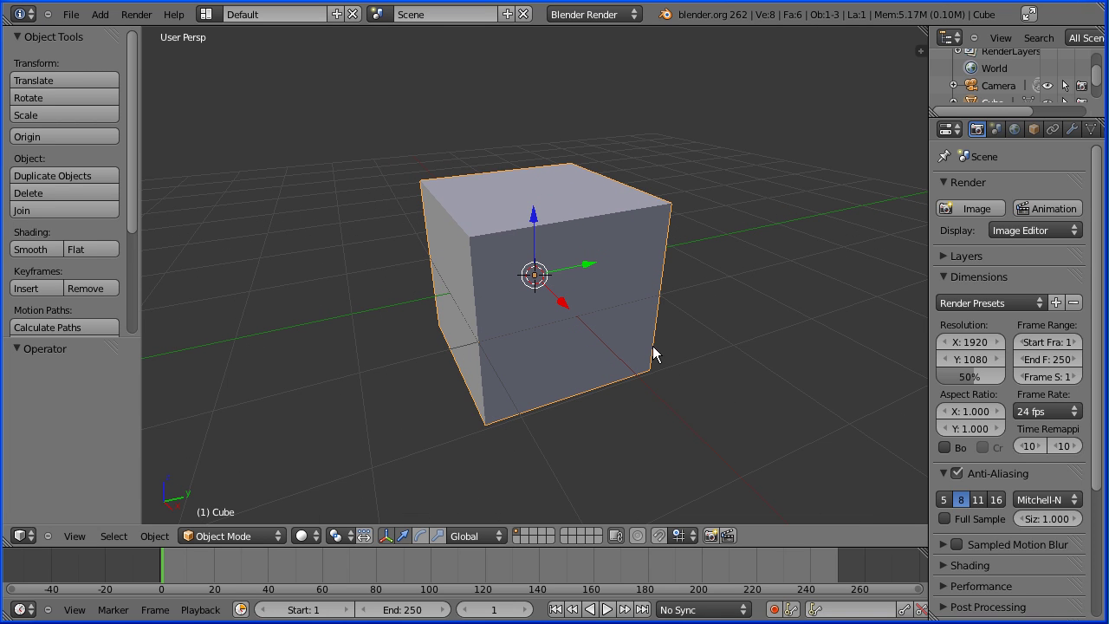
{"action": "key", "text": "s"}
{"action": "key", "text": "z"}
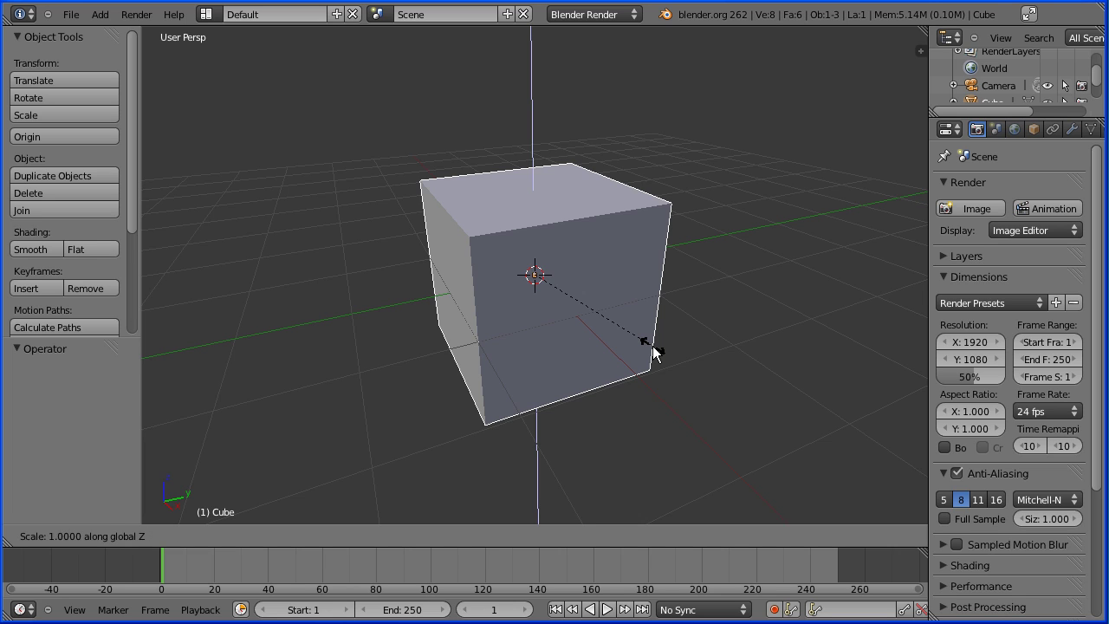
{"action": "type", "text": "0."}
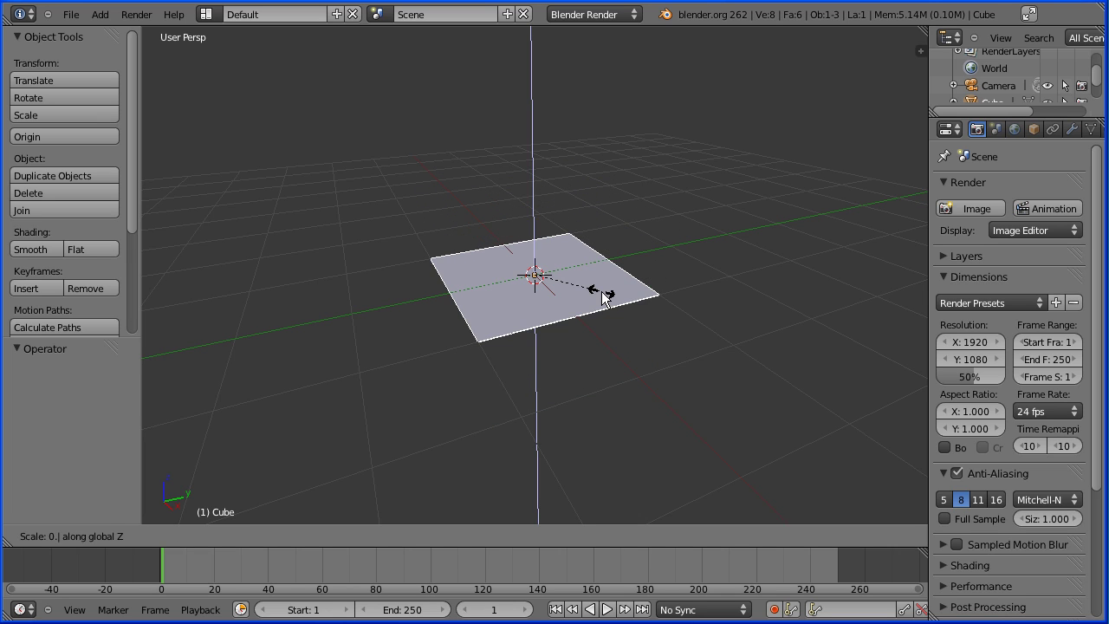
{"action": "type", "text": "36"}
{"action": "key", "text": "Return"}
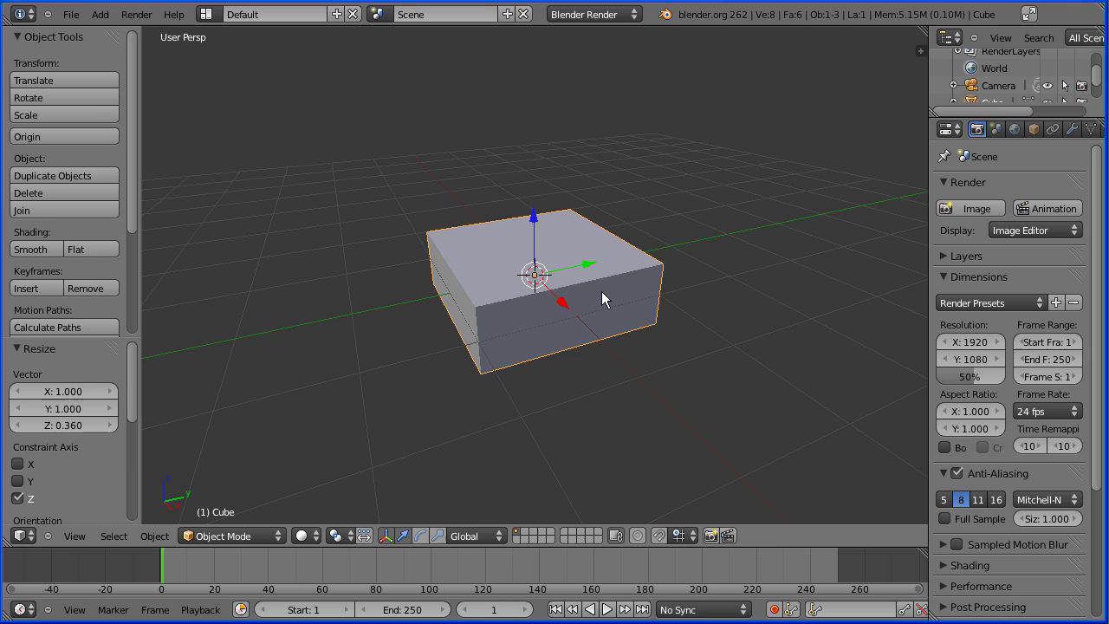
Scale the flattened cube to 0.8 along X.
{"action": "key", "text": "s"}
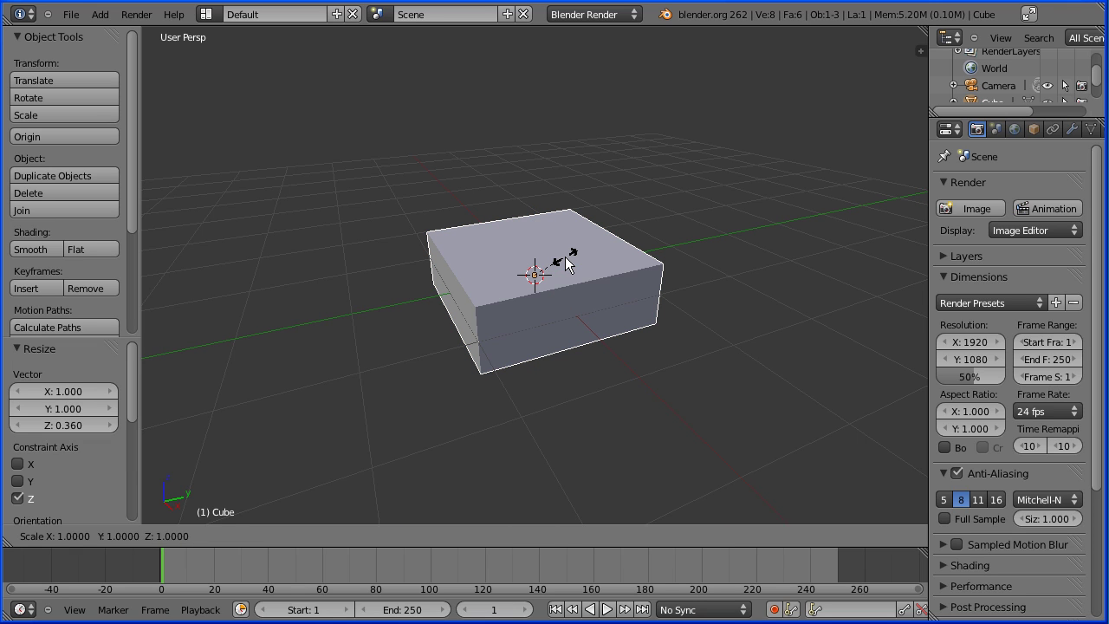
{"action": "key", "text": "x"}
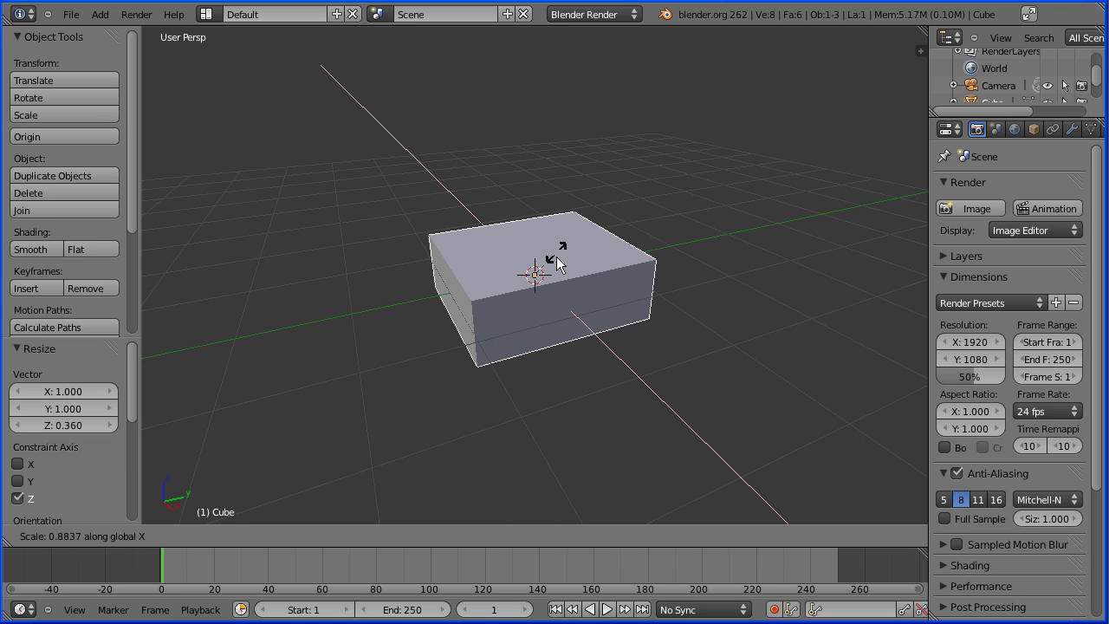
{"action": "type", "text": "0.8"}
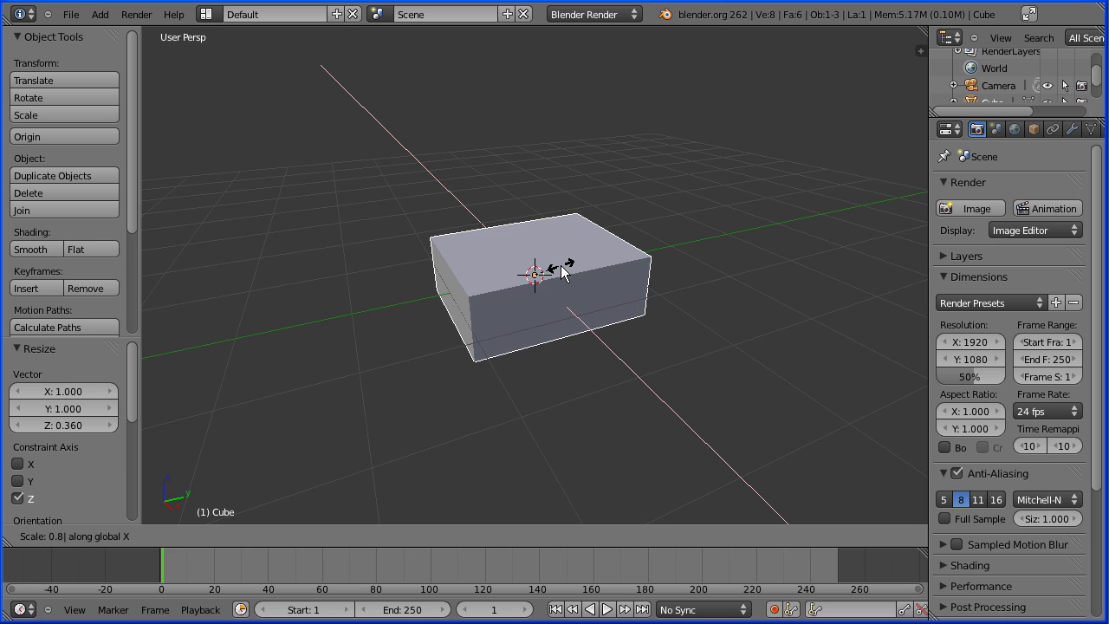
{"action": "key", "text": "Return"}
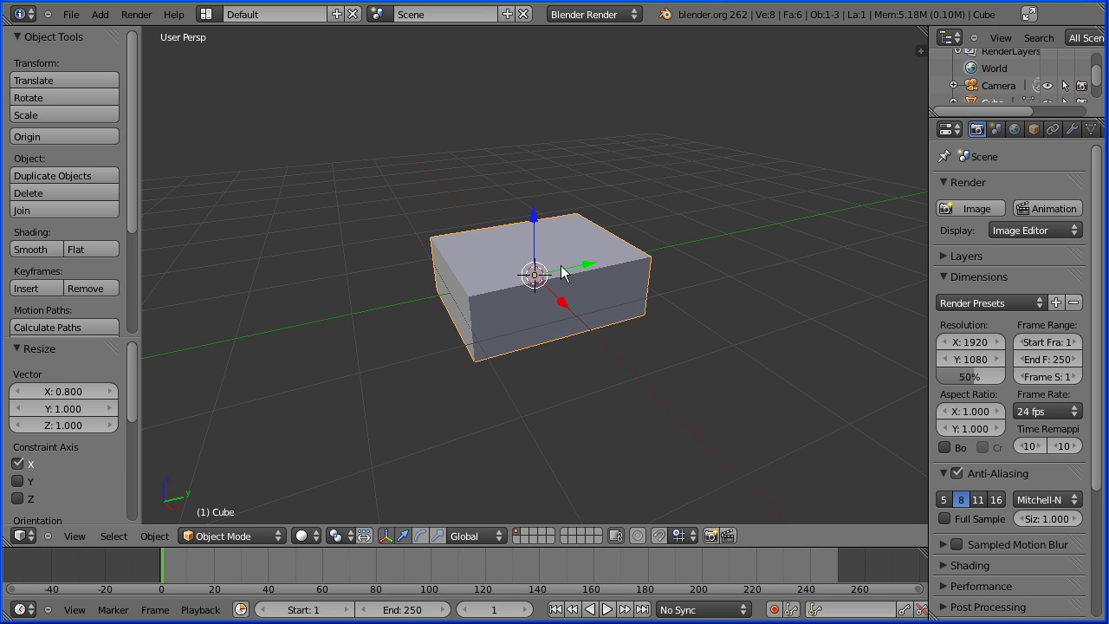
Enter Edit Mode with face select and extrude the box's left end face outward.
{"action": "left_click", "coordinate": [247, 534]}
{"action": "left_click", "coordinate": [253, 501]}
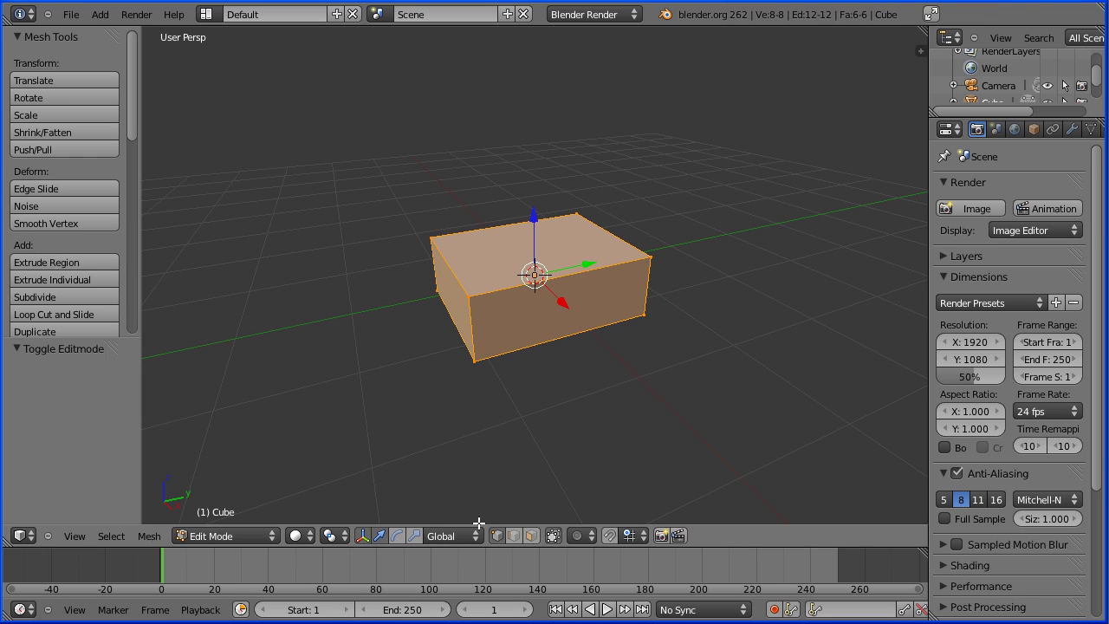
{"action": "left_click", "coordinate": [535, 536]}
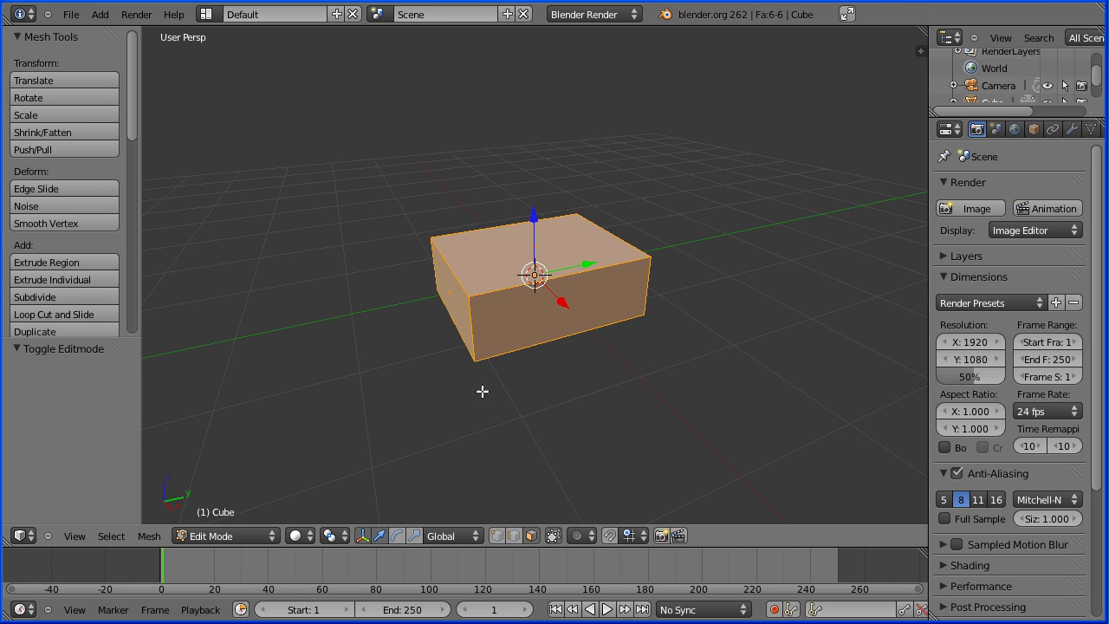
{"action": "right_click", "coordinate": [460, 313]}
{"action": "key", "text": "e"}
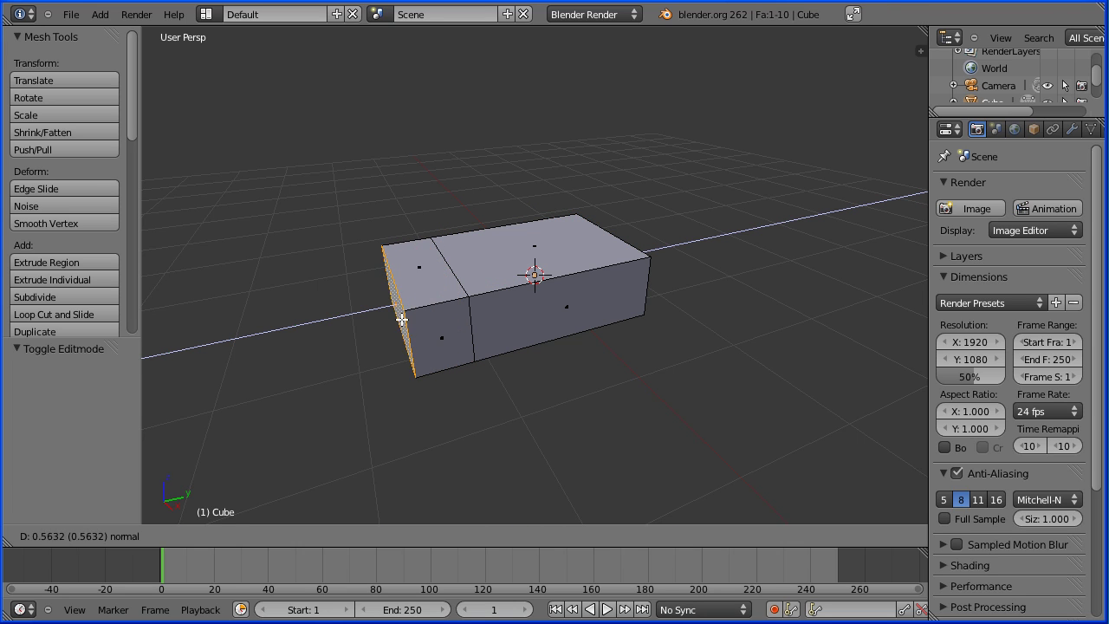
{"action": "left_click", "coordinate": [397, 318]}
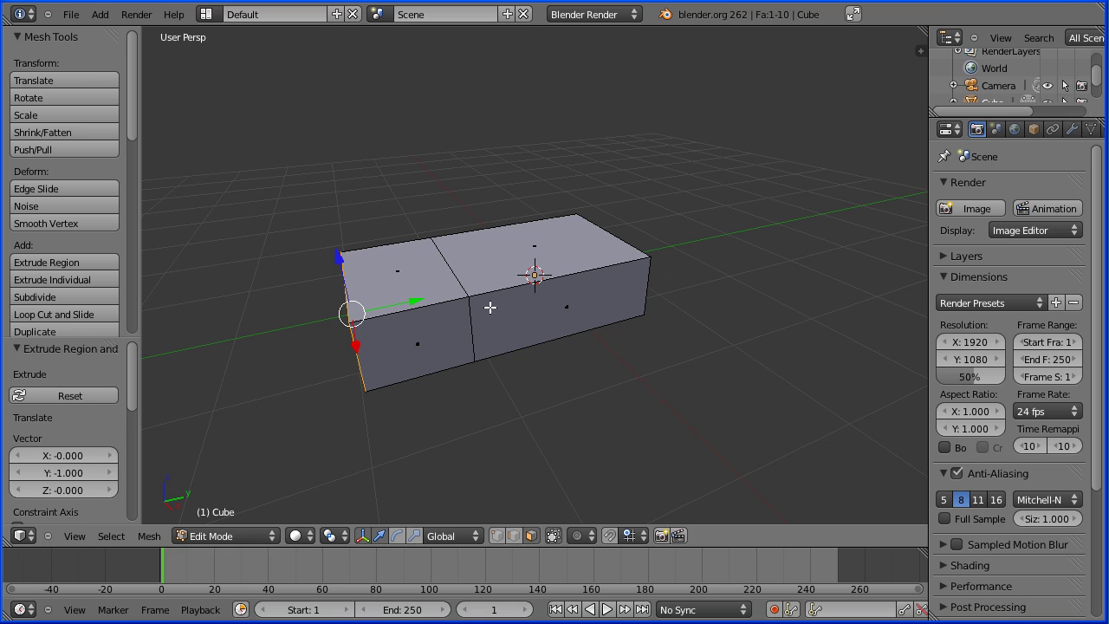
Extrude the opposite right end face outward.
{"action": "middle_click_drag", "start_coordinate": [756, 241], "coordinate": [607, 280]}
{"action": "right_click", "coordinate": [606, 291]}
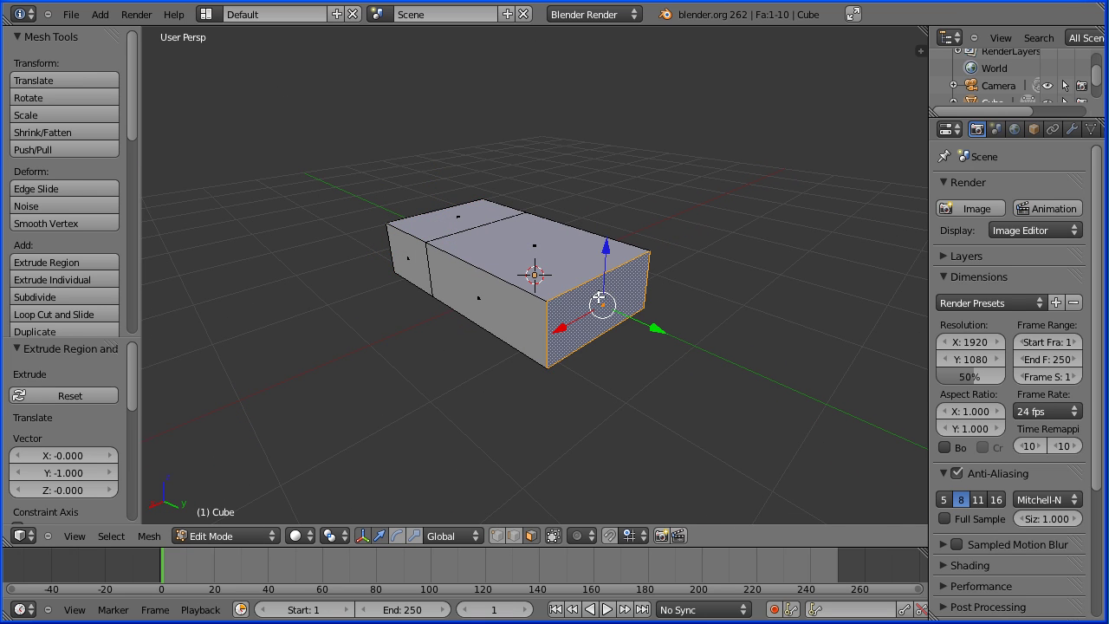
{"action": "key", "text": "e"}
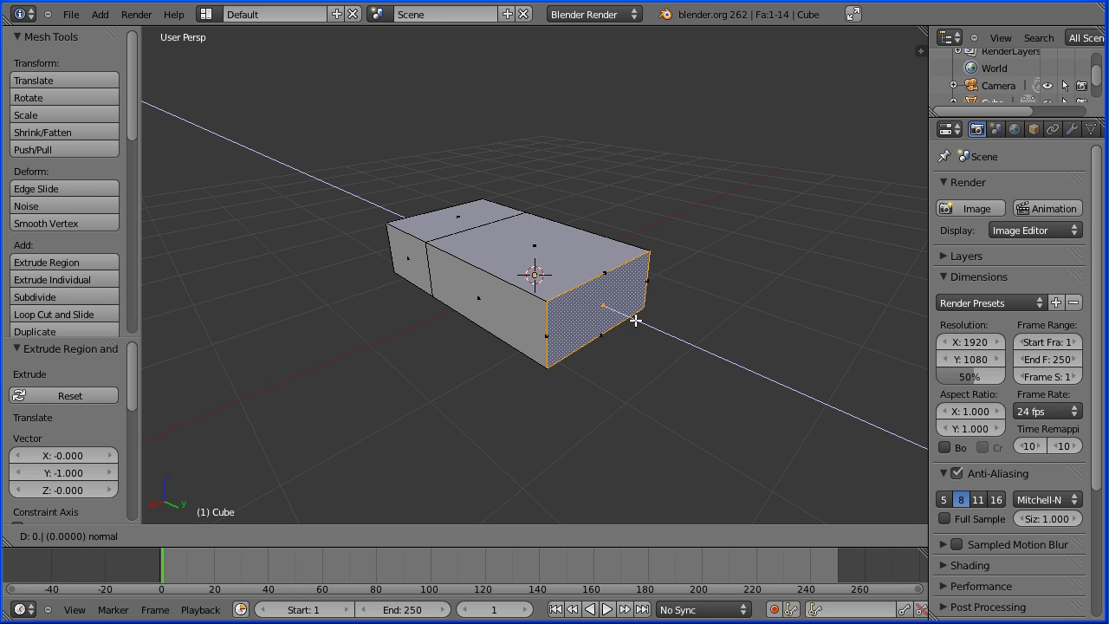
{"action": "left_click", "coordinate": [641, 320]}
Extrude the middle section's top face upward by 0.5.
{"action": "right_click", "coordinate": [556, 267]}
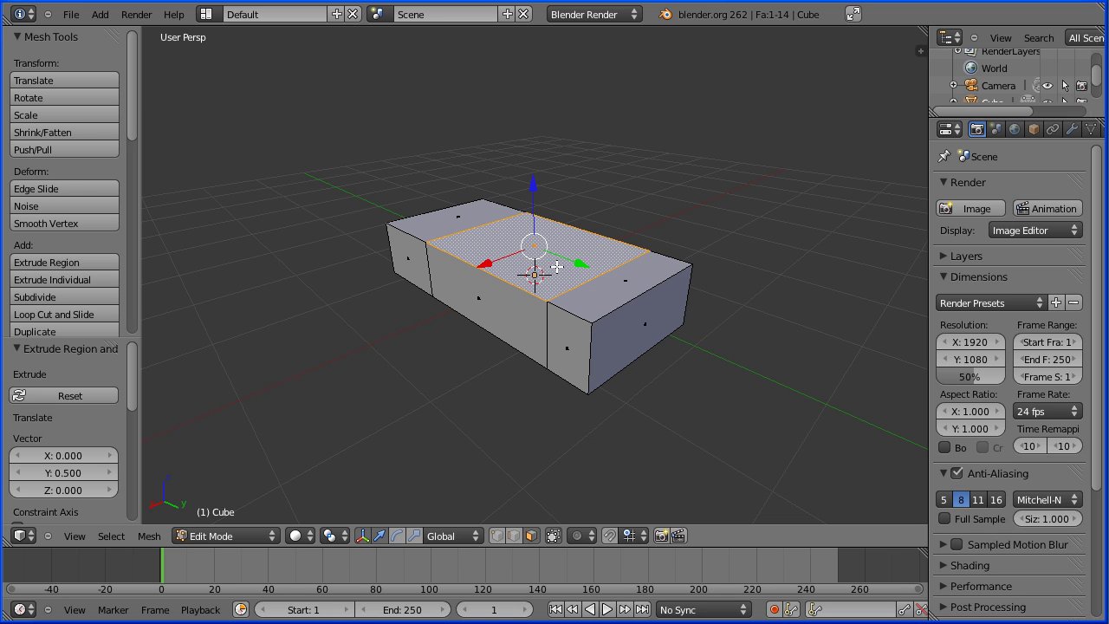
{"action": "key", "text": "e"}
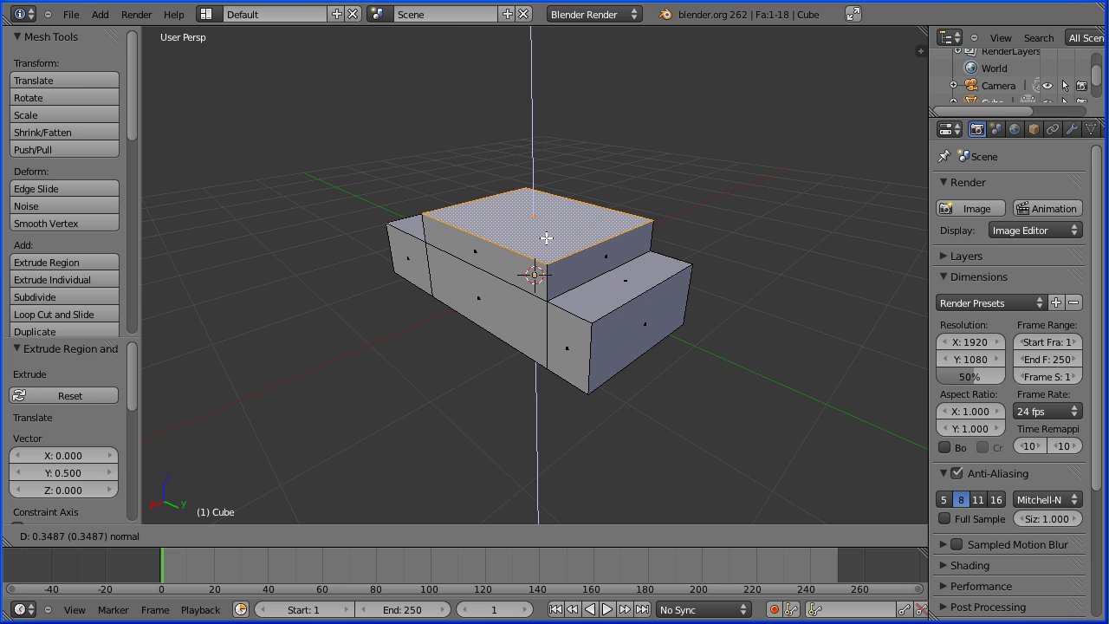
{"action": "type", "text": "0.5"}
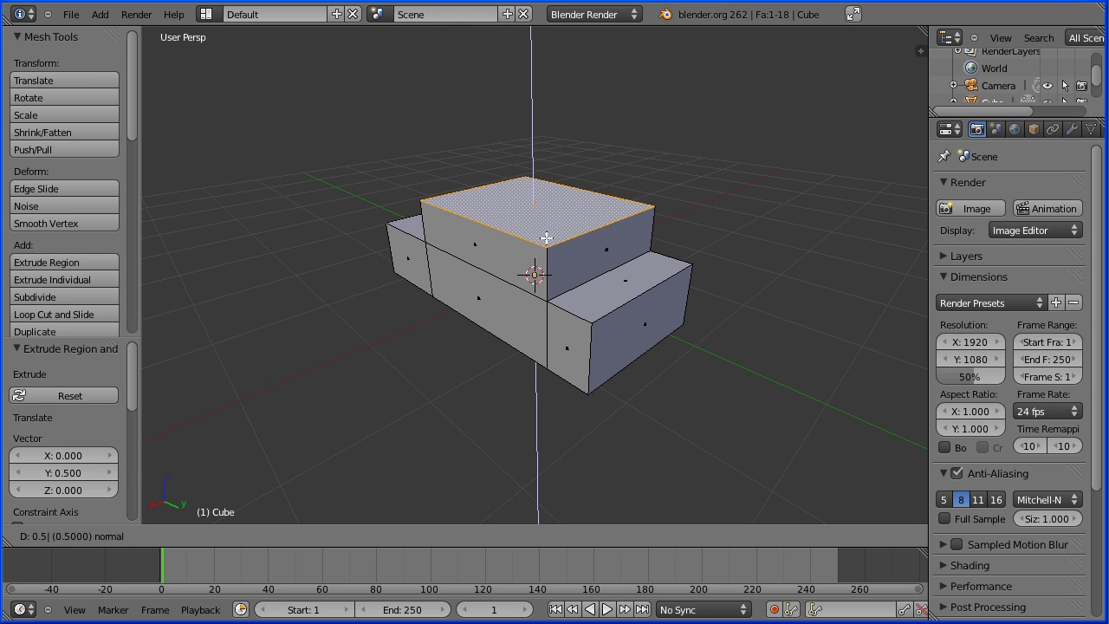
{"action": "key", "text": "Return"}
{"action": "middle_click_drag", "start_coordinate": [384, 372], "coordinate": [602, 348]}
Scale the raised roof face to 0.6 along Y and 0.9 along X.
{"action": "key", "text": "s"}
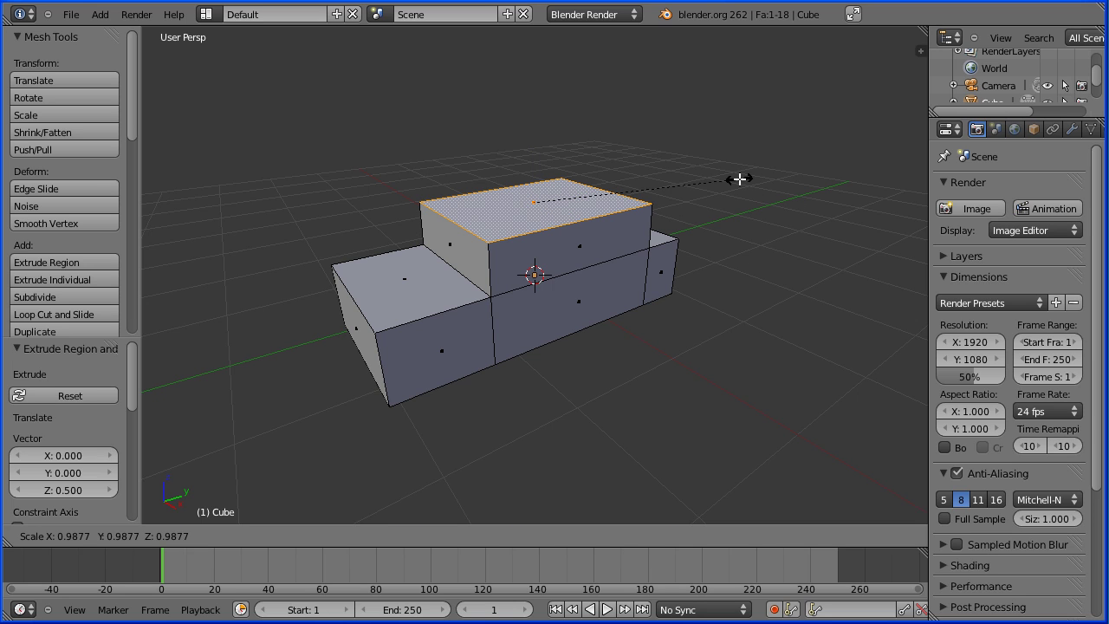
{"action": "key", "text": "y"}
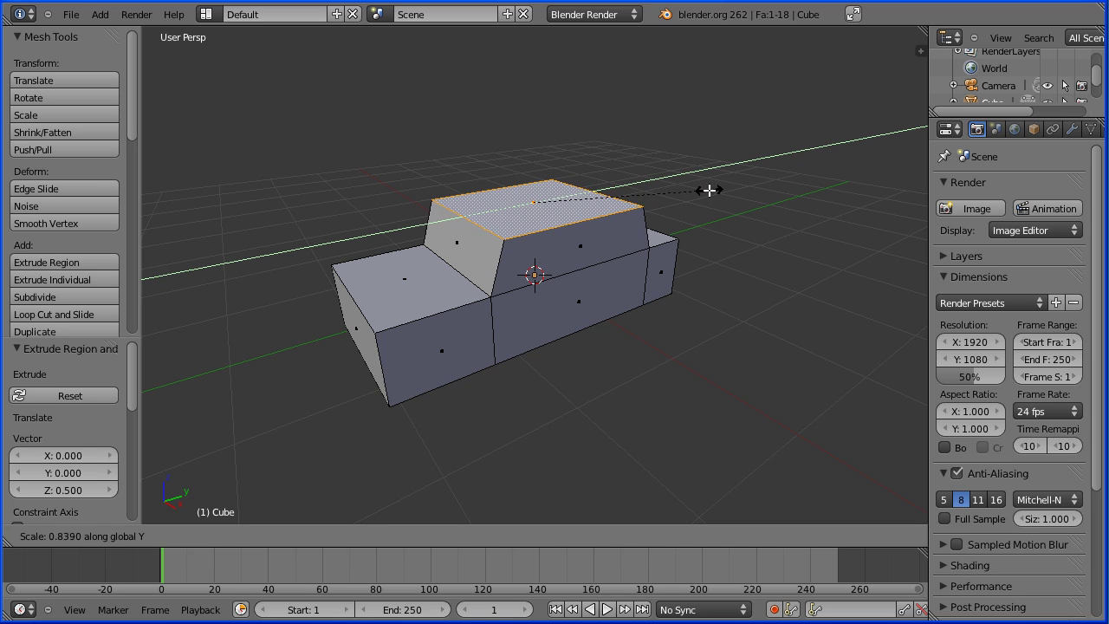
{"action": "type", "text": "0."}
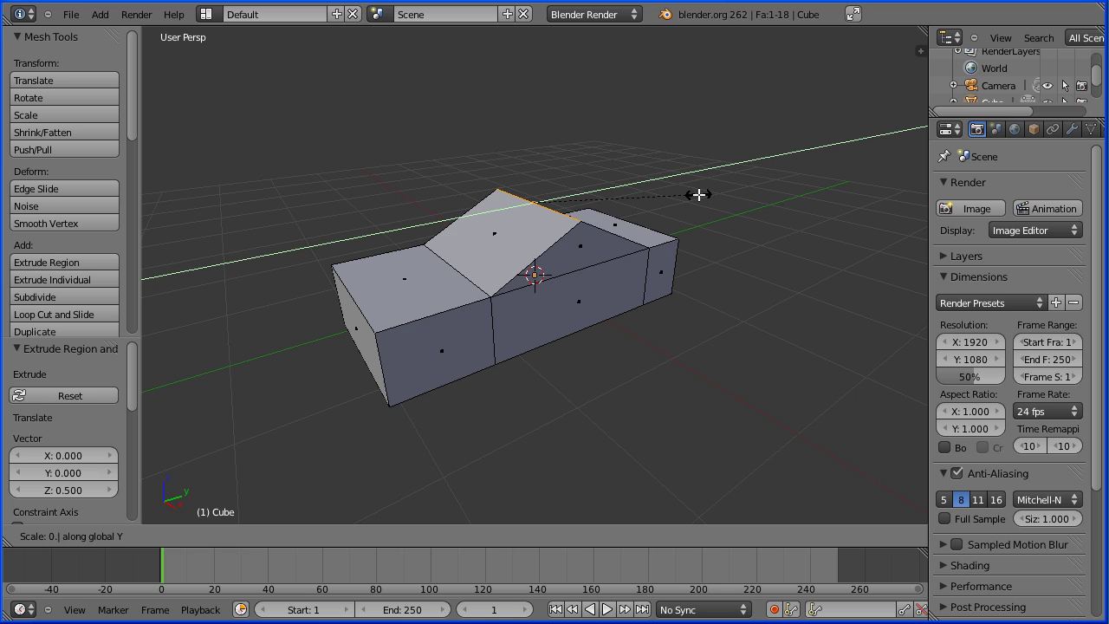
{"action": "type", "text": "6"}
{"action": "key", "text": "Return"}
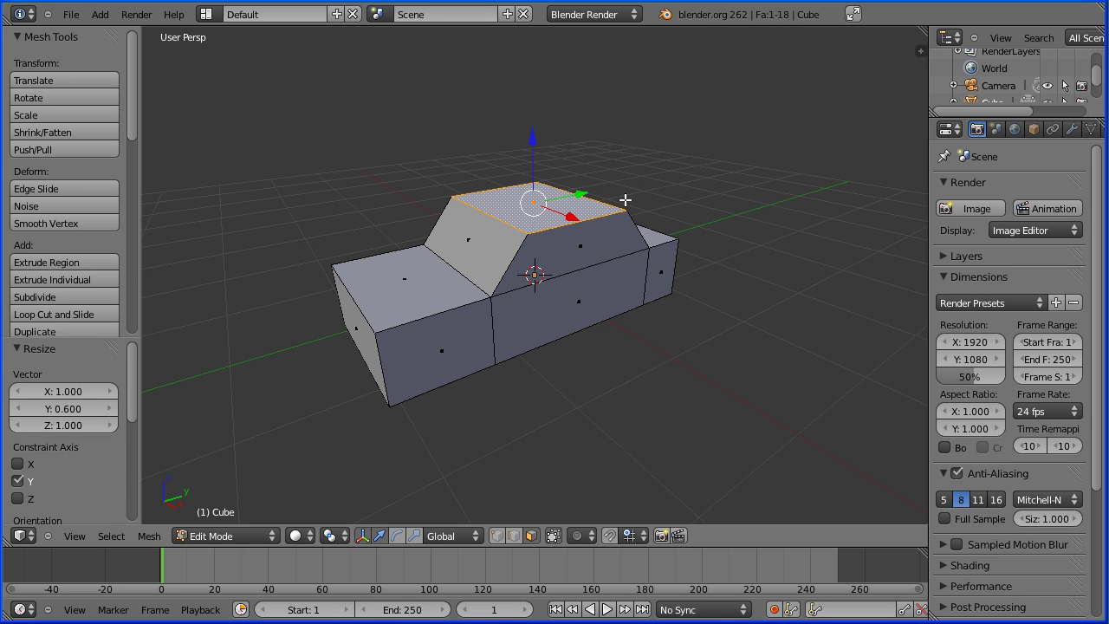
{"action": "key", "text": "s"}
{"action": "key", "text": "x"}
{"action": "type", "text": "0.9"}
{"action": "key", "text": "Return"}
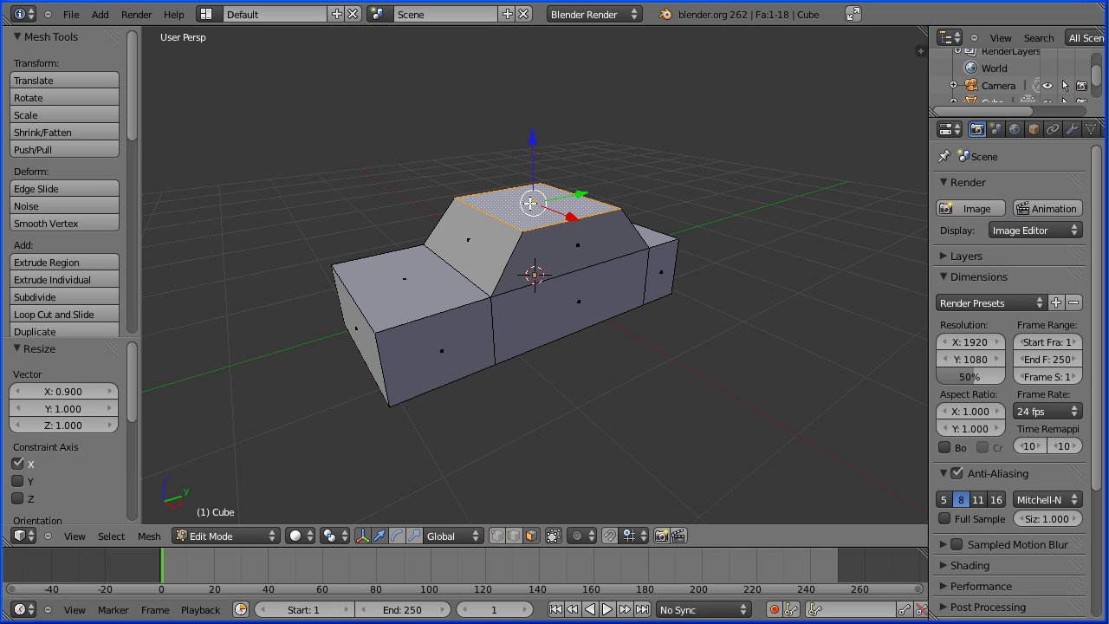
In edge select, move the roof's left edge 0.2 along Y.
{"action": "left_click", "coordinate": [514, 535]}
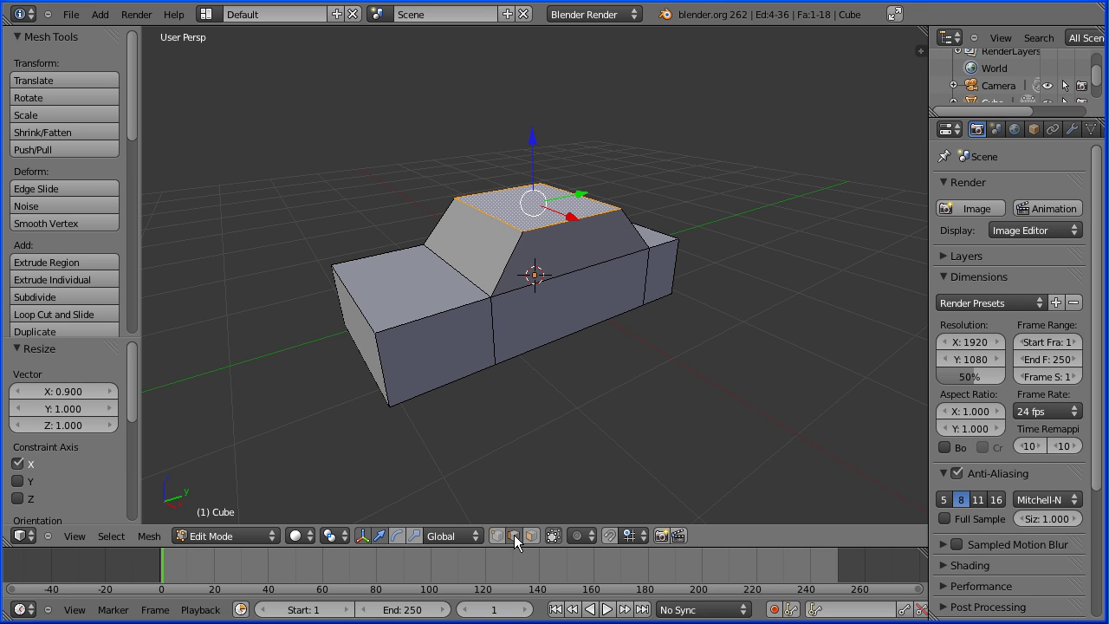
{"action": "right_click", "coordinate": [496, 219]}
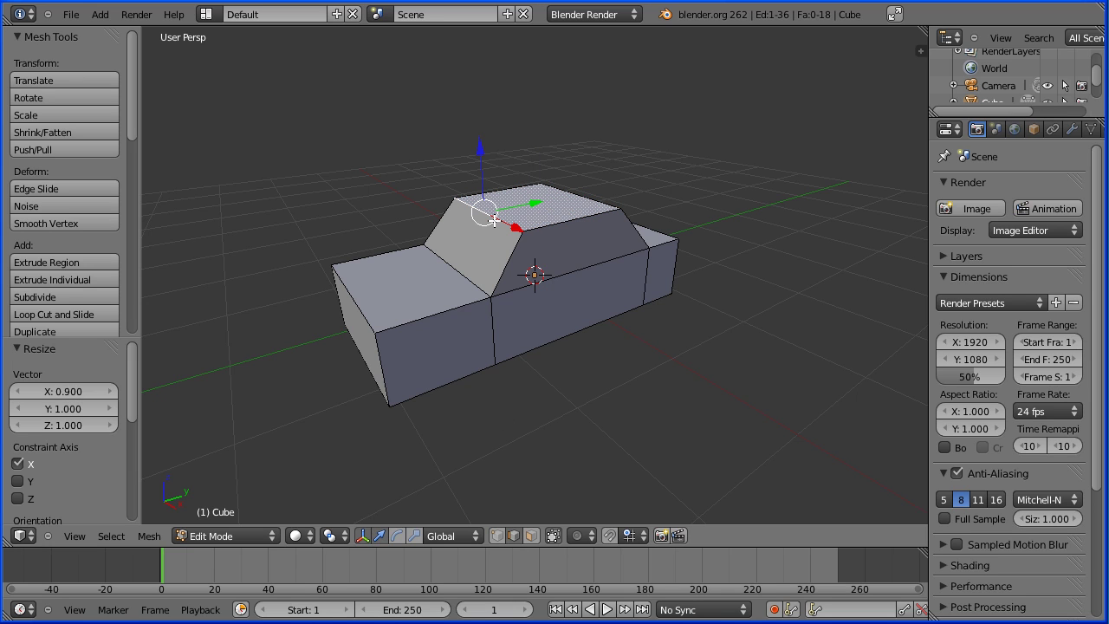
{"action": "key", "text": "g"}
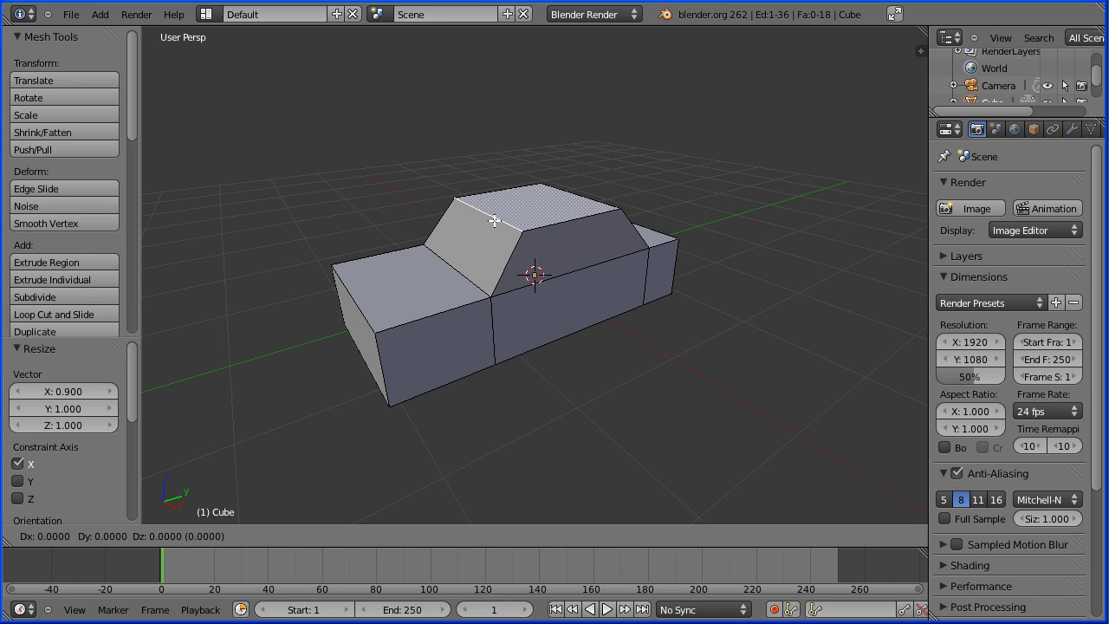
{"action": "key", "text": "y"}
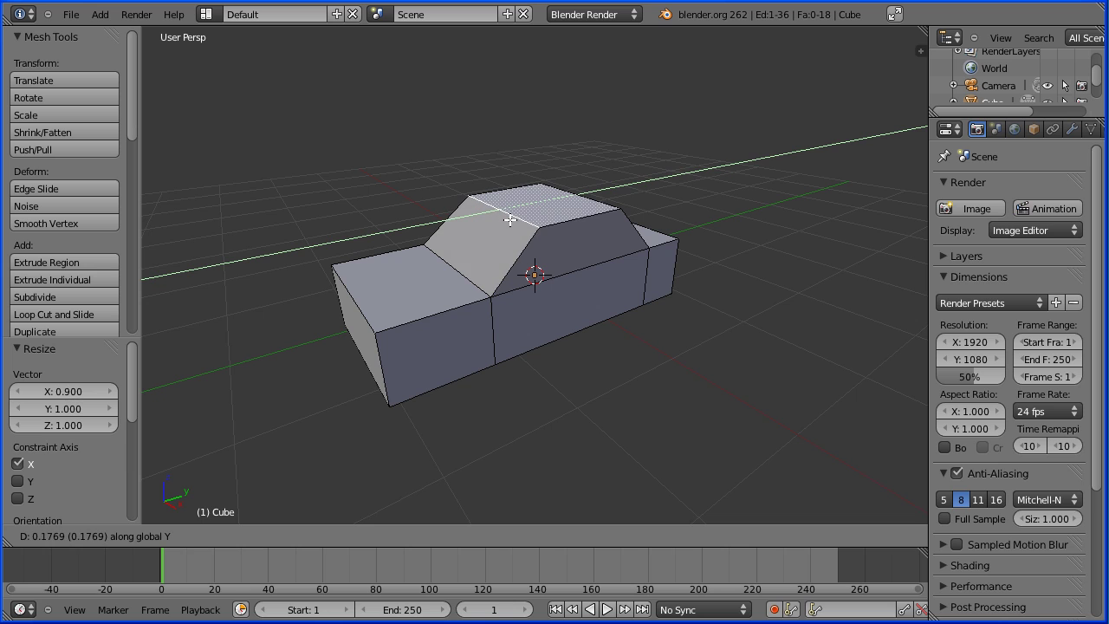
{"action": "type", "text": "0.2"}
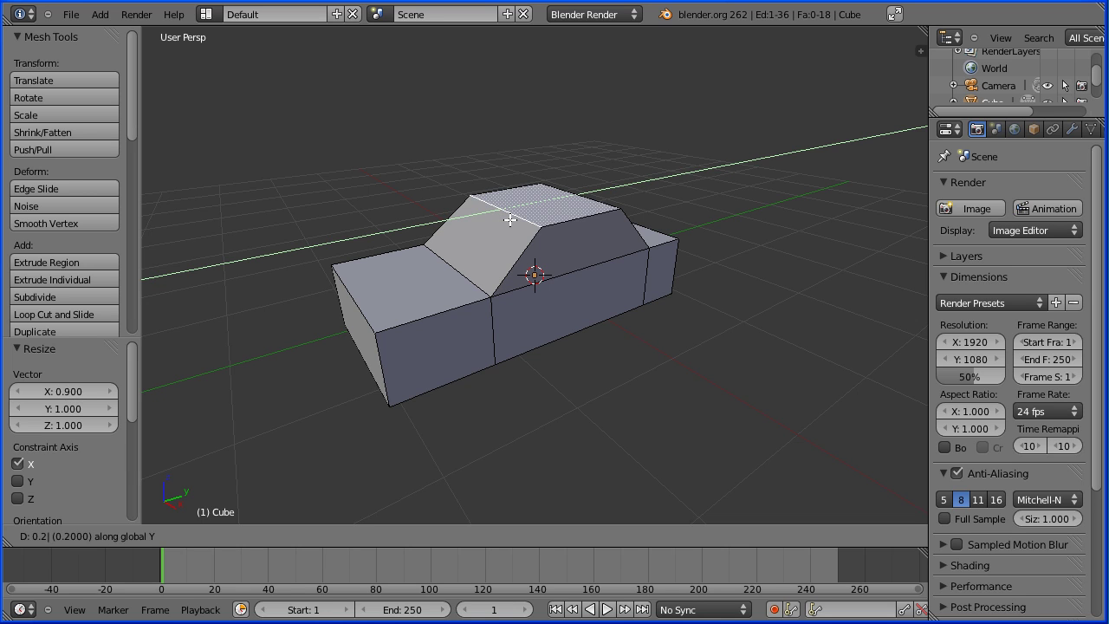
{"action": "key", "text": "Return"}
{"action": "key", "text": "Tab"}
{"action": "key", "text": "Tab"}
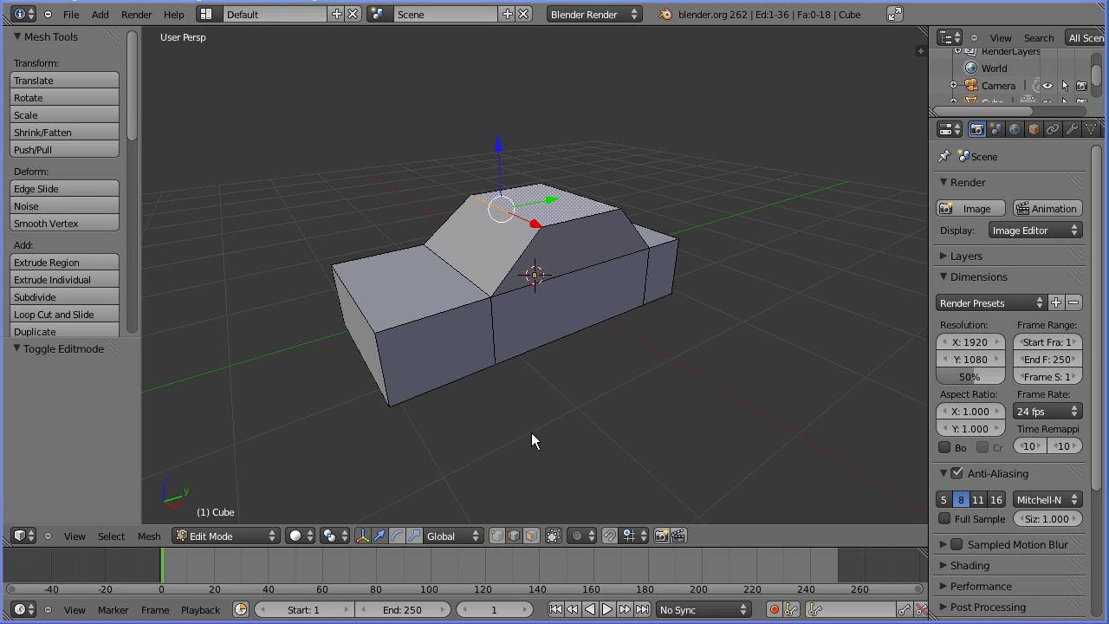
Cut three evenly spaced edge loops across the front hood.
{"action": "left_click", "coordinate": [66, 314]}
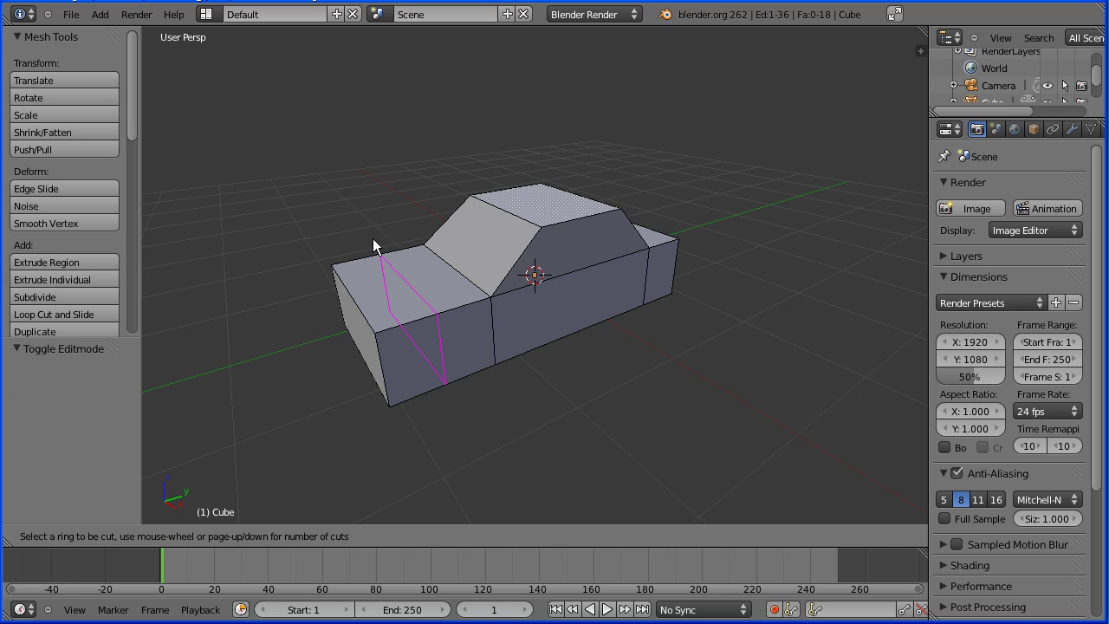
{"action": "scroll", "coordinate": [372, 238], "scroll_direction": "up", "scroll_amount": 2}
{"action": "left_click", "coordinate": [373, 238]}
{"action": "right_click", "coordinate": [372, 238]}
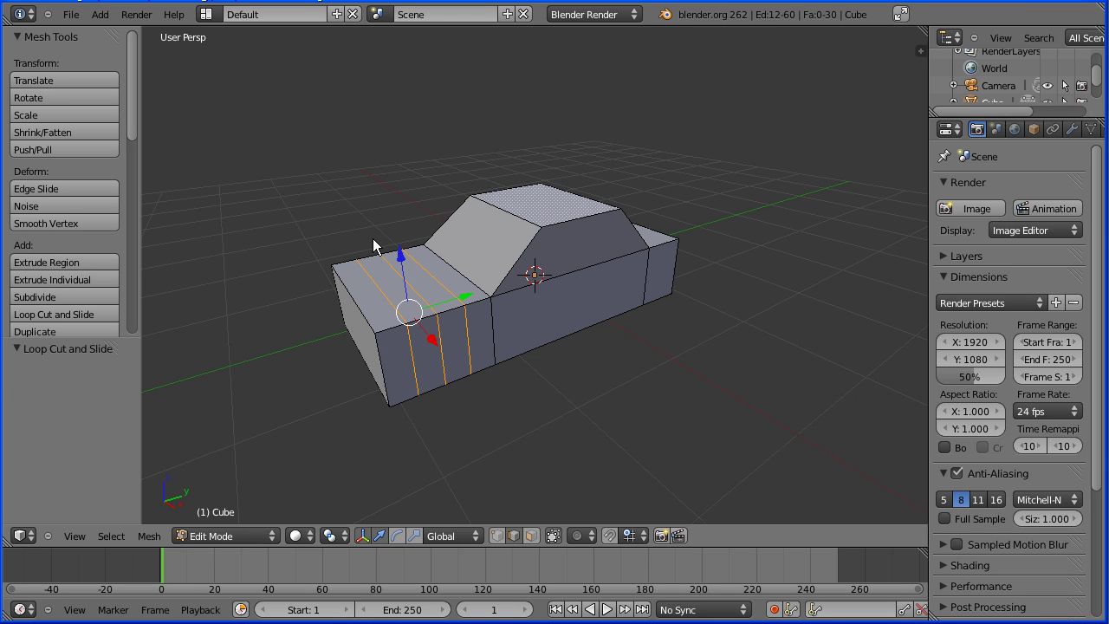
Cut two horizontal edge loops around the lower body and select a lower-side edge.
{"action": "left_click", "coordinate": [83, 316]}
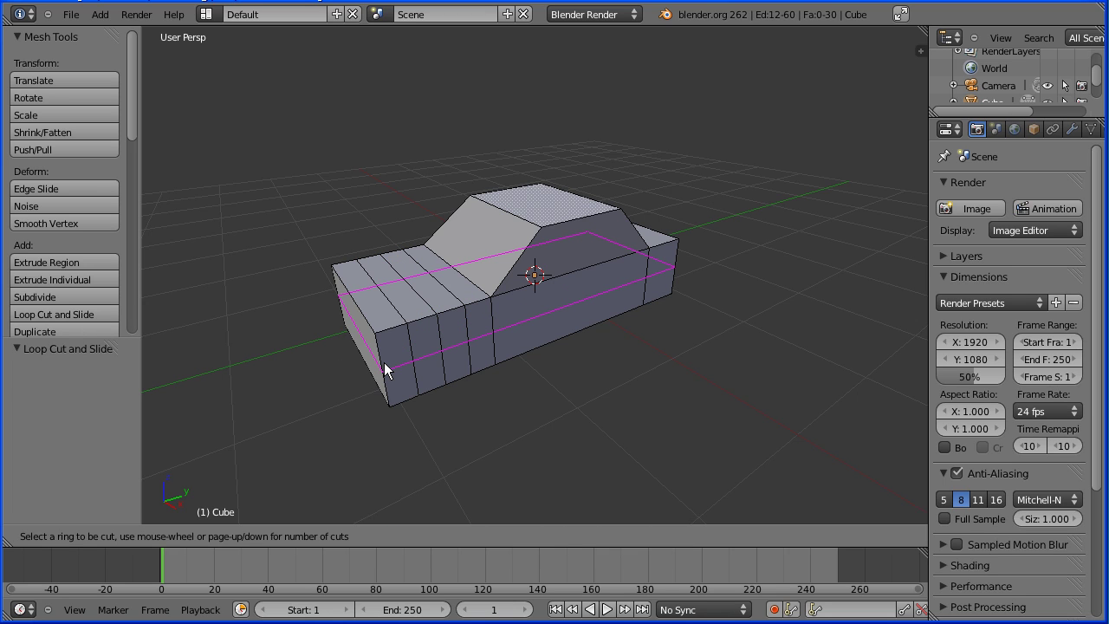
{"action": "scroll", "coordinate": [384, 363], "scroll_direction": "up", "scroll_amount": 1}
{"action": "left_click", "coordinate": [384, 362]}
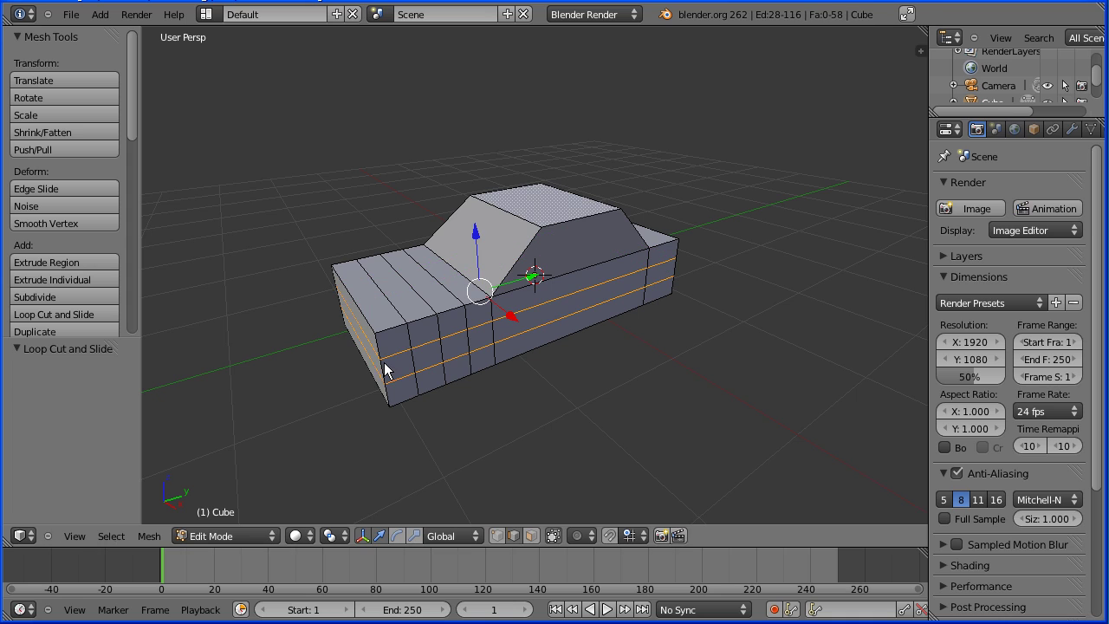
{"action": "right_click", "coordinate": [444, 378]}
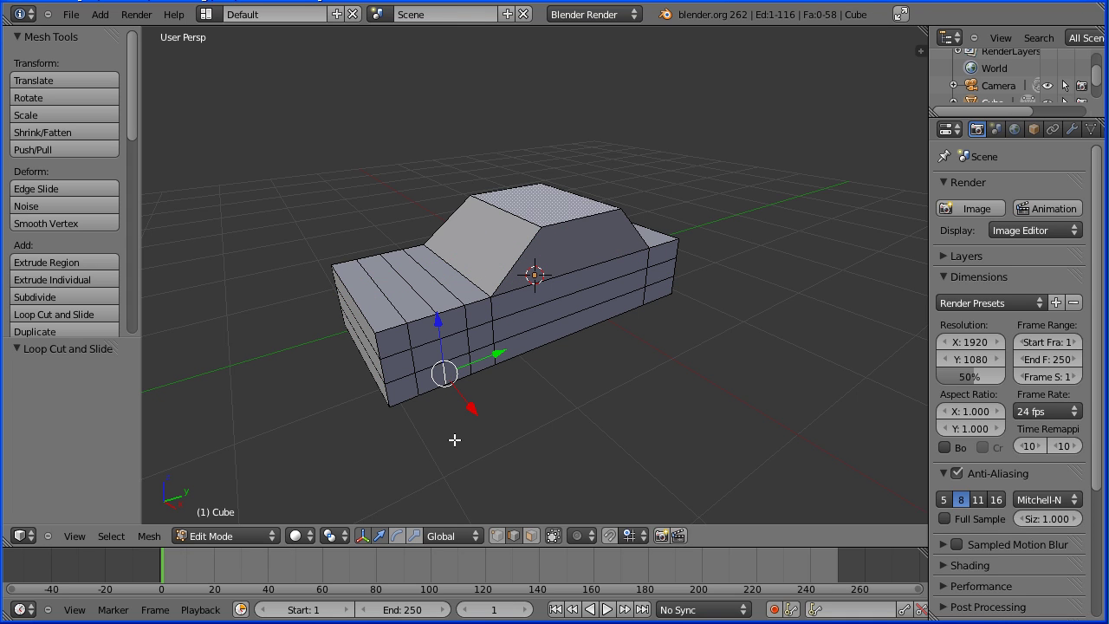
Select three underside edges, delete their vertices, and switch to vertex select.
{"action": "middle_click_drag", "start_coordinate": [455, 441], "coordinate": [515, 318]}
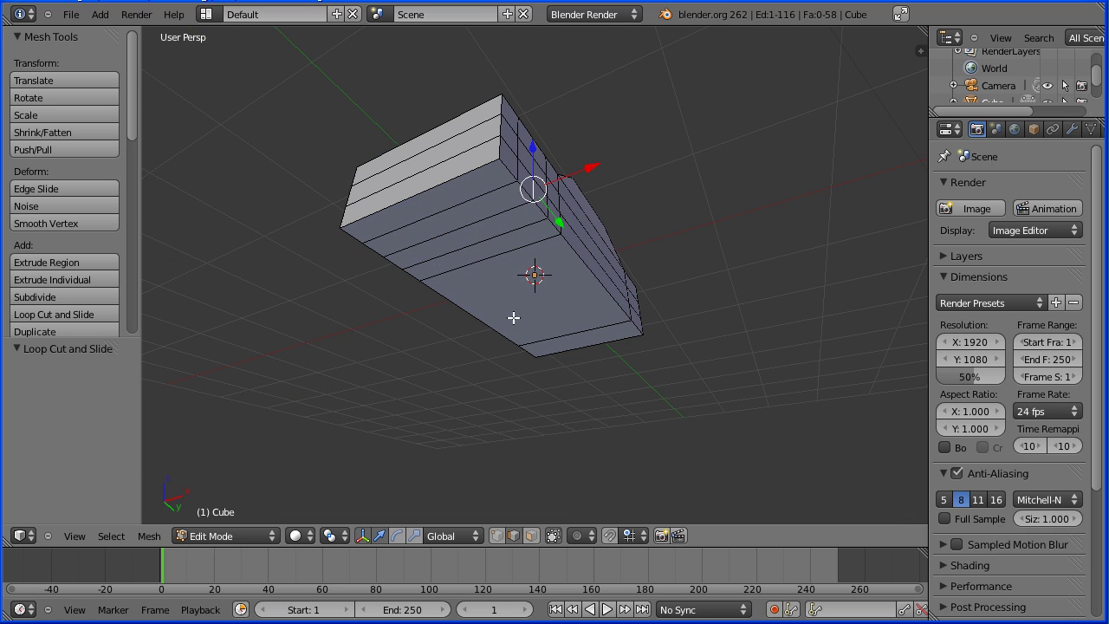
{"action": "right_click", "coordinate": [472, 223], "text": "shift"}
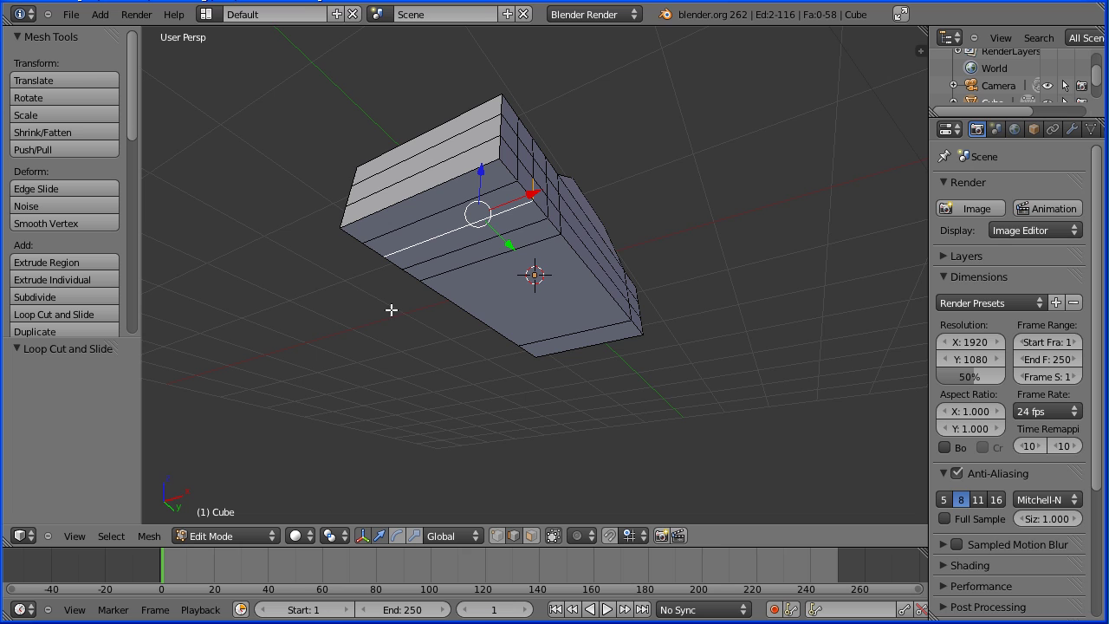
{"action": "middle_click_drag", "start_coordinate": [366, 275], "coordinate": [499, 305]}
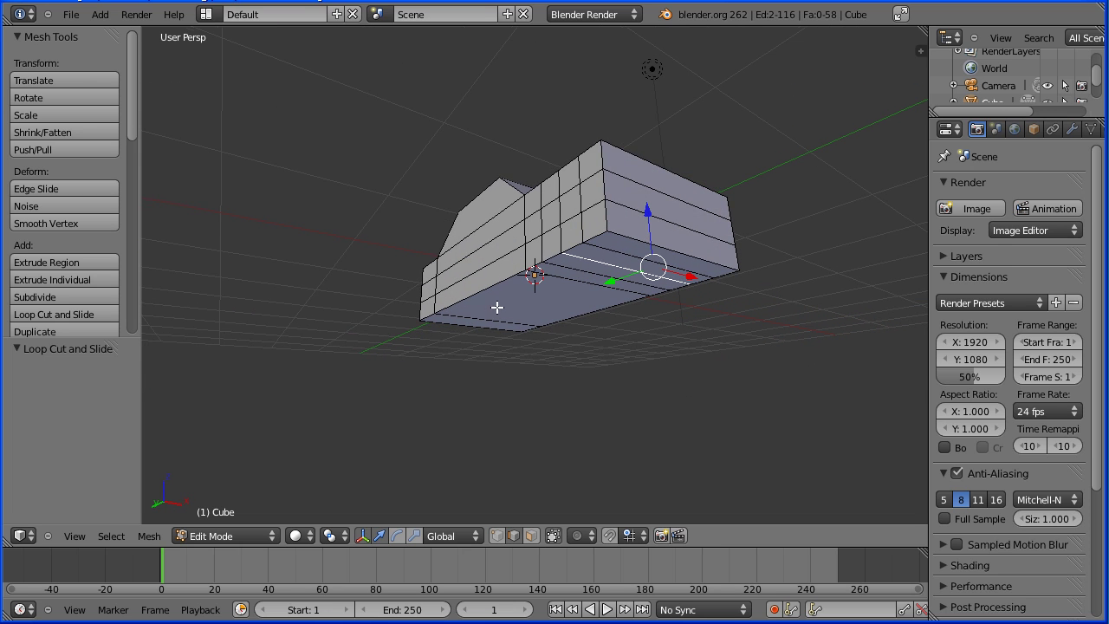
{"action": "right_click", "coordinate": [561, 244], "text": "shift"}
{"action": "key", "text": "x"}
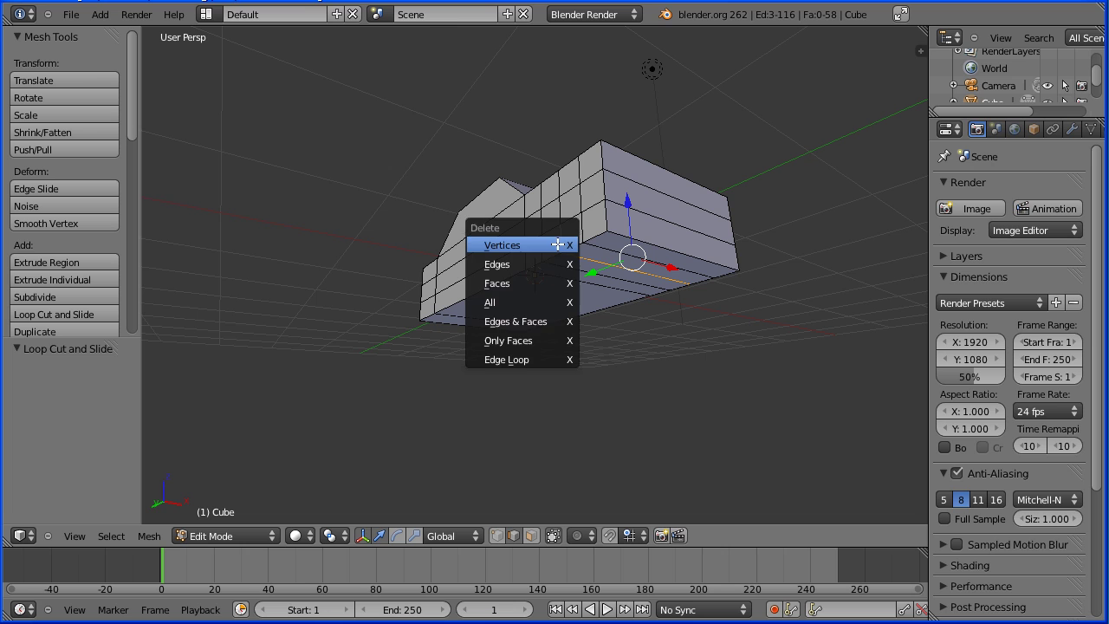
{"action": "left_click", "coordinate": [534, 245]}
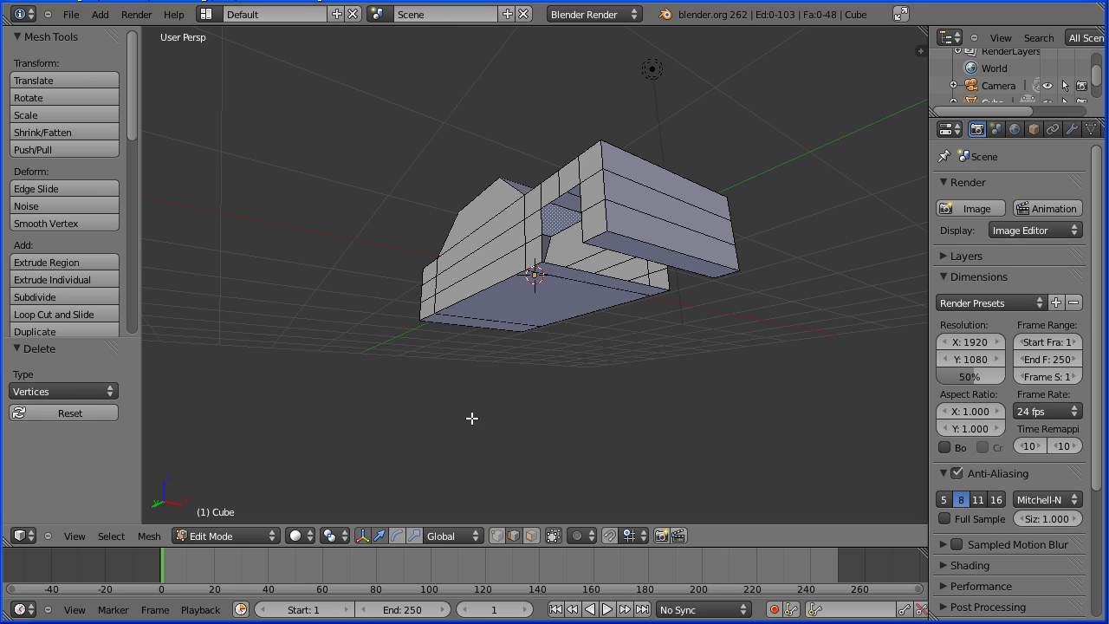
{"action": "middle_click_drag", "start_coordinate": [395, 377], "coordinate": [436, 341]}
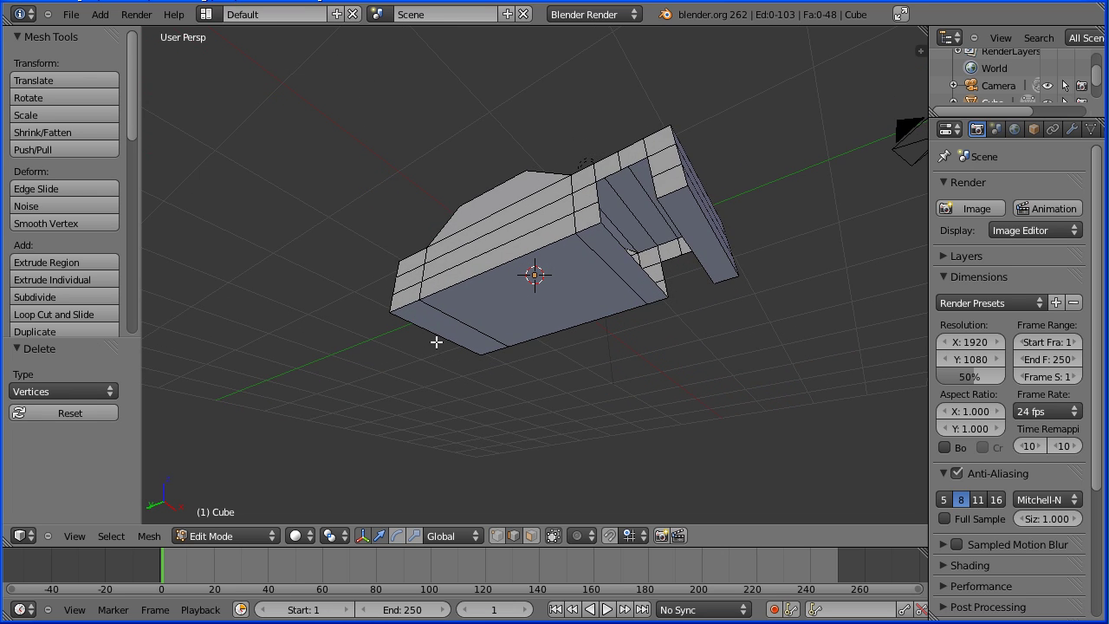
{"action": "left_click", "coordinate": [497, 535], "text": "shift"}
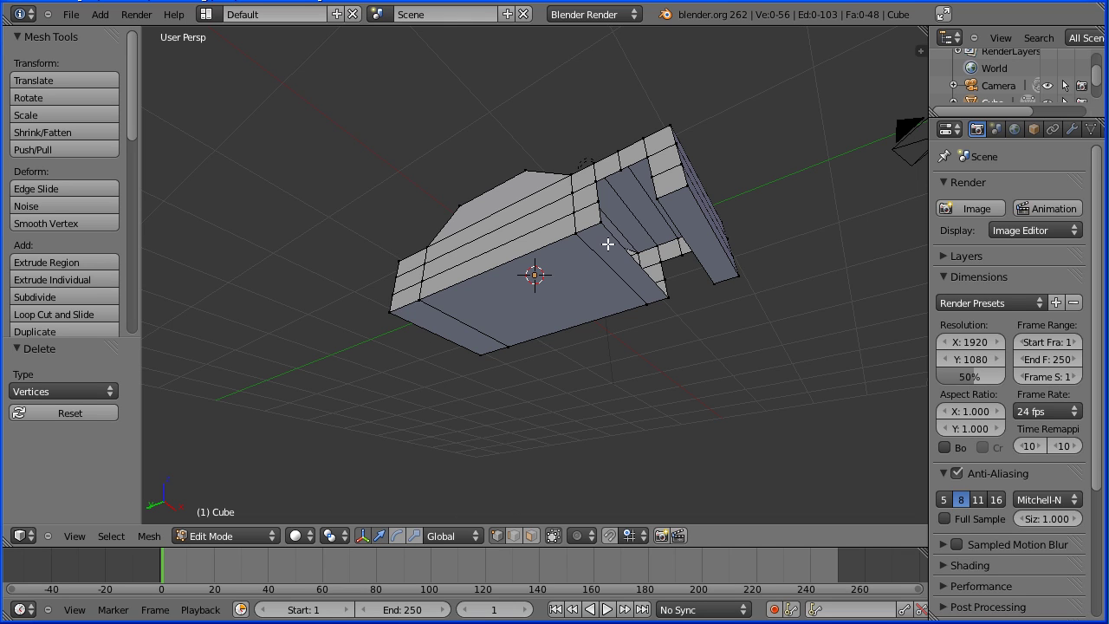
Fill part of the gap with Make Edge/Face from four vertices and hide the manipulator.
{"action": "right_click", "coordinate": [596, 180]}
{"action": "right_click", "coordinate": [620, 168], "text": "shift"}
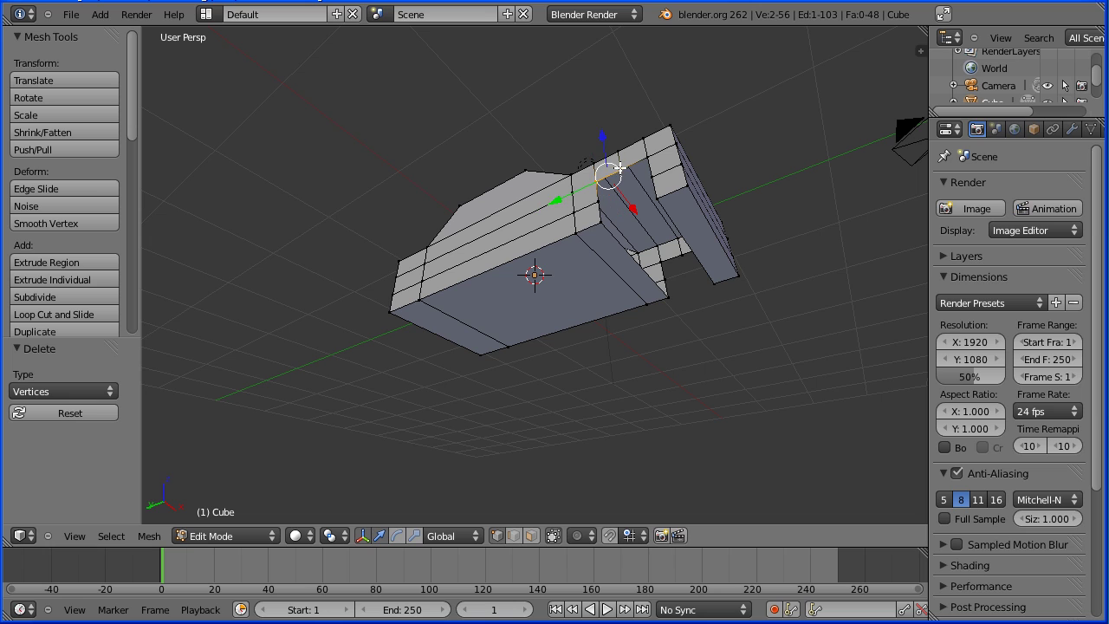
{"action": "right_click", "coordinate": [682, 255], "text": "shift"}
{"action": "right_click", "coordinate": [661, 261], "text": "shift"}
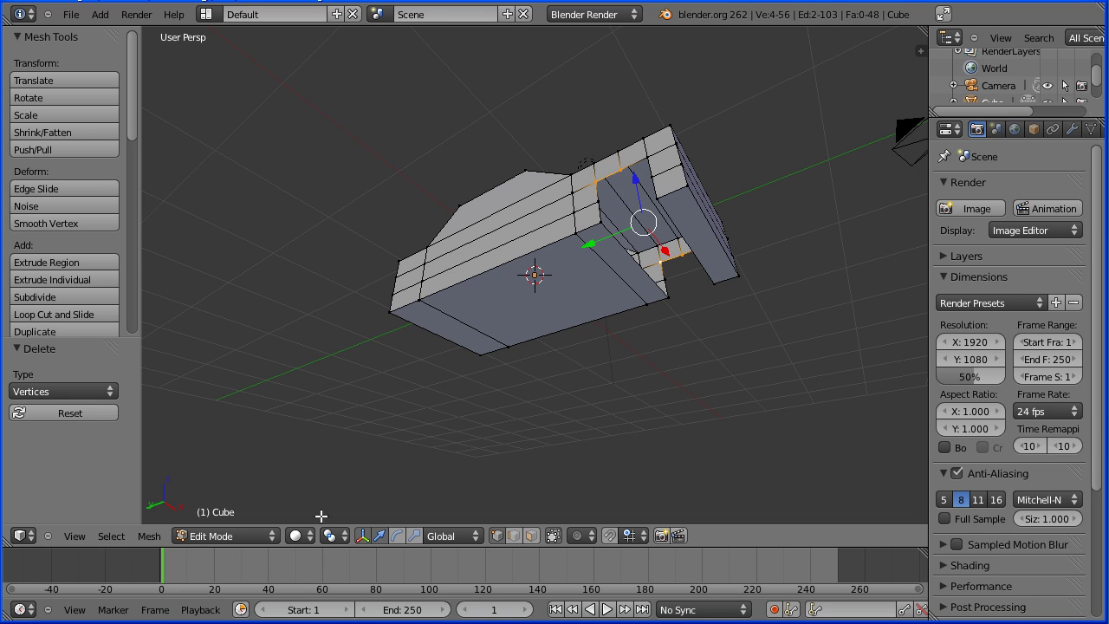
{"action": "left_click", "coordinate": [155, 539]}
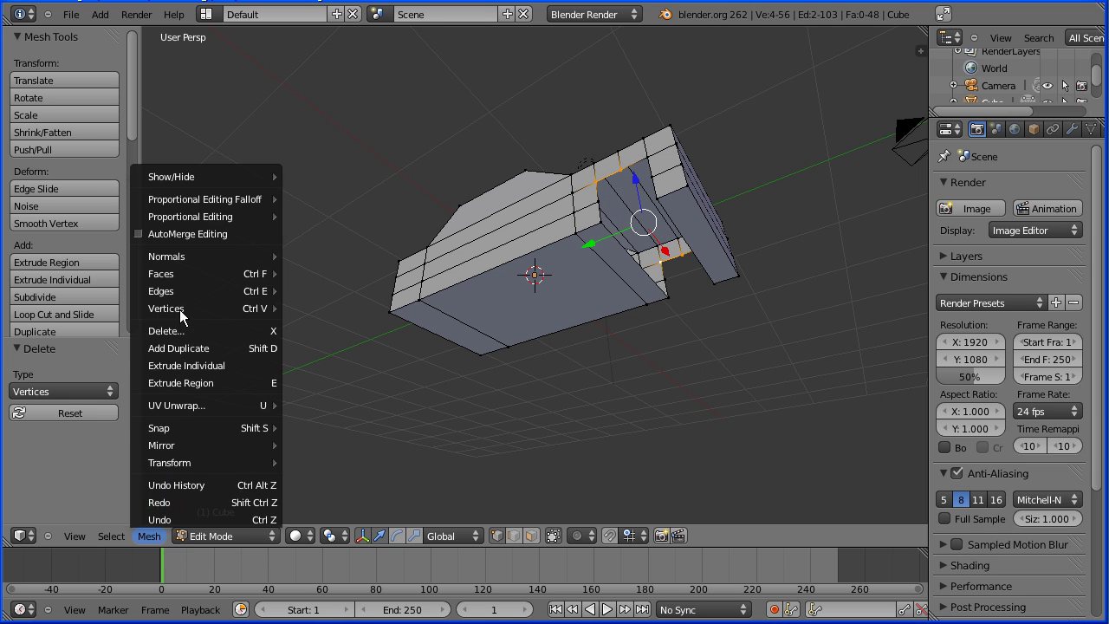
{"action": "mouse_move", "coordinate": [246, 274]}
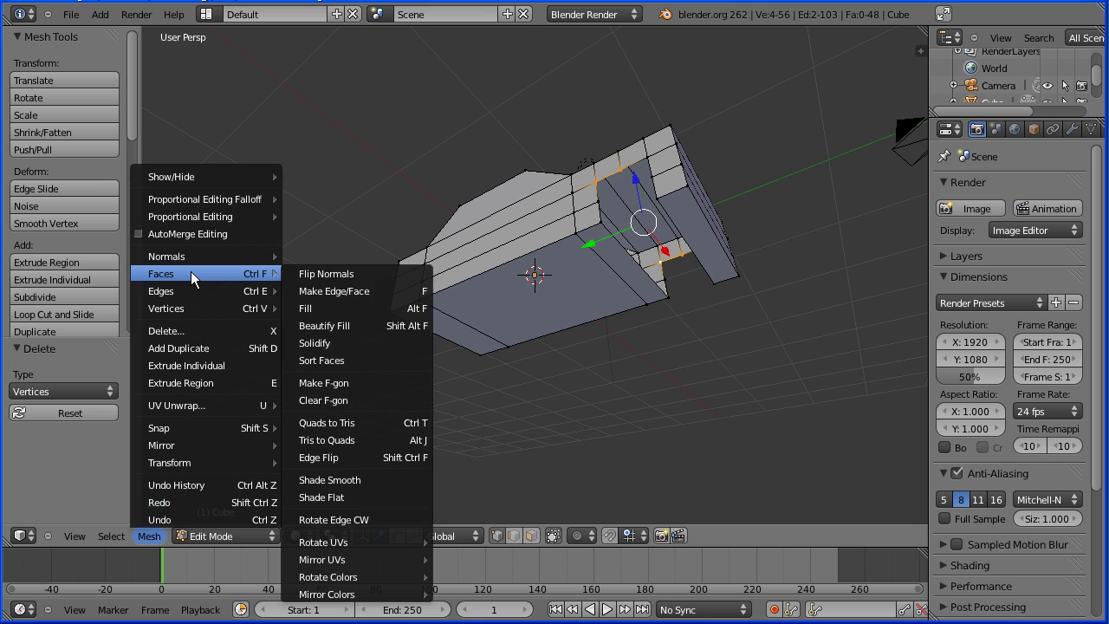
{"action": "left_click", "coordinate": [430, 299]}
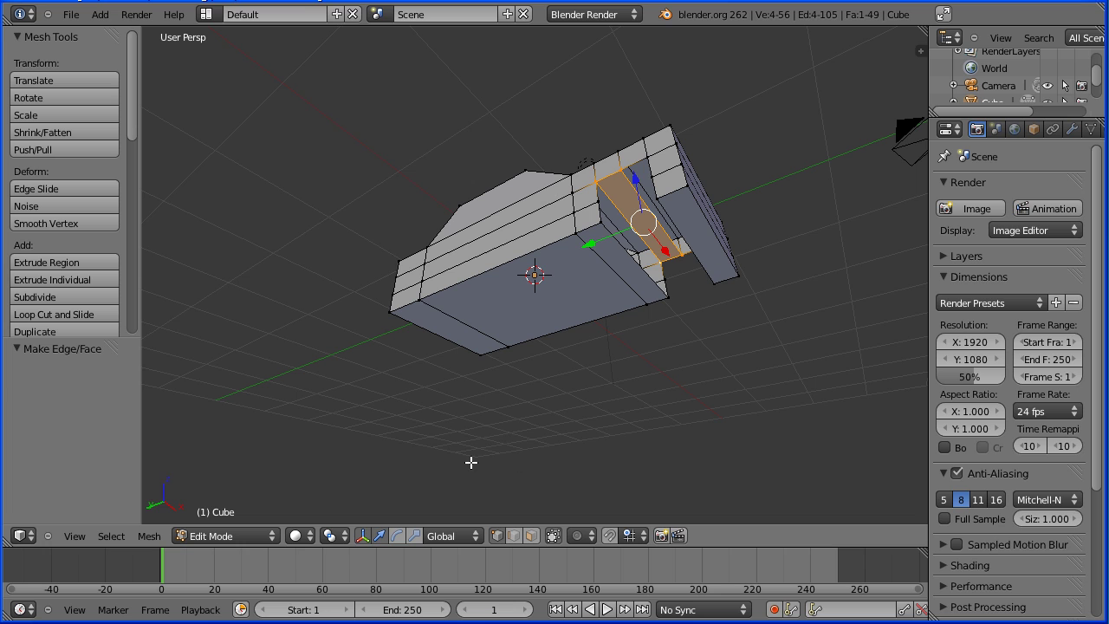
{"action": "left_click", "coordinate": [362, 538]}
{"action": "middle_click_drag", "start_coordinate": [557, 122], "coordinate": [589, 104]}
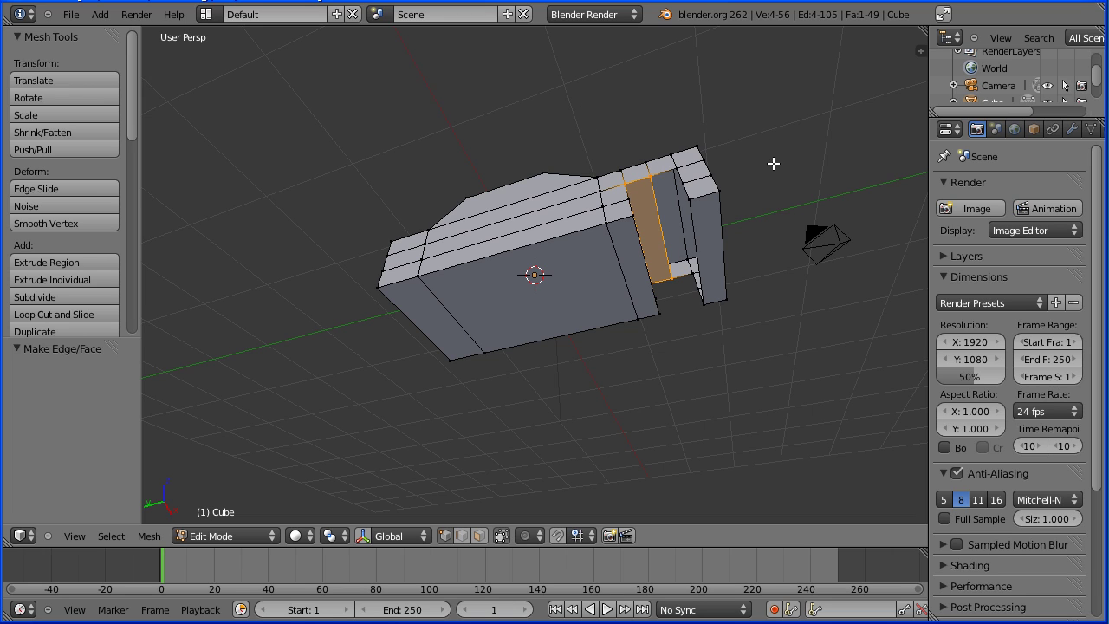
Fill three faces around the rear notch, each from four selected vertices.
{"action": "right_click", "coordinate": [676, 166]}
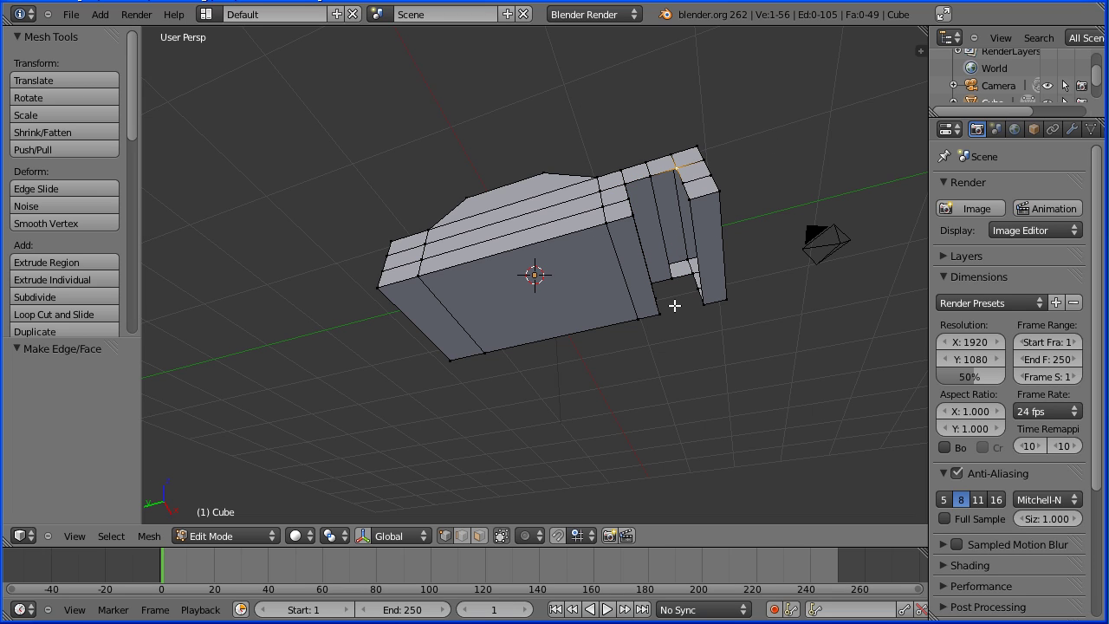
{"action": "right_click", "coordinate": [691, 273], "text": "shift"}
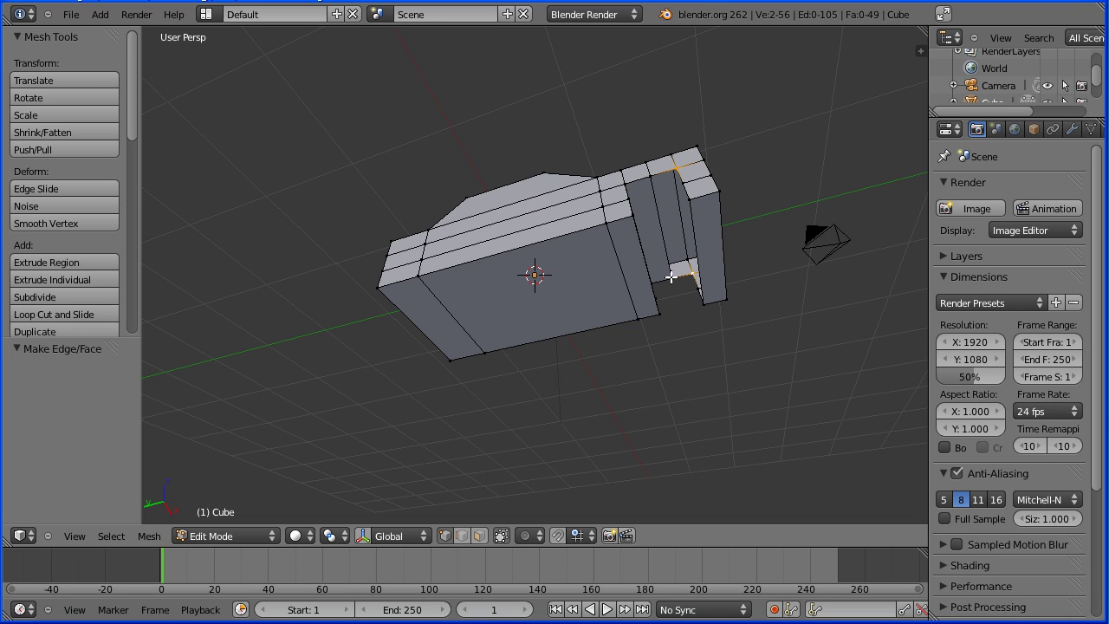
{"action": "right_click", "coordinate": [651, 174], "text": "shift"}
{"action": "key", "text": "f"}
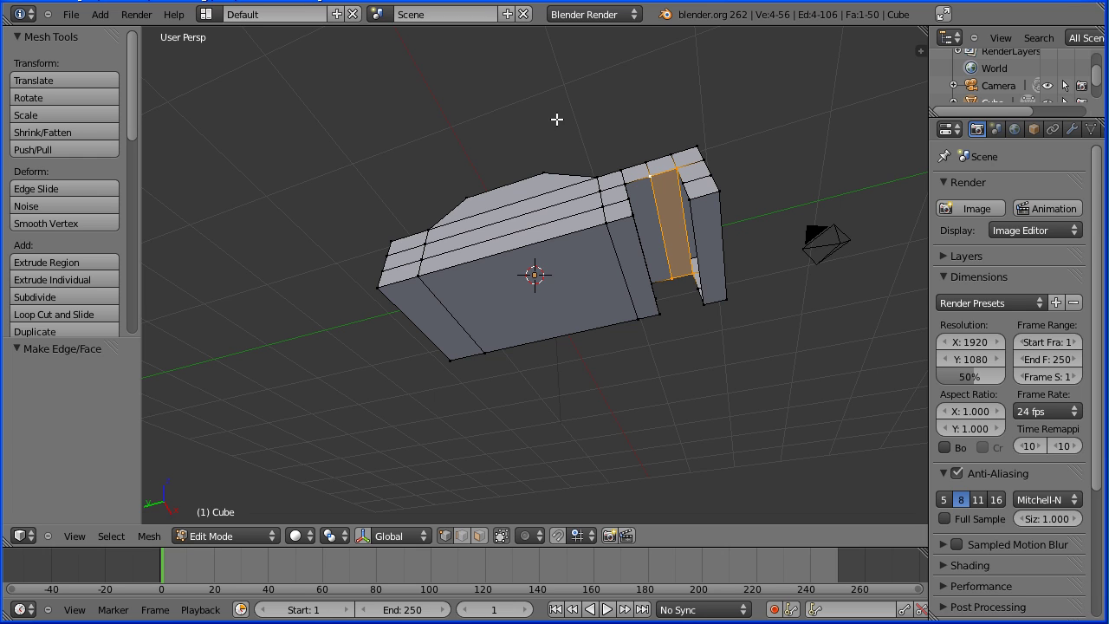
{"action": "mouse_move", "coordinate": [626, 139]}
{"action": "middle_mouse_down"}
{"action": "mouse_move", "coordinate": [617, 127]}
{"action": "mouse_move", "coordinate": [626, 127]}
{"action": "middle_mouse_up"}
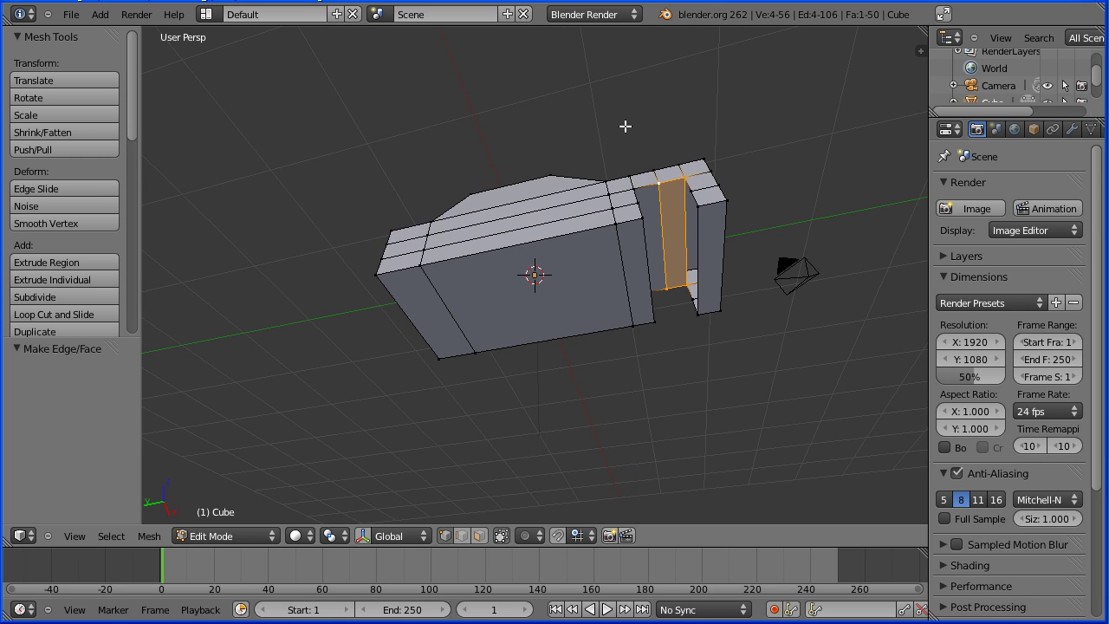
{"action": "right_click", "coordinate": [690, 192]}
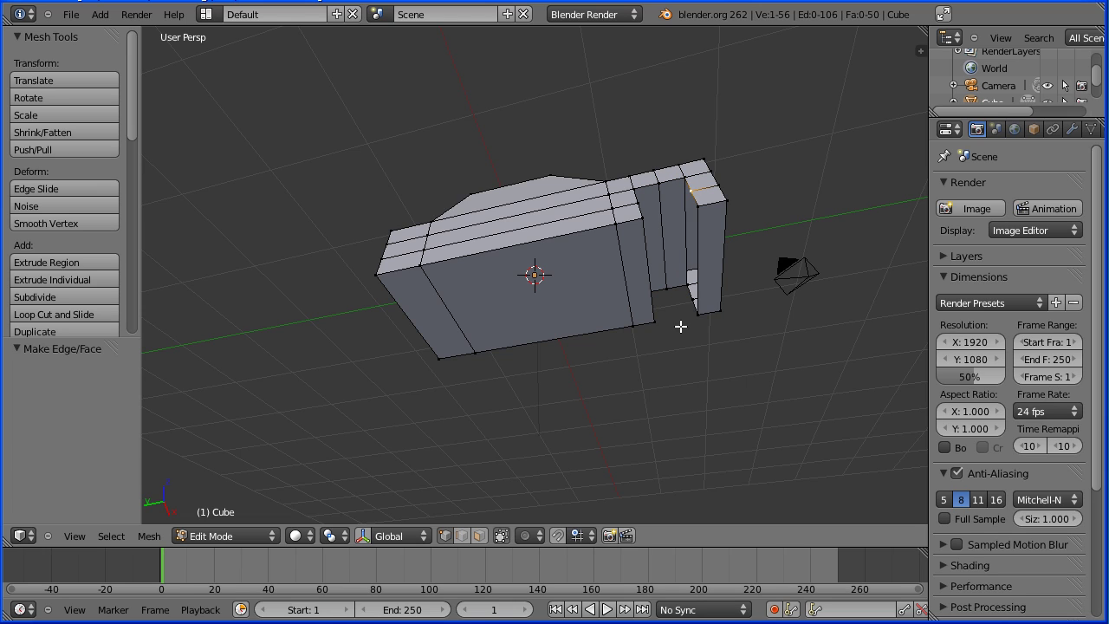
{"action": "right_click", "coordinate": [689, 295], "text": "shift"}
{"action": "right_click", "coordinate": [687, 284], "text": "shift"}
{"action": "right_click", "coordinate": [682, 176], "text": "shift"}
{"action": "key", "text": "f"}
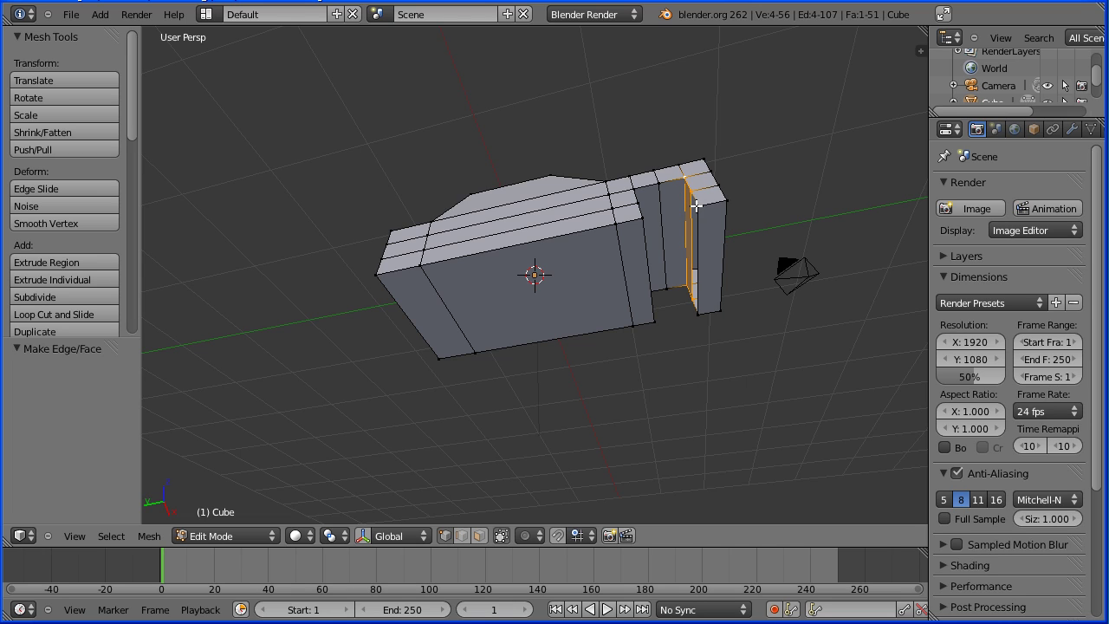
{"action": "right_click", "coordinate": [697, 205]}
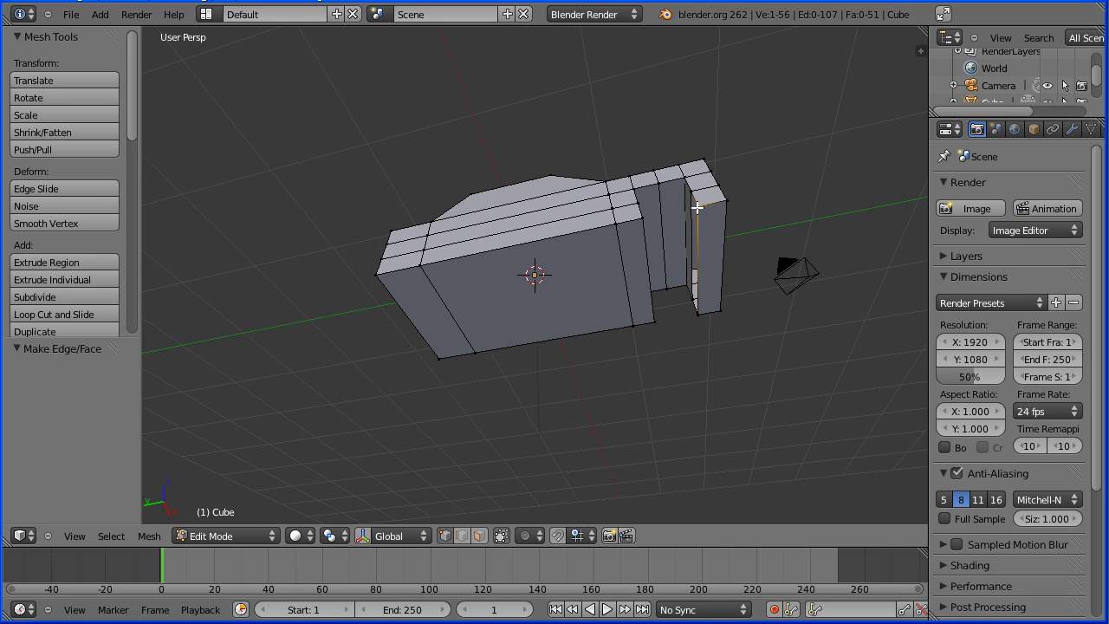
{"action": "right_click", "coordinate": [698, 314], "text": "shift"}
{"action": "right_click", "coordinate": [693, 190], "text": "shift"}
{"action": "key", "text": "f"}
Fill the two remaining underside gaps with four-vertex faces.
{"action": "middle_click_drag", "start_coordinate": [756, 90], "coordinate": [699, 135]}
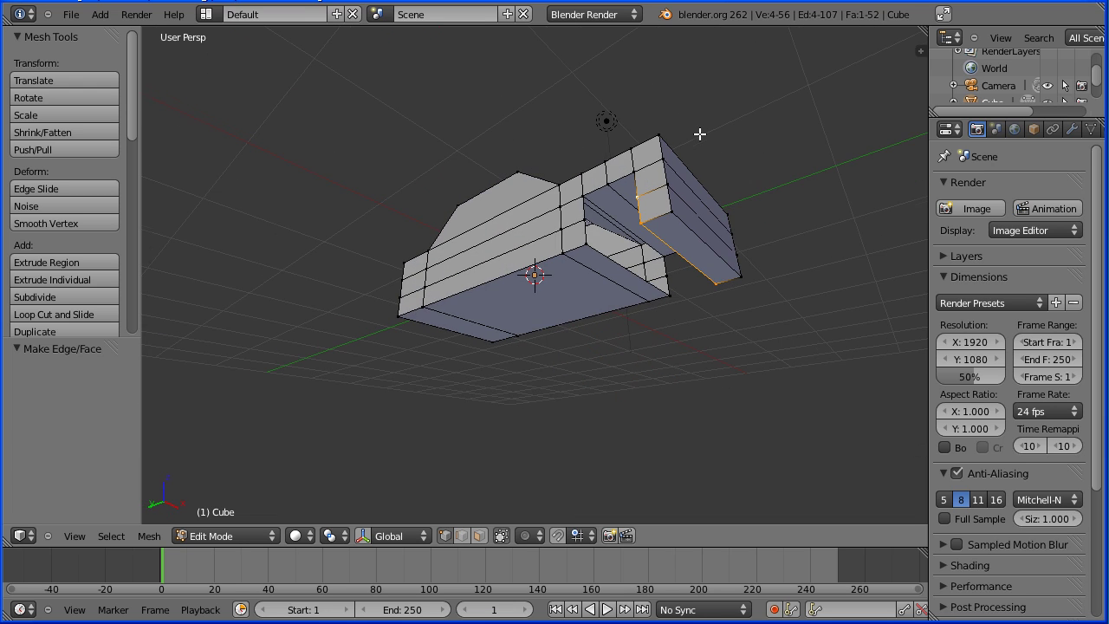
{"action": "right_click", "coordinate": [587, 246]}
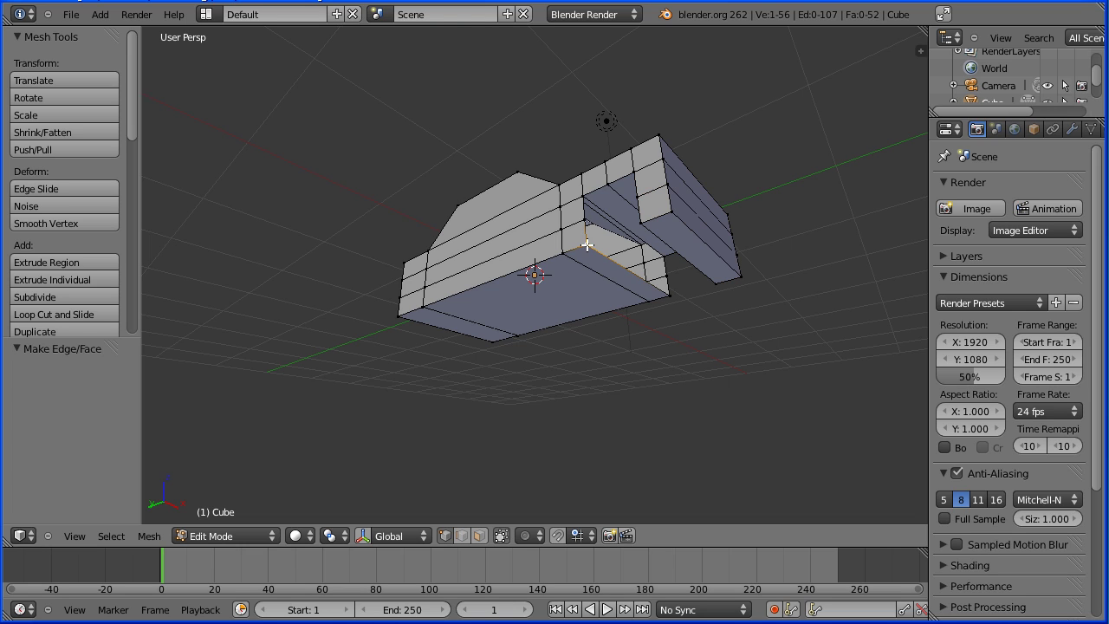
{"action": "right_click", "coordinate": [668, 294], "text": "shift"}
{"action": "right_click", "coordinate": [666, 277], "text": "shift"}
{"action": "right_click", "coordinate": [588, 225], "text": "shift"}
{"action": "key", "text": "f"}
{"action": "right_click", "coordinate": [582, 197]}
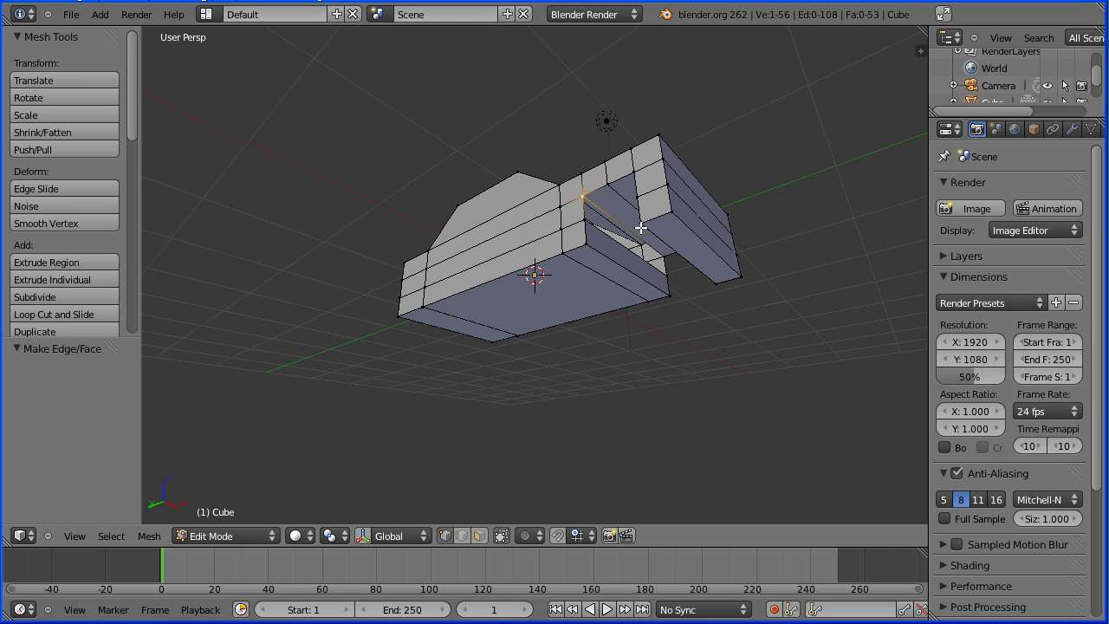
{"action": "right_click", "coordinate": [664, 256], "text": "shift"}
{"action": "right_click", "coordinate": [666, 275], "text": "shift"}
{"action": "right_click", "coordinate": [585, 218], "text": "shift"}
{"action": "key", "text": "f"}
{"action": "key", "text": "Tab"}
{"action": "key", "text": "Tab"}
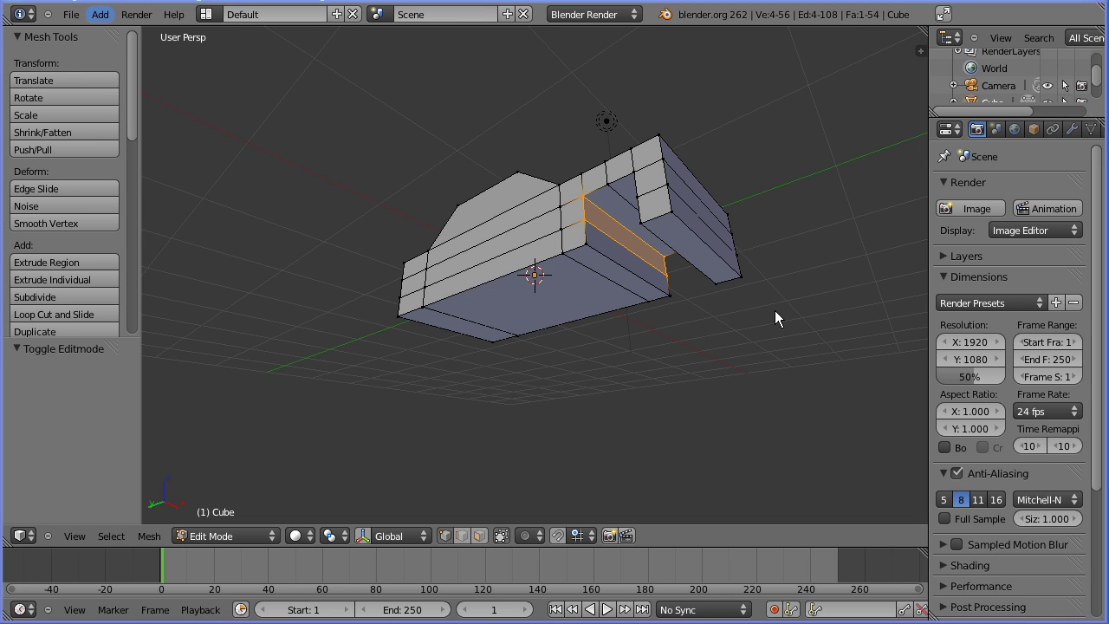
{"action": "middle_click_drag", "start_coordinate": [775, 310], "coordinate": [483, 398]}
Cut two vertical edge loops near the cabin's rear at slide values 0.95 and 0.75.
{"action": "key", "text": "ctrl+r"}
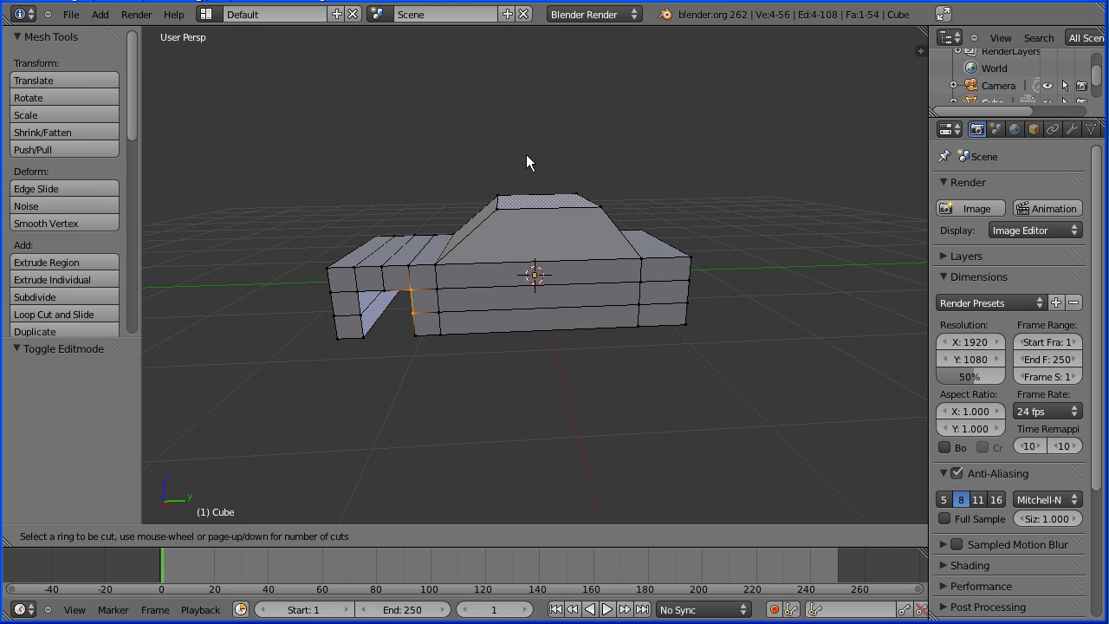
{"action": "left_click", "coordinate": [544, 202]}
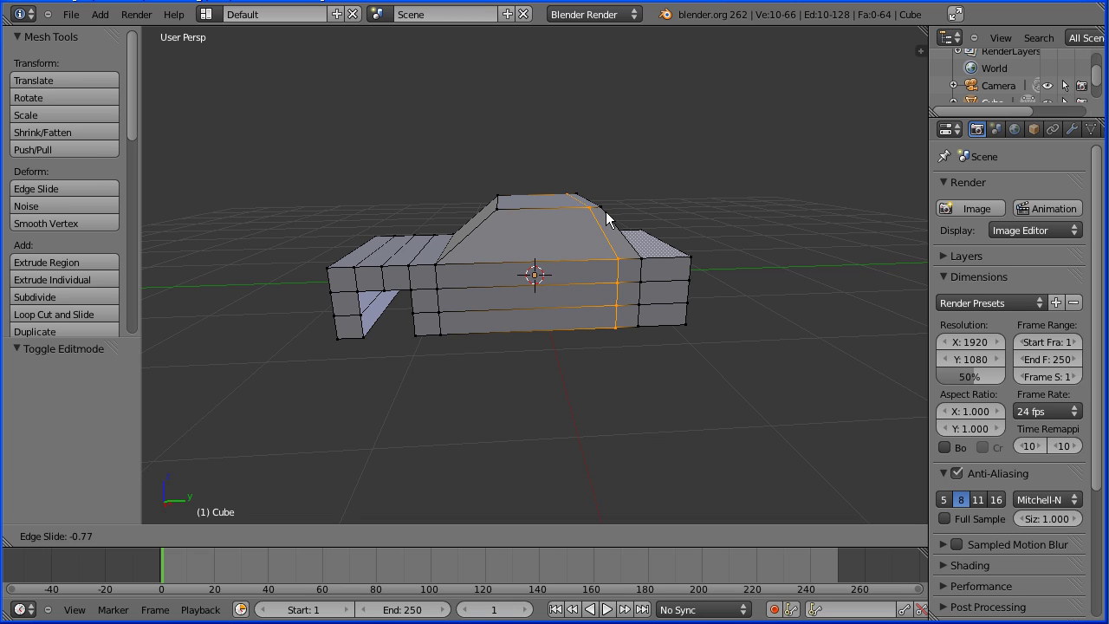
{"action": "type", "text": "0"}
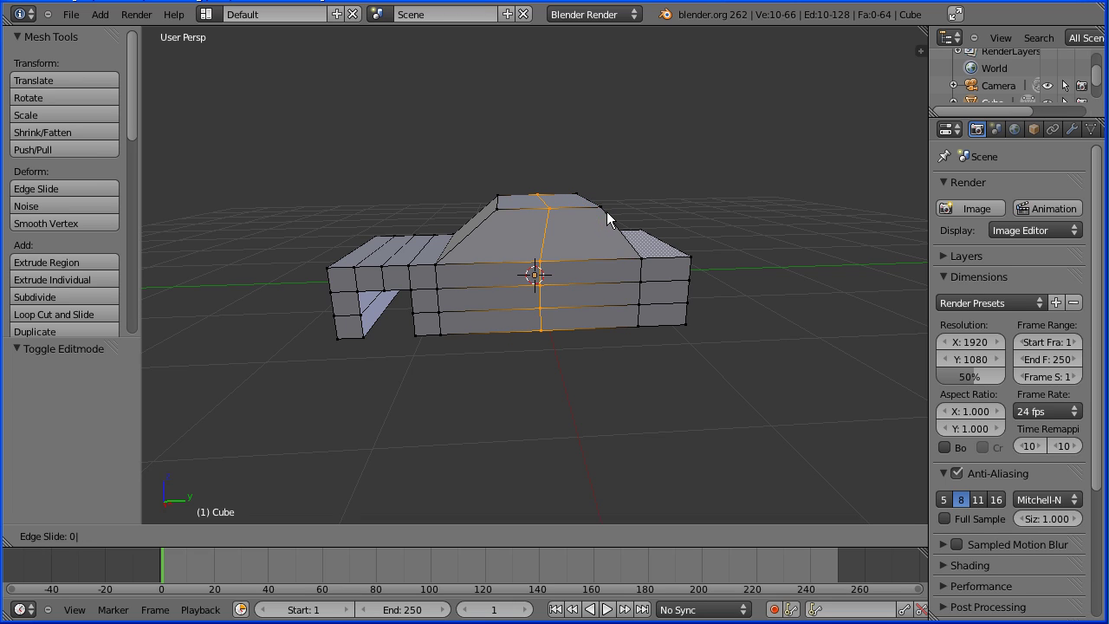
{"action": "type", "text": ".9-"}
{"action": "type", "text": "5"}
{"action": "key", "text": "Return"}
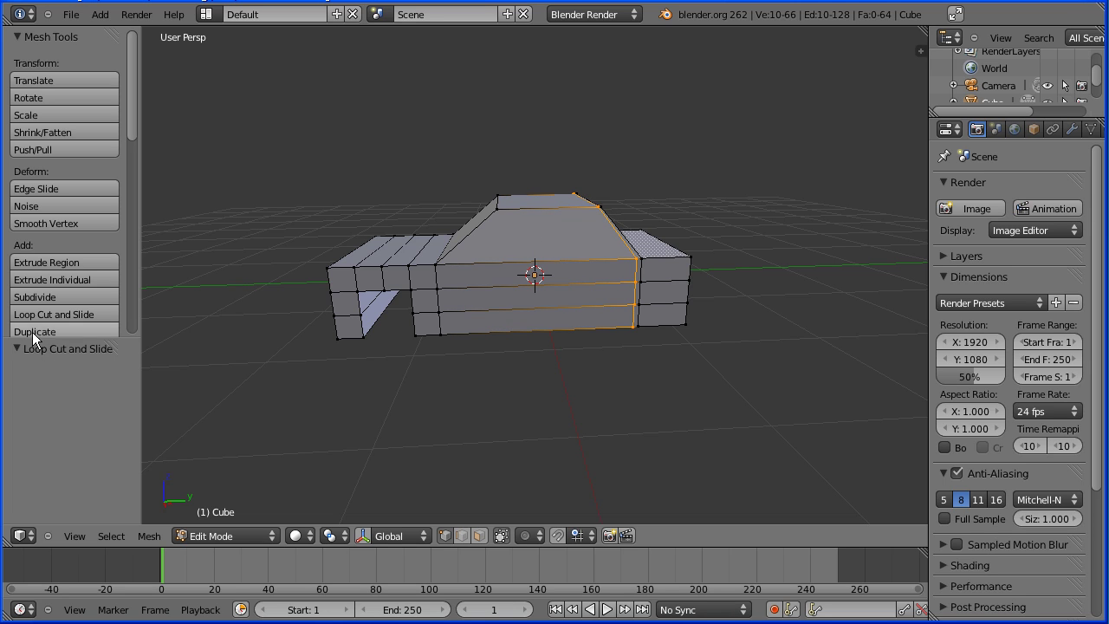
{"action": "left_click", "coordinate": [57, 313]}
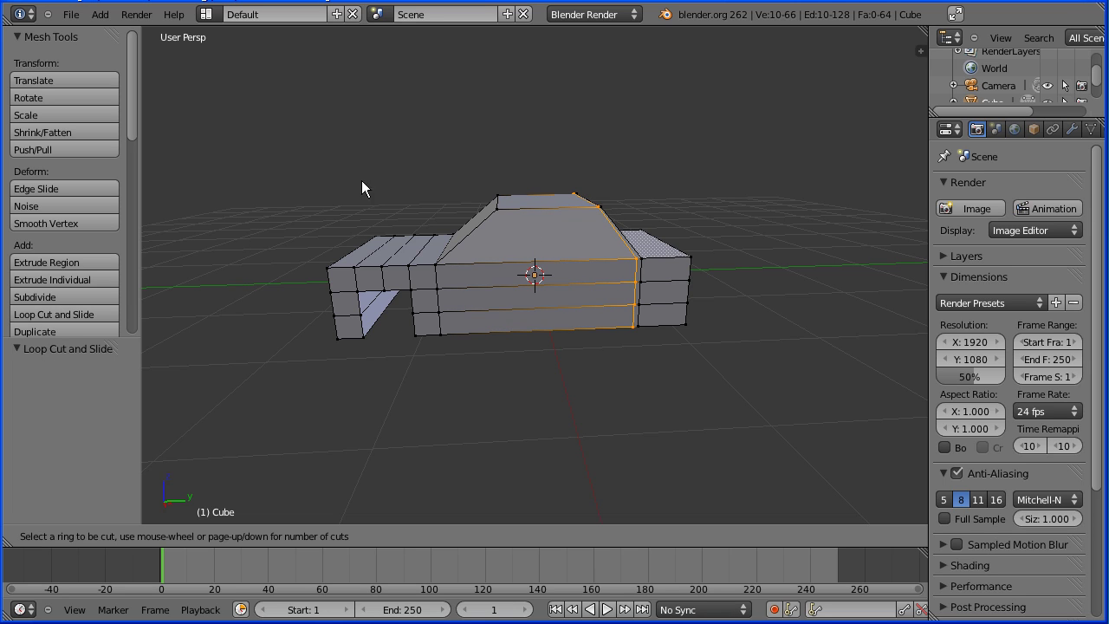
{"action": "left_click", "coordinate": [545, 190]}
{"action": "right_click", "coordinate": [545, 191]}
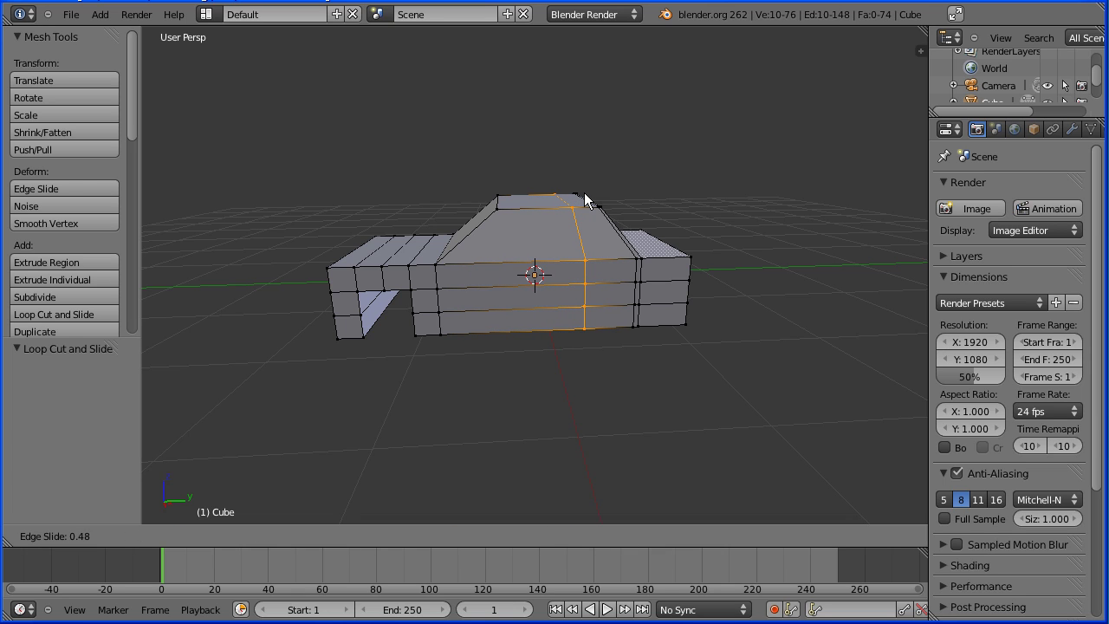
{"action": "type", "text": "0.75"}
{"action": "key", "text": "Return"}
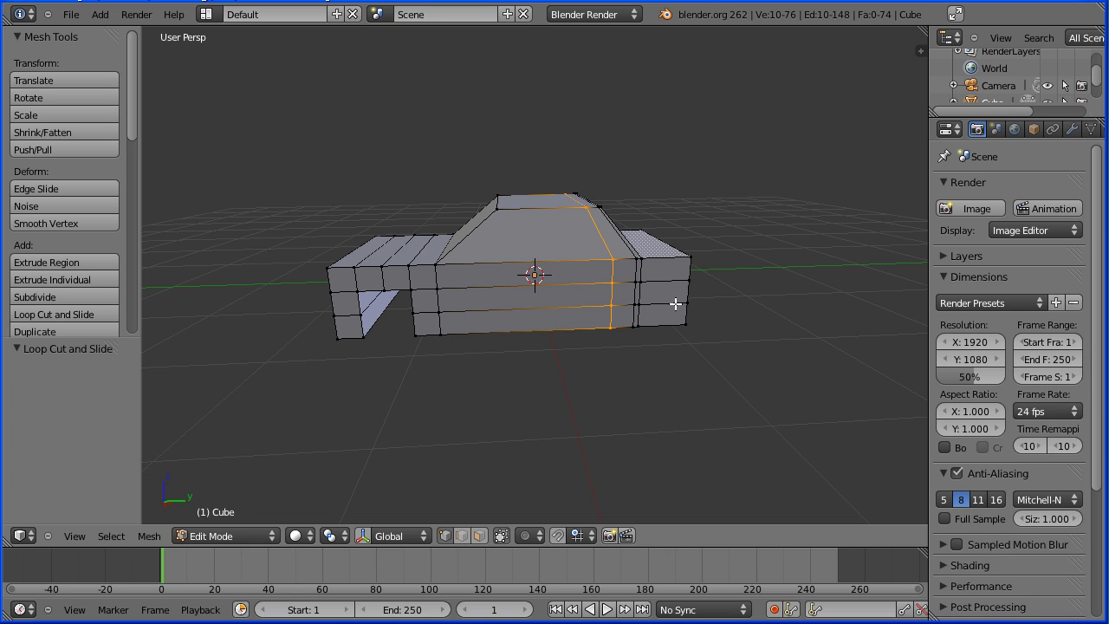
{"action": "left_click", "coordinate": [462, 535]}
Select the lower-body side and underside edges and move them 0.19 along Y.
{"action": "right_click", "coordinate": [641, 295]}
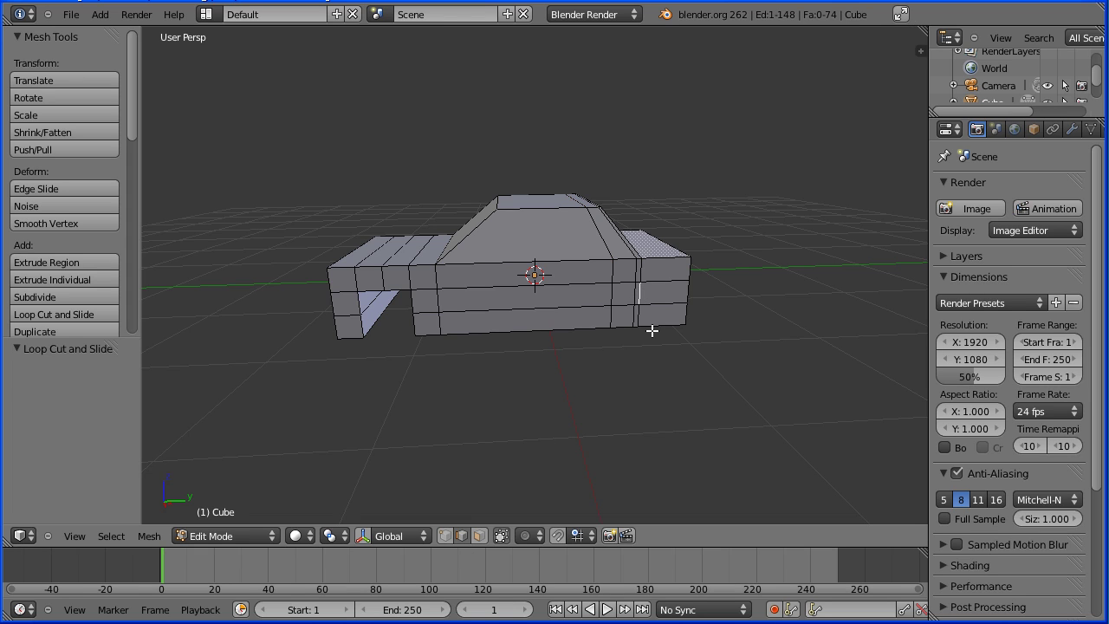
{"action": "right_click", "coordinate": [643, 322], "text": "shift"}
{"action": "right_click", "coordinate": [670, 324], "text": "shift"}
{"action": "right_click", "coordinate": [641, 315], "text": "shift"}
{"action": "middle_click_drag", "start_coordinate": [647, 364], "coordinate": [611, 269]}
{"action": "right_click", "coordinate": [611, 268], "text": "shift"}
{"action": "middle_click_drag", "start_coordinate": [736, 359], "coordinate": [527, 383]}
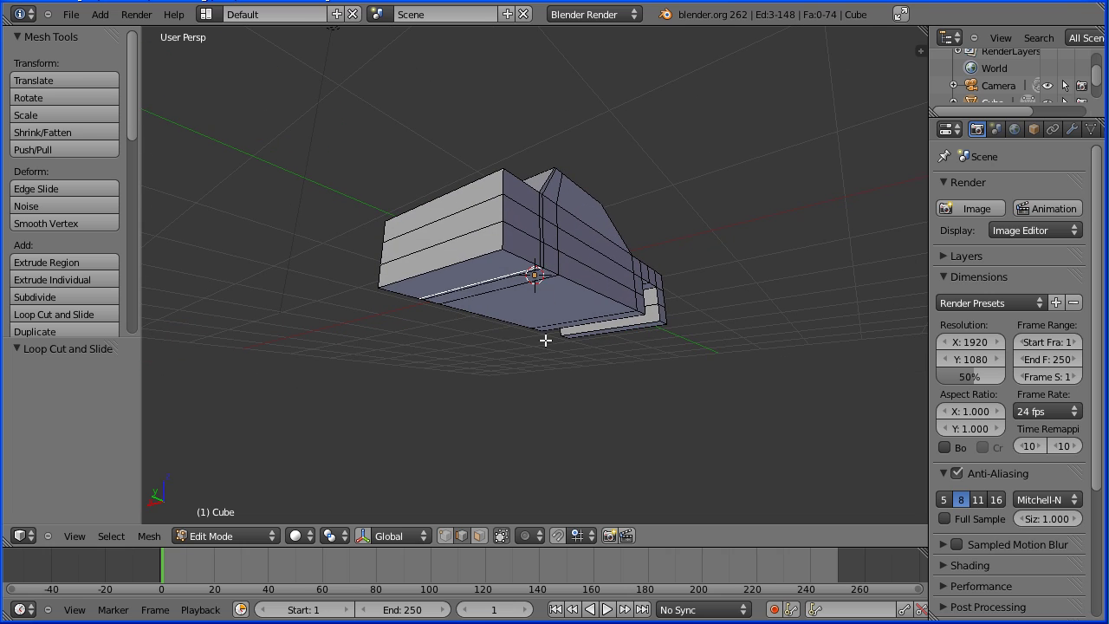
{"action": "right_click", "coordinate": [541, 256], "text": "shift"}
{"action": "right_click", "coordinate": [540, 230], "text": "shift"}
{"action": "key", "text": "g"}
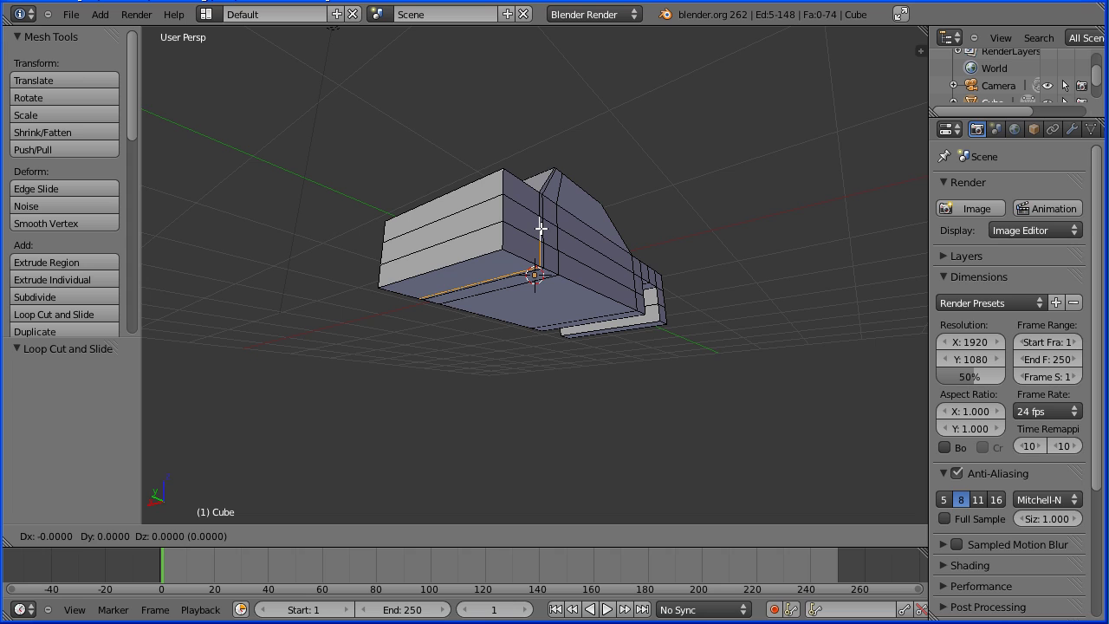
{"action": "key", "text": "y"}
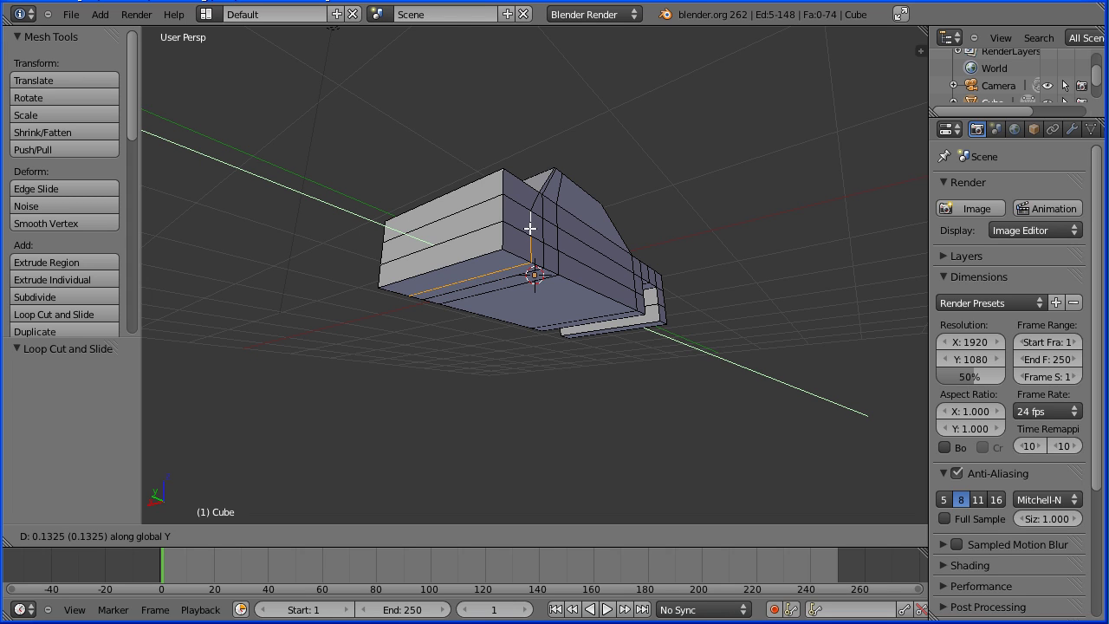
{"action": "type", "text": "0.19"}
{"action": "key", "text": "Return"}
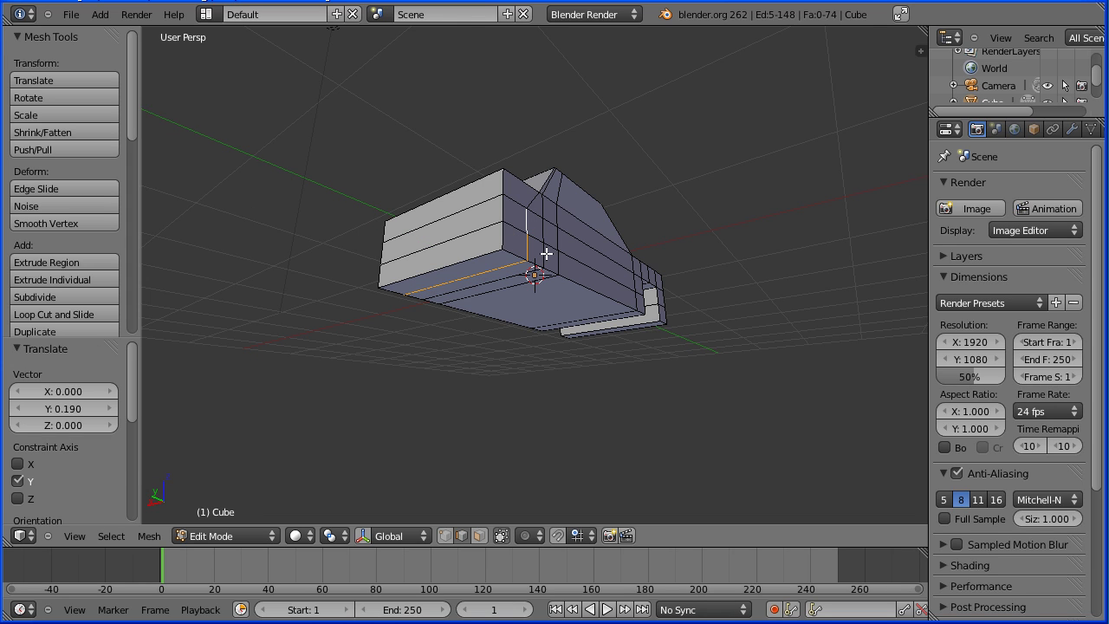
Delete the vertices of two notch edges to open the rear wheel well.
{"action": "right_click", "coordinate": [544, 255]}
{"action": "right_click", "coordinate": [490, 286], "text": "shift"}
{"action": "middle_click_drag", "start_coordinate": [404, 327], "coordinate": [626, 339]}
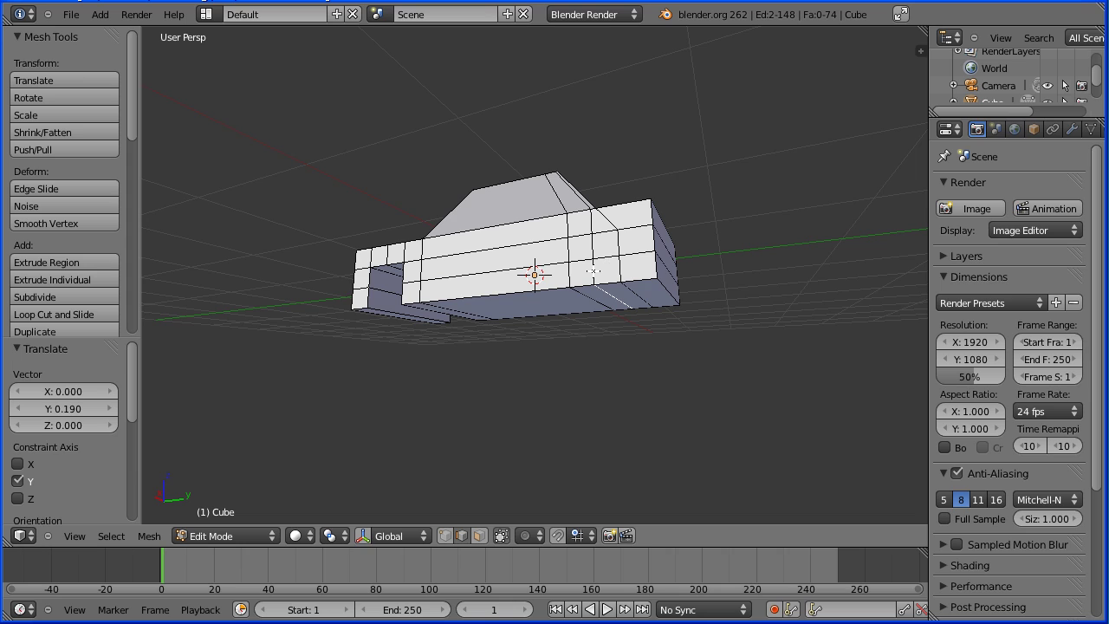
{"action": "key", "text": "x"}
{"action": "left_click", "coordinate": [601, 325]}
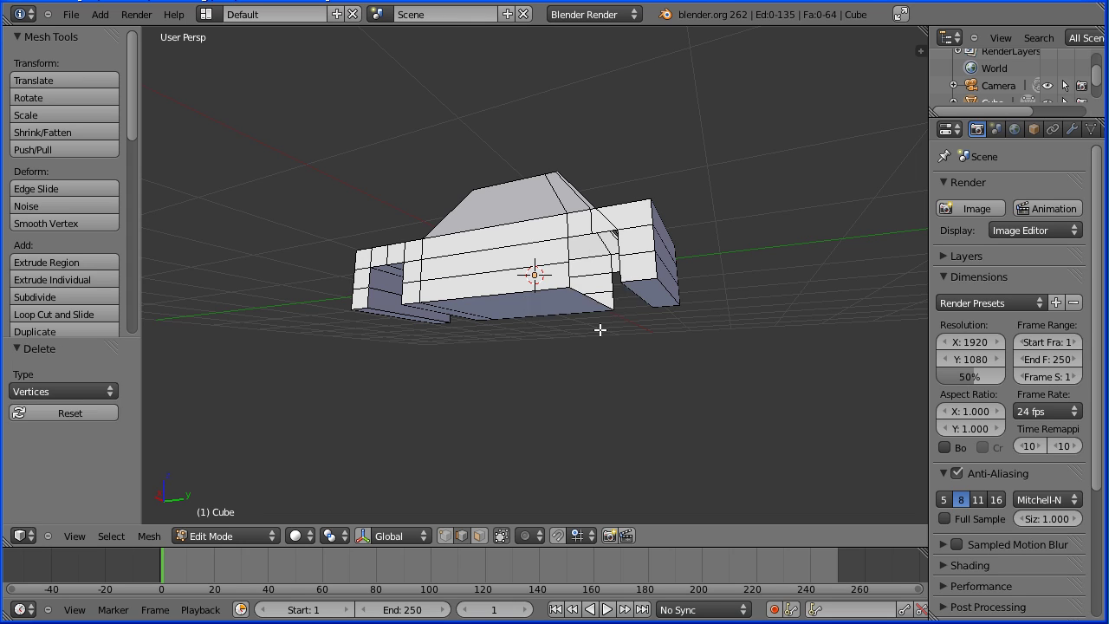
{"action": "middle_click_drag", "start_coordinate": [617, 367], "coordinate": [640, 347]}
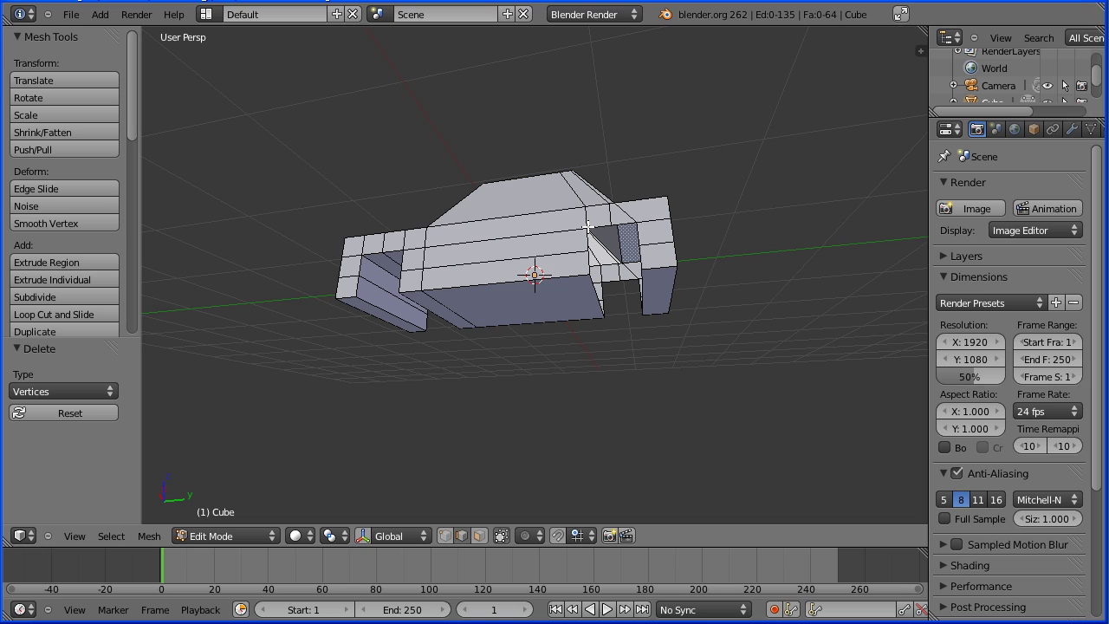
In vertex select, fill the notch with a face from three corner vertices.
{"action": "left_click", "coordinate": [447, 535]}
{"action": "right_click", "coordinate": [586, 230]}
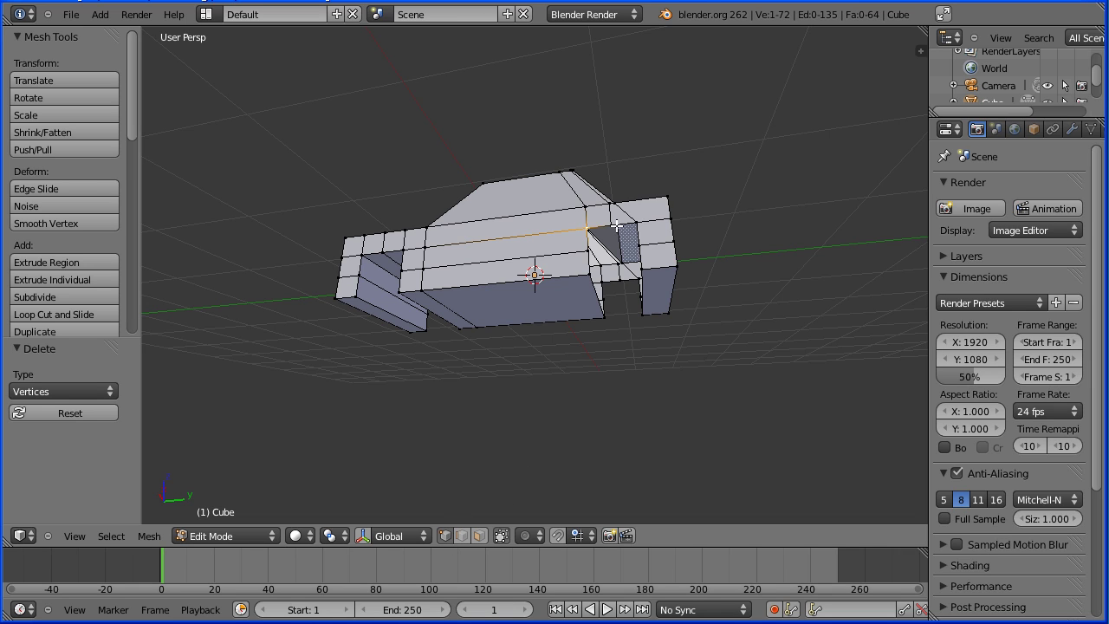
{"action": "right_click", "coordinate": [612, 225], "text": "shift"}
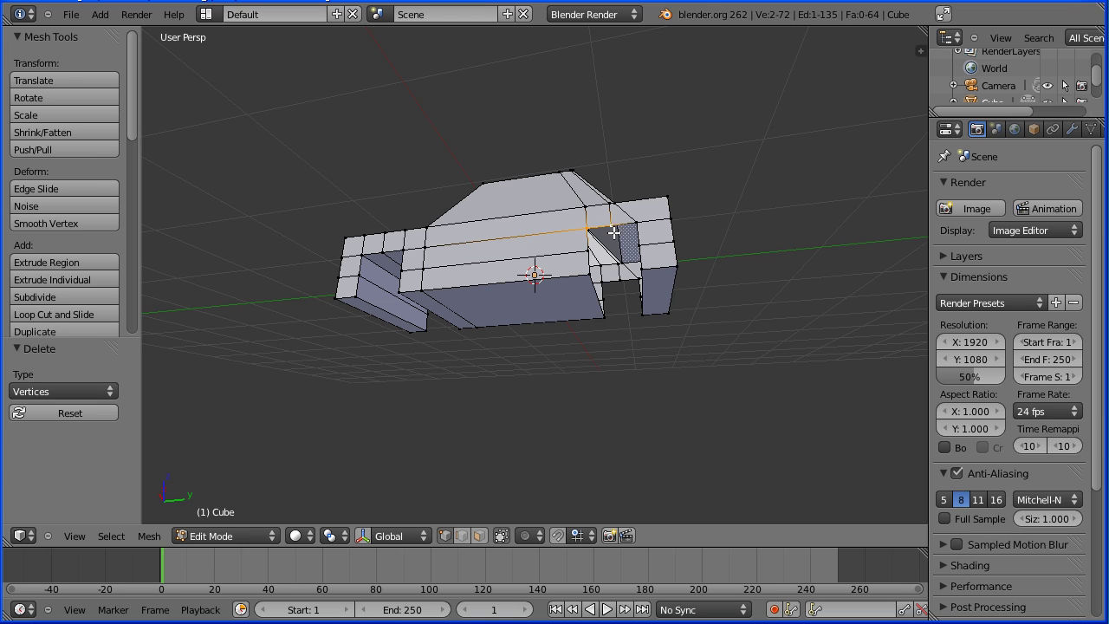
{"action": "right_click", "coordinate": [602, 280], "text": "shift"}
{"action": "key", "text": "f"}
{"action": "key", "text": "Tab"}
{"action": "key", "text": "Tab"}
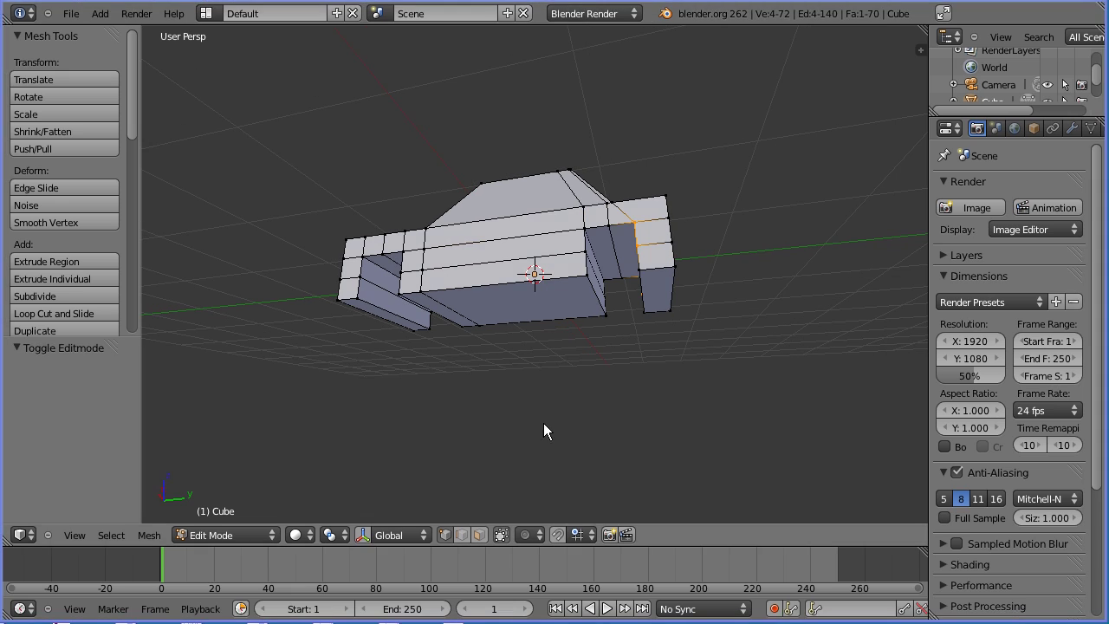
Cut a vertical edge loop through the middle of the cabin at slide -0.72.
{"action": "left_click", "coordinate": [90, 314]}
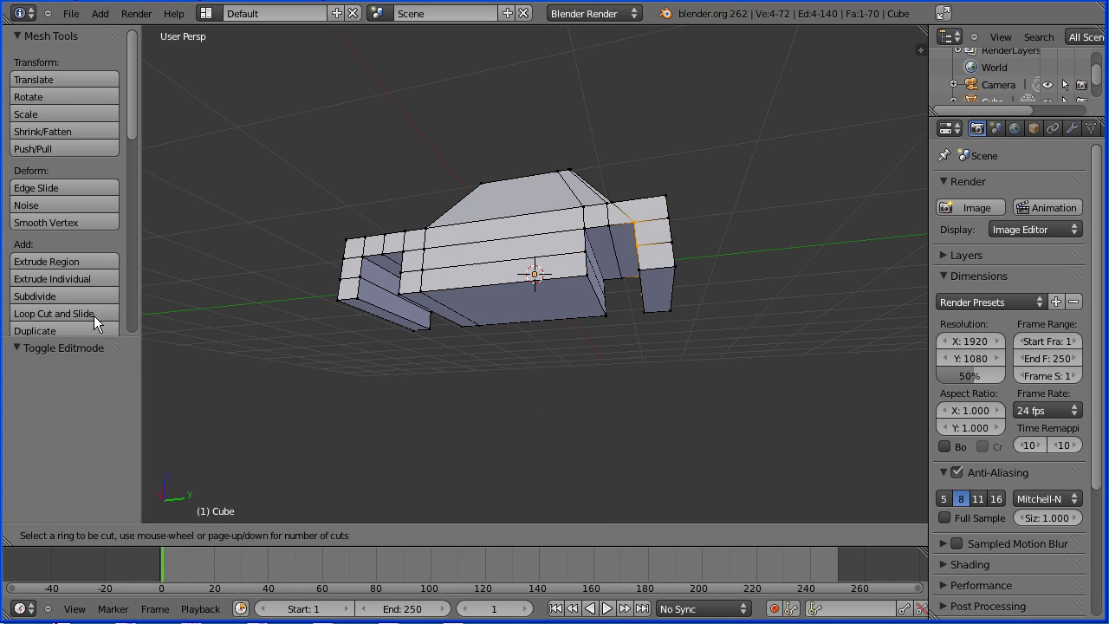
{"action": "left_click", "coordinate": [532, 164]}
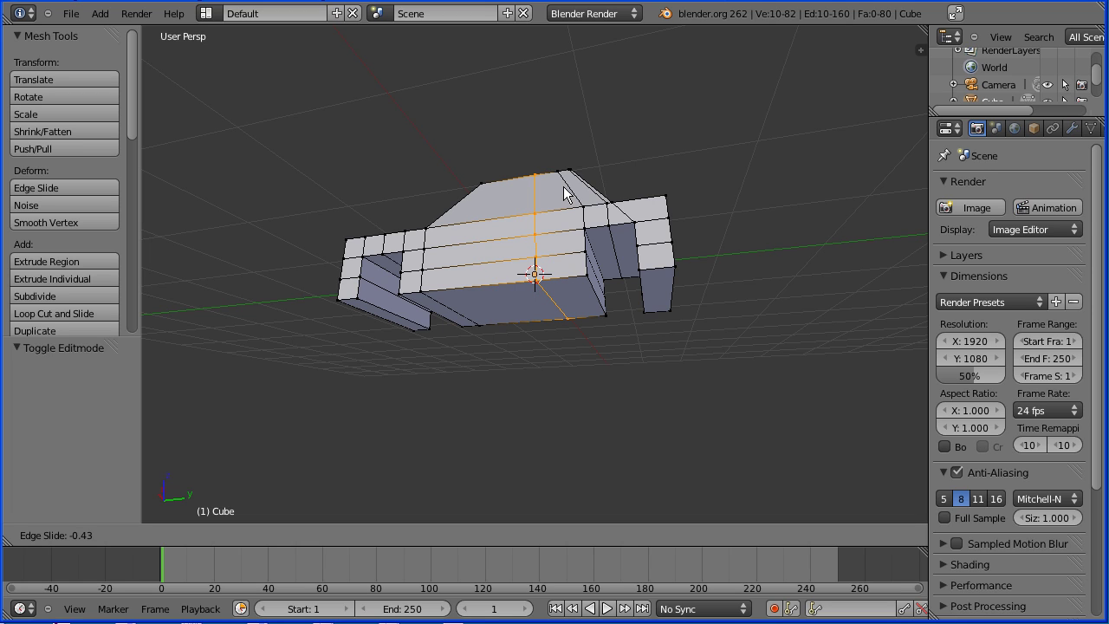
{"action": "type", "text": "0.-72"}
{"action": "key", "text": "Return"}
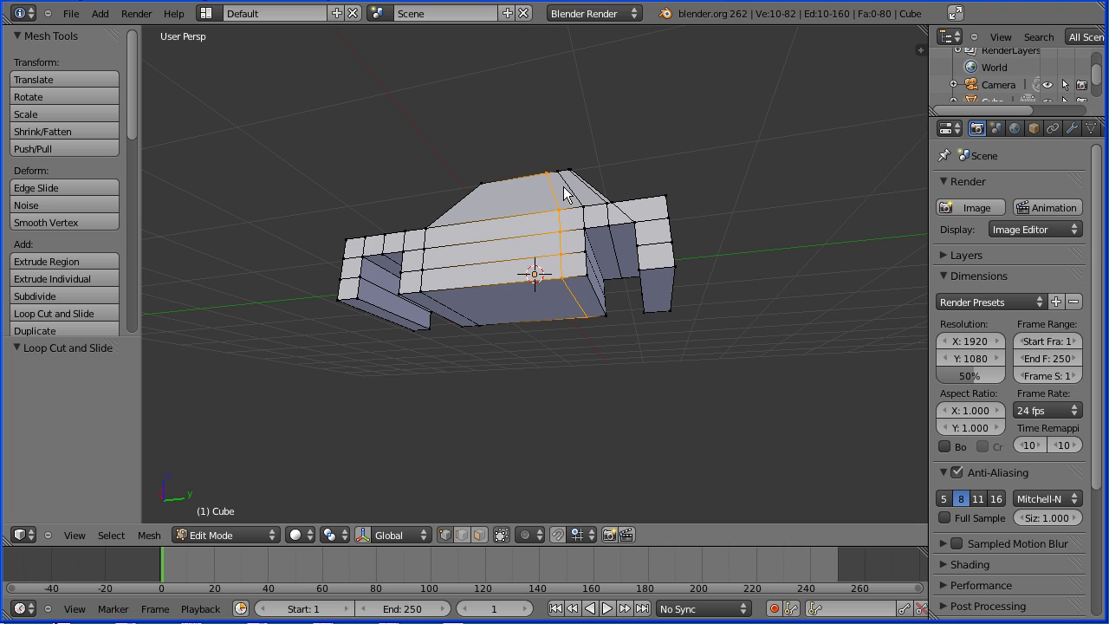
{"action": "left_click", "coordinate": [477, 535]}
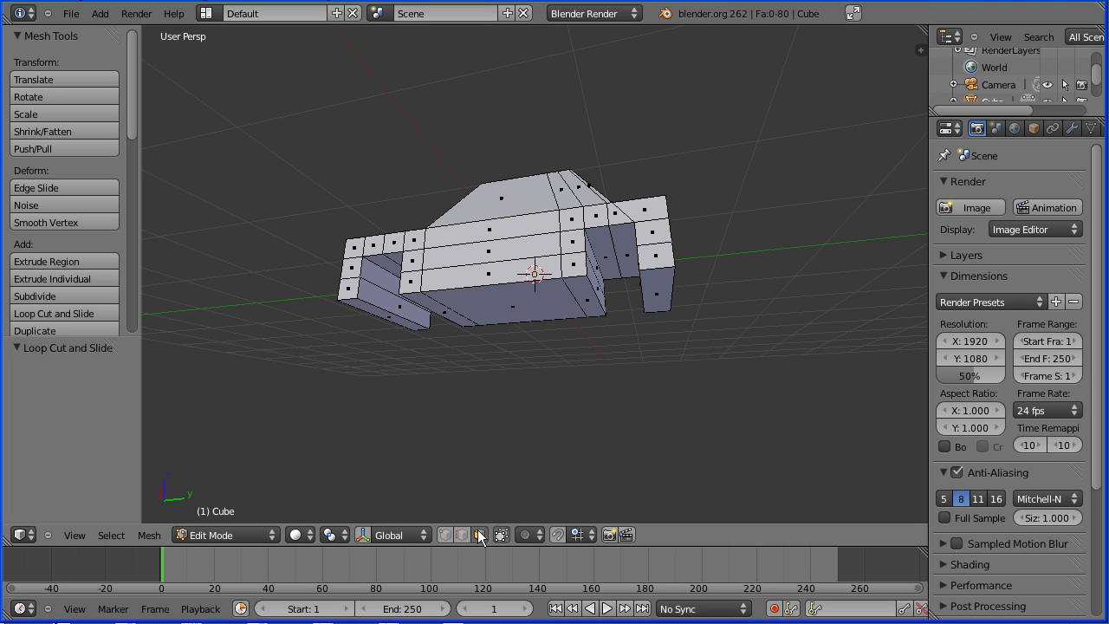
Move one inner wheel-arch face -0.1 along Y.
{"action": "right_click", "coordinate": [597, 285]}
{"action": "key", "text": "g"}
{"action": "key", "text": "y"}
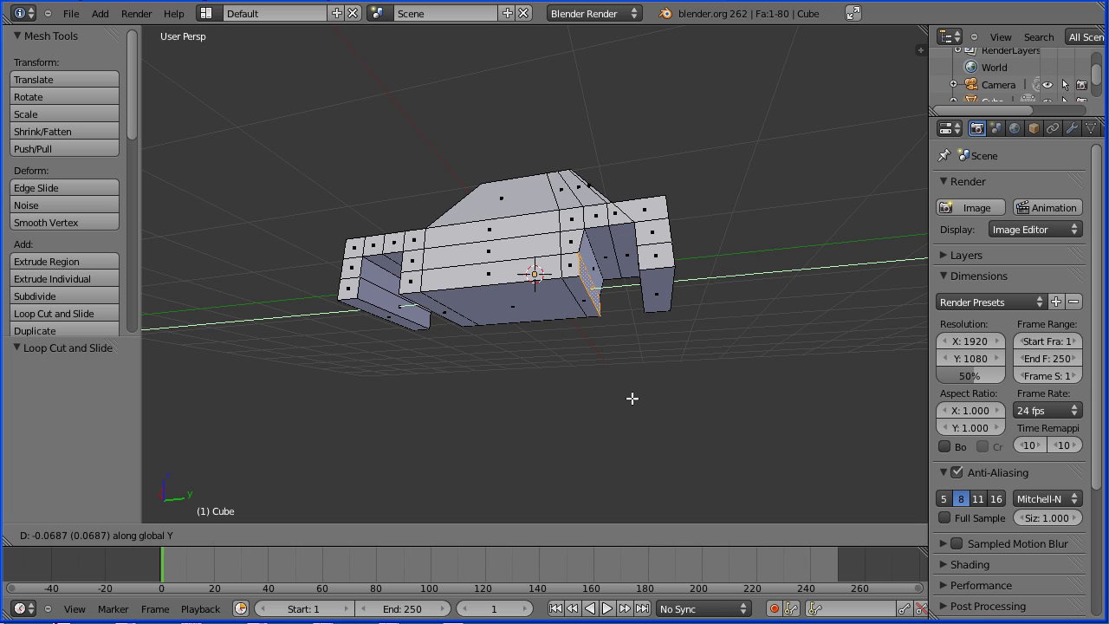
{"action": "type", "text": "-0.1"}
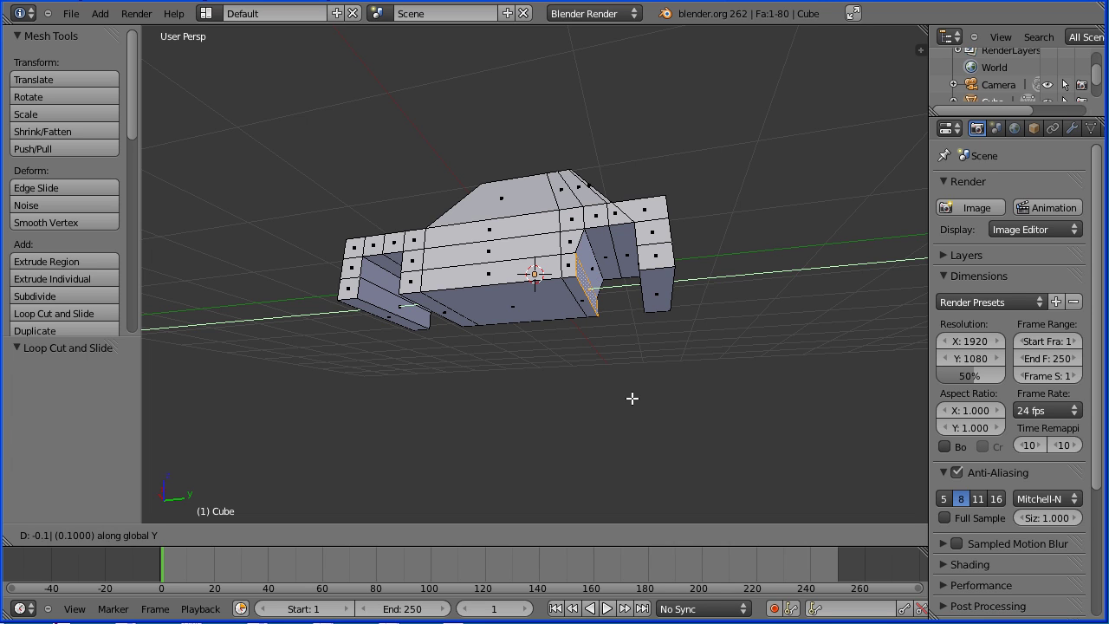
{"action": "key", "text": "Return"}
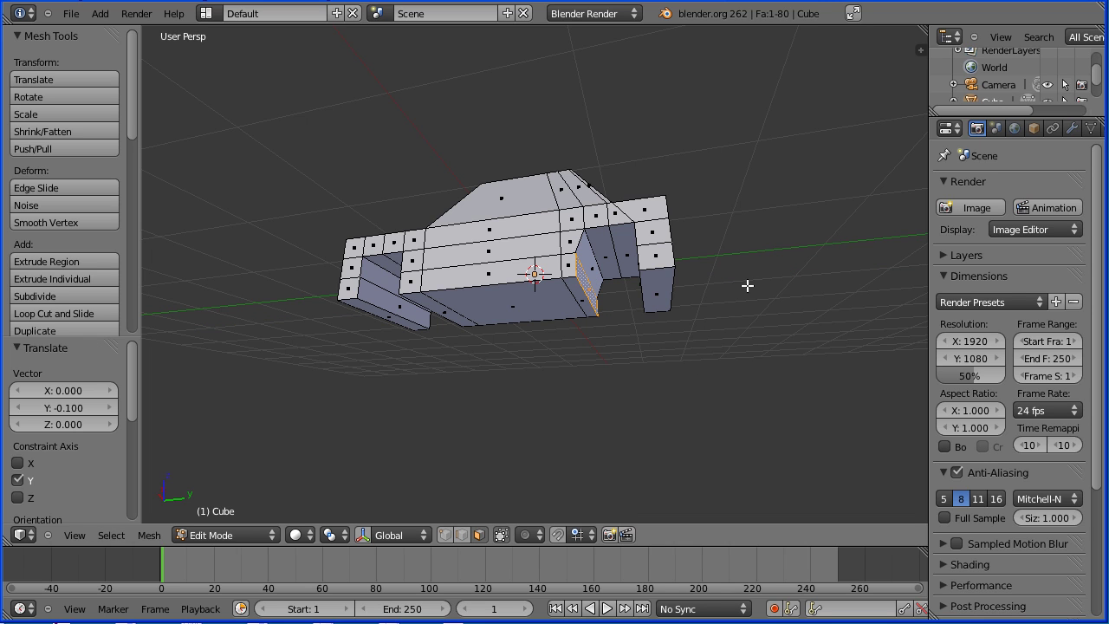
Move the opposite inner arch face 0.1 along Y.
{"action": "middle_click_drag", "start_coordinate": [741, 287], "coordinate": [775, 287]}
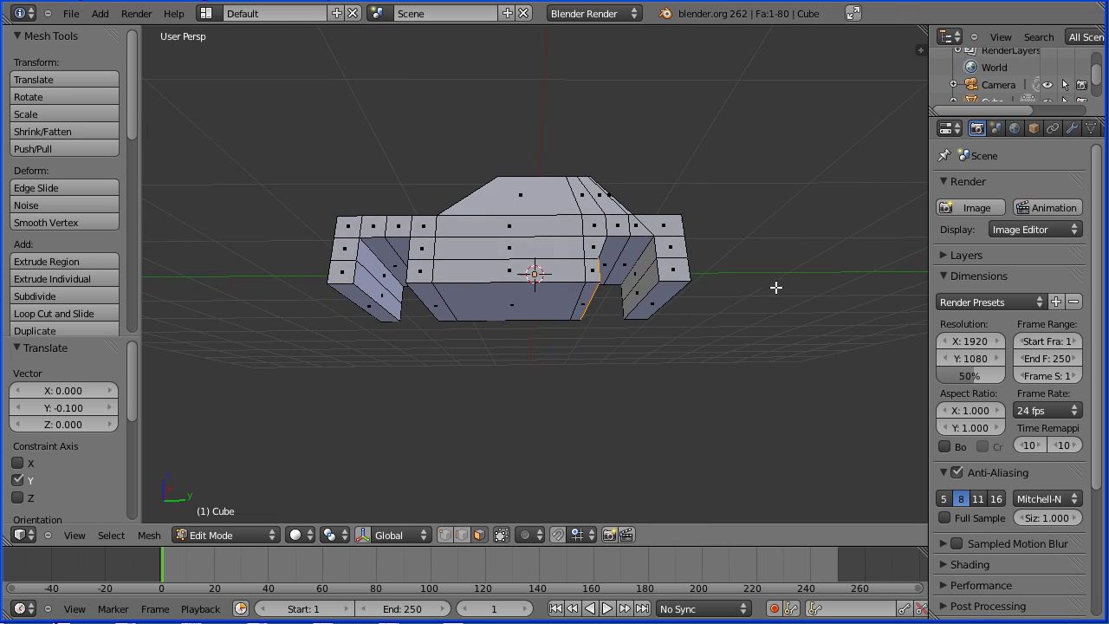
{"action": "right_click", "coordinate": [643, 282]}
{"action": "key", "text": "g"}
{"action": "key", "text": "y"}
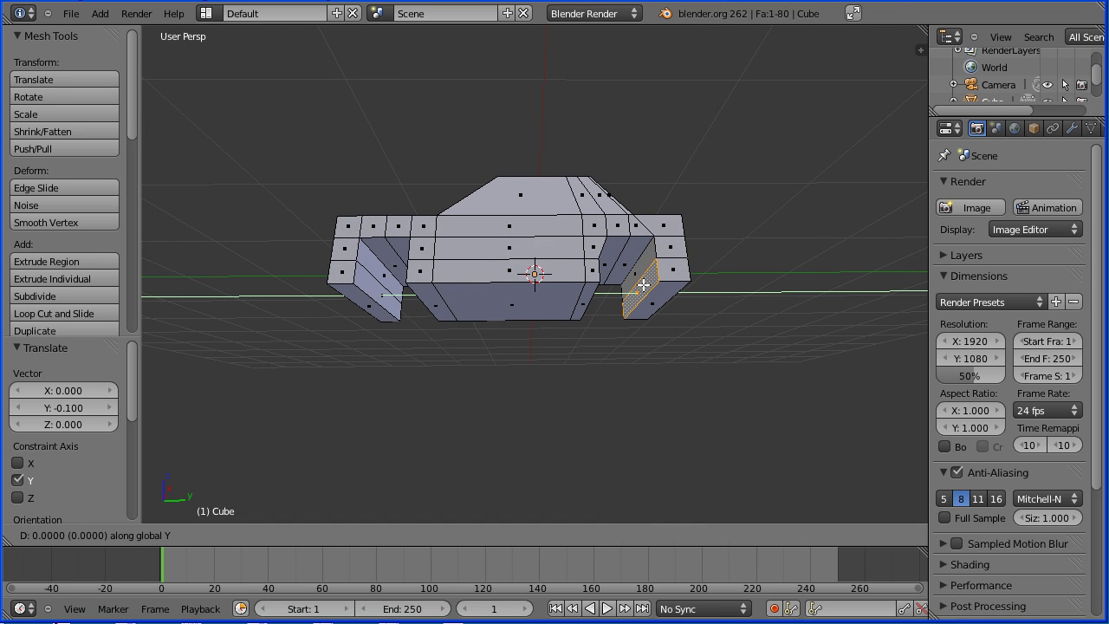
{"action": "type", "text": "0.1"}
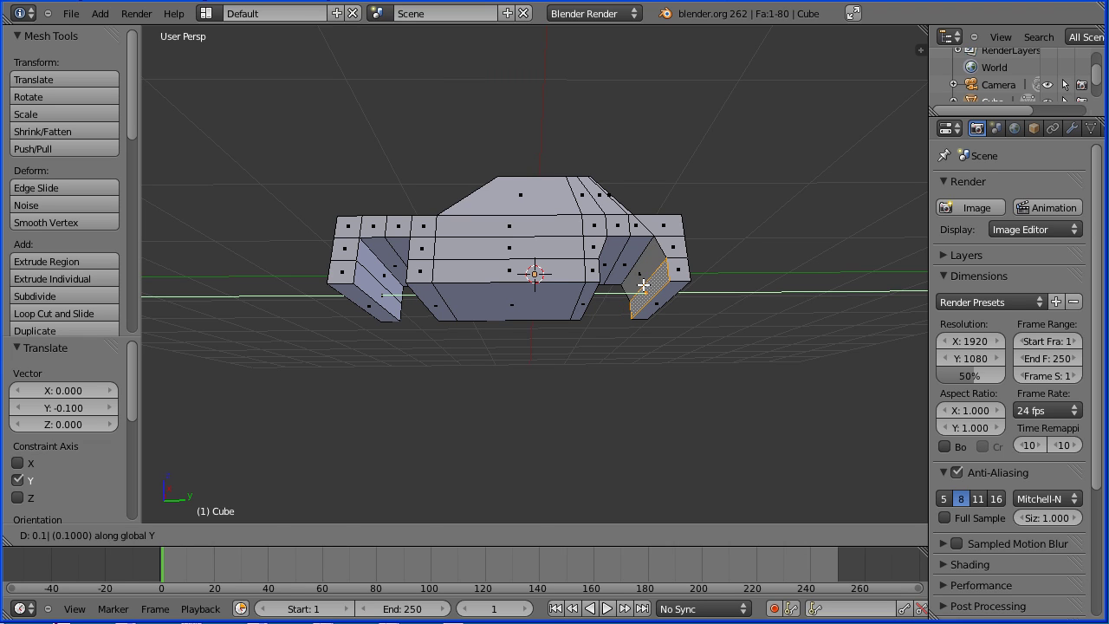
{"action": "key", "text": "Return"}
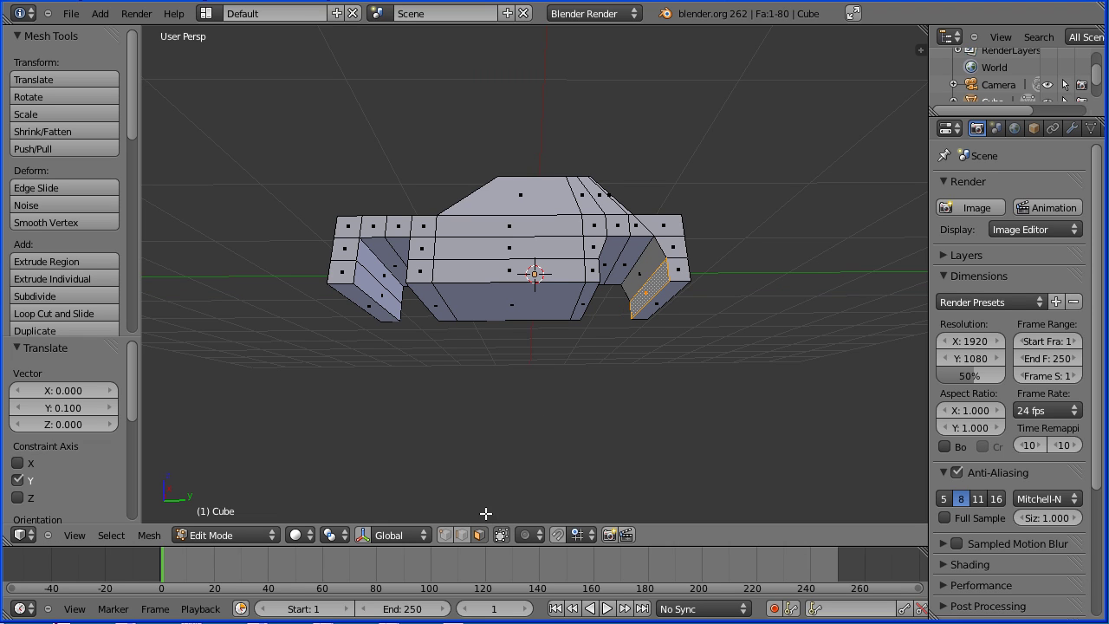
In edge selection, raise the arch's top edge 0.04 along Z.
{"action": "left_click", "coordinate": [461, 535], "text": "shift"}
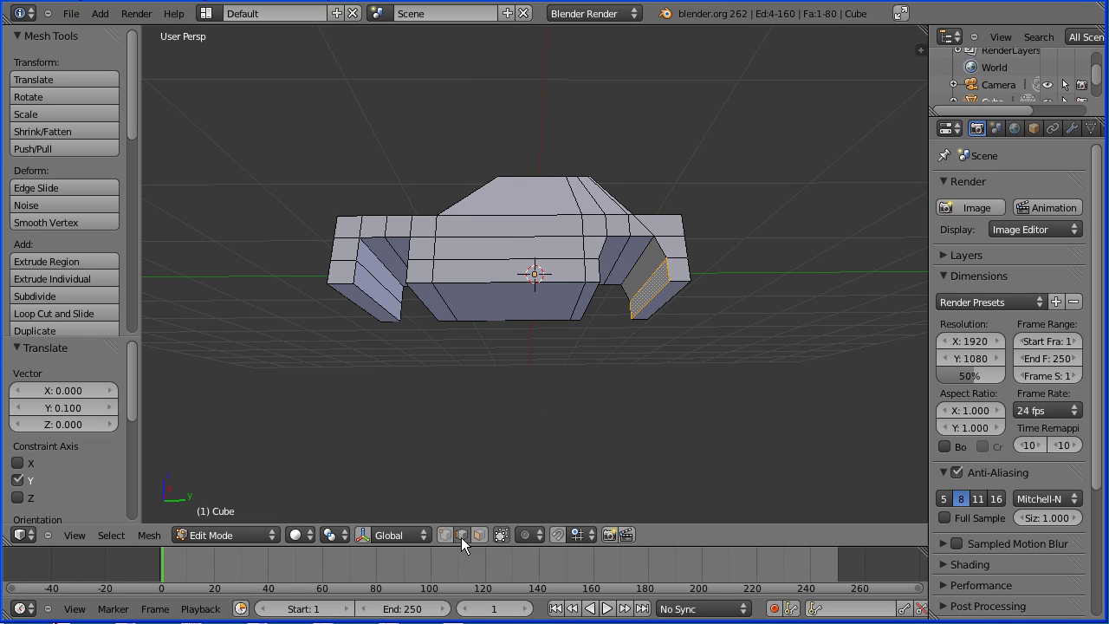
{"action": "right_click", "coordinate": [624, 252]}
{"action": "key", "text": "g"}
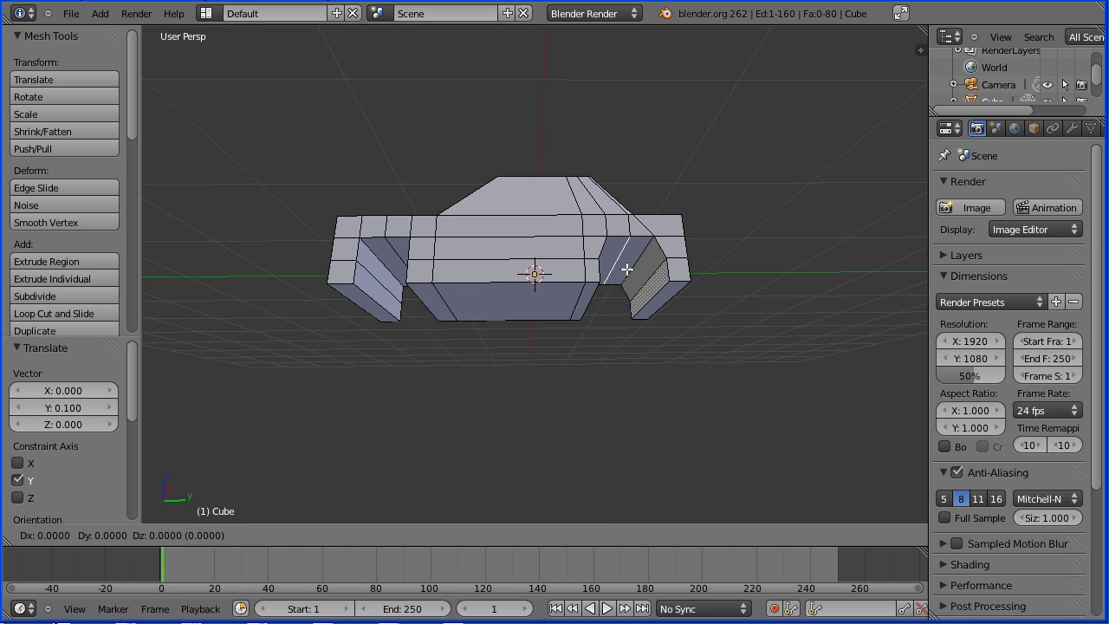
{"action": "key", "text": "z"}
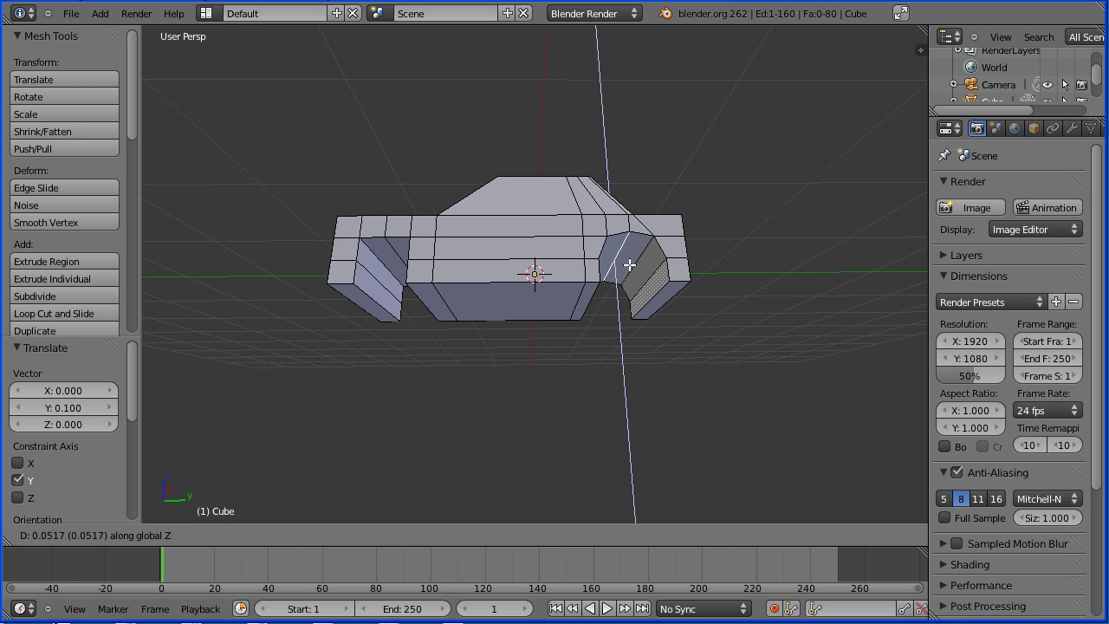
{"action": "type", "text": "0.04"}
{"action": "key", "text": "Return"}
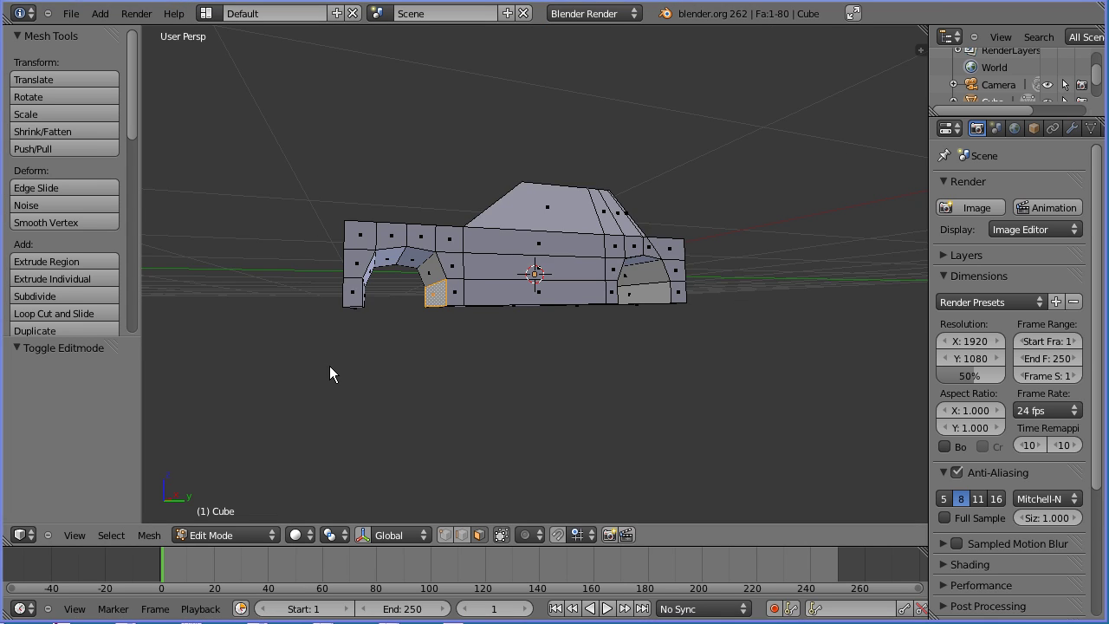
Cut a centred edge loop over the car's front, hood and roof, then select two of its front edges.
{"action": "middle_click_drag", "start_coordinate": [329, 375], "coordinate": [434, 430]}
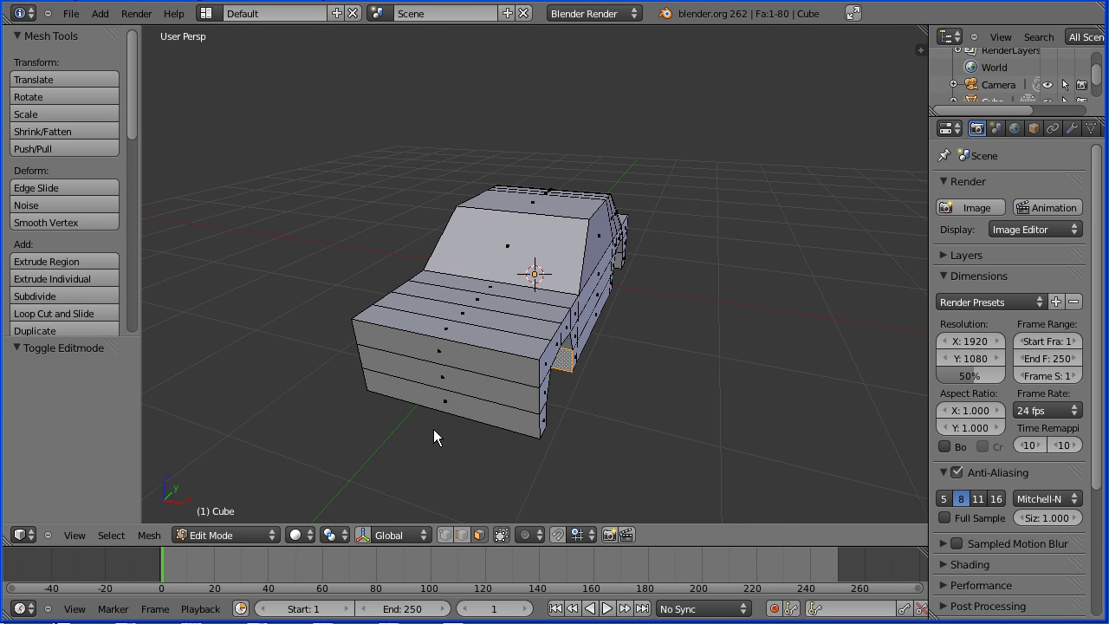
{"action": "left_click", "coordinate": [90, 313]}
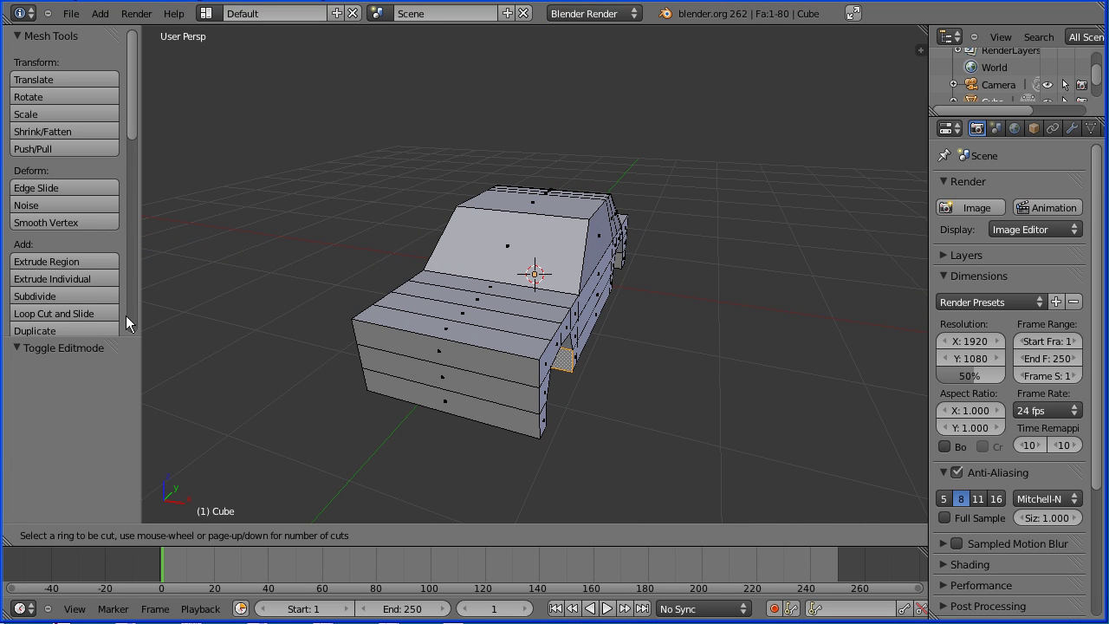
{"action": "left_click", "coordinate": [445, 360]}
{"action": "right_click", "coordinate": [444, 360]}
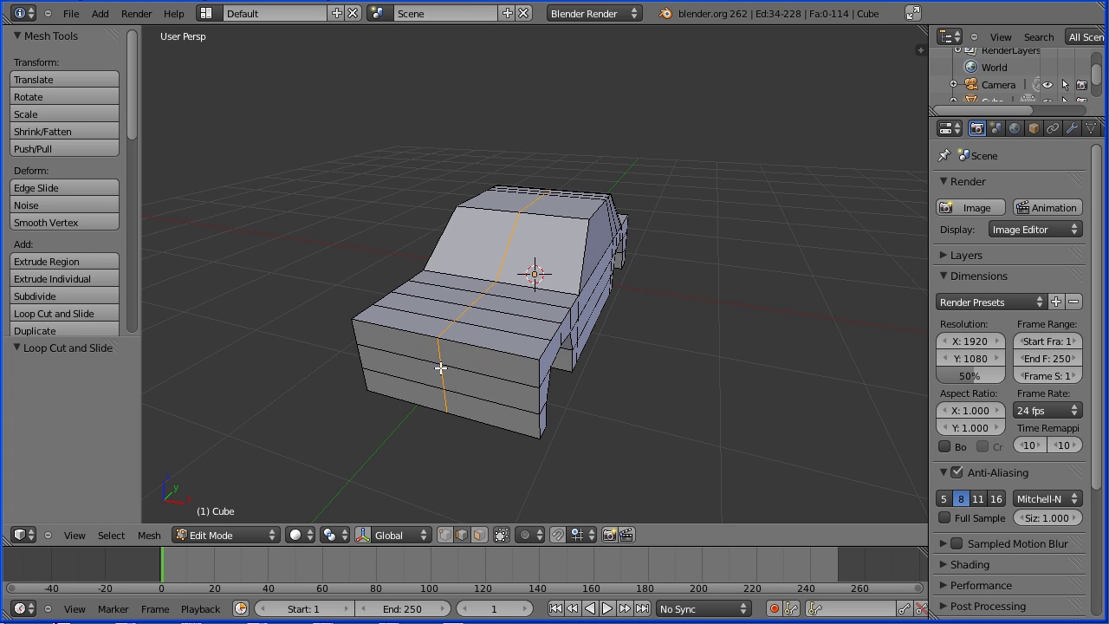
{"action": "right_click", "coordinate": [441, 352]}
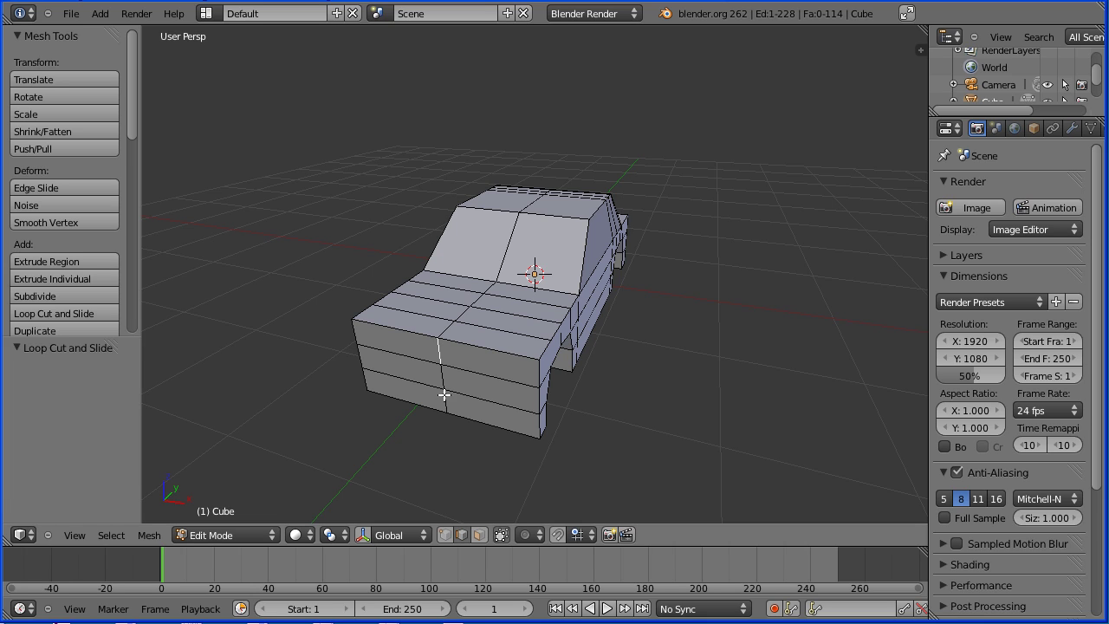
{"action": "right_click", "coordinate": [441, 379], "text": "shift"}
Shift the selected front edges of the new loop 0.1 along Y.
{"action": "key", "text": "g"}
{"action": "key", "text": "y"}
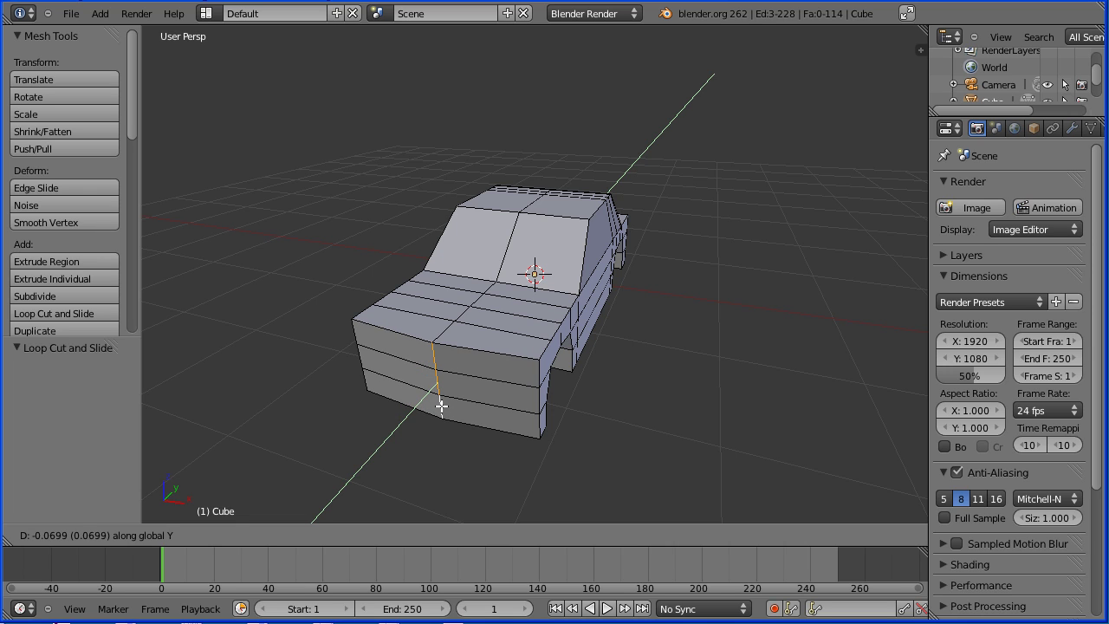
{"action": "type", "text": "0.1"}
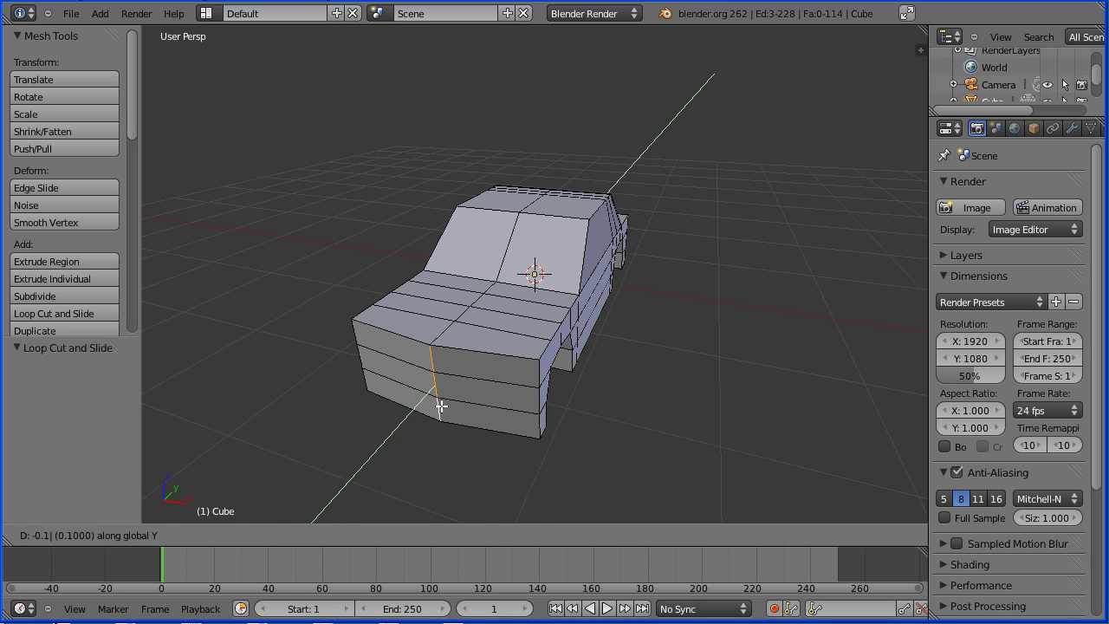
{"action": "key", "text": "Return"}
Select the loop's two hood edges and windshield edge and shift them -0.1 along Y.
{"action": "right_click", "coordinate": [464, 316]}
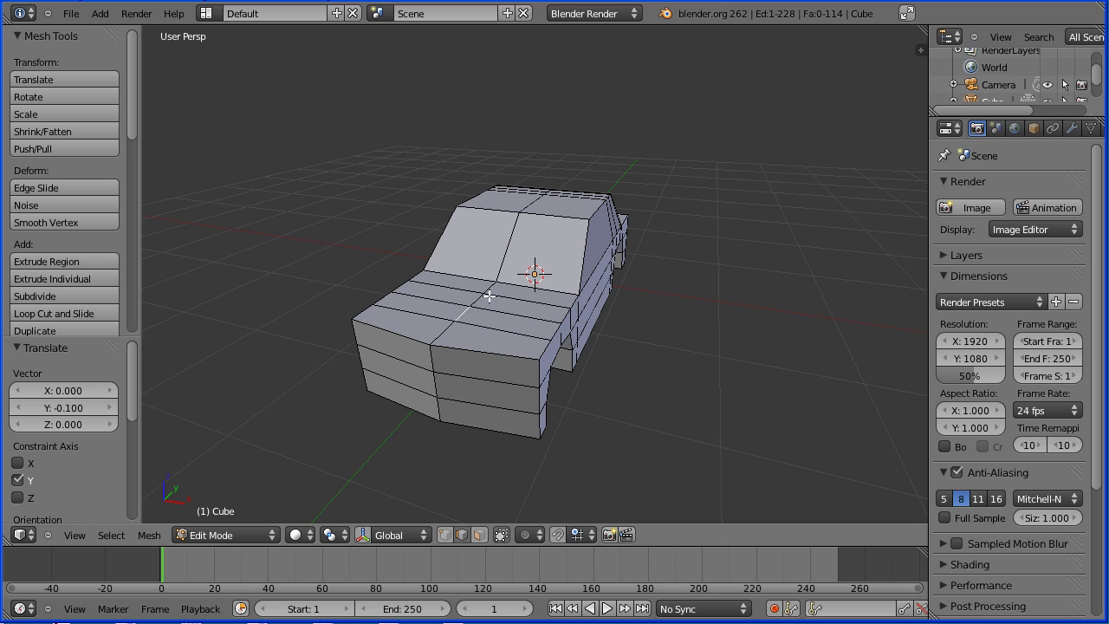
{"action": "right_click", "coordinate": [490, 289], "text": "shift"}
{"action": "right_click", "coordinate": [505, 253], "text": "shift"}
{"action": "key", "text": "g"}
{"action": "key", "text": "y"}
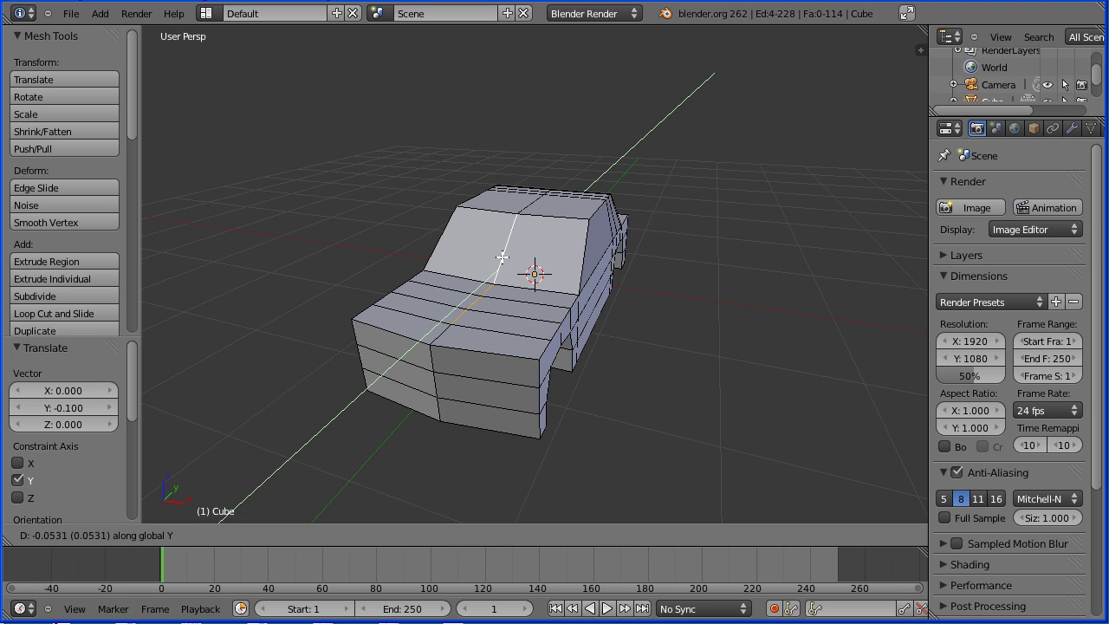
{"action": "type", "text": "0"}
{"action": "type", "text": "-.1"}
{"action": "key", "text": "Return"}
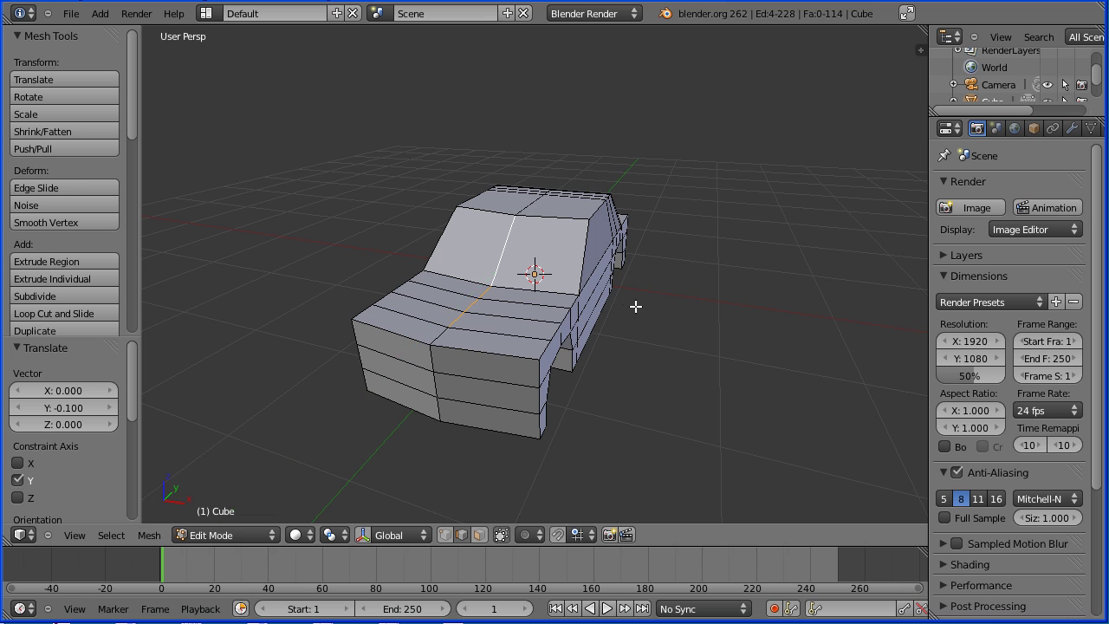
{"action": "middle_click_drag", "start_coordinate": [733, 300], "coordinate": [614, 245]}
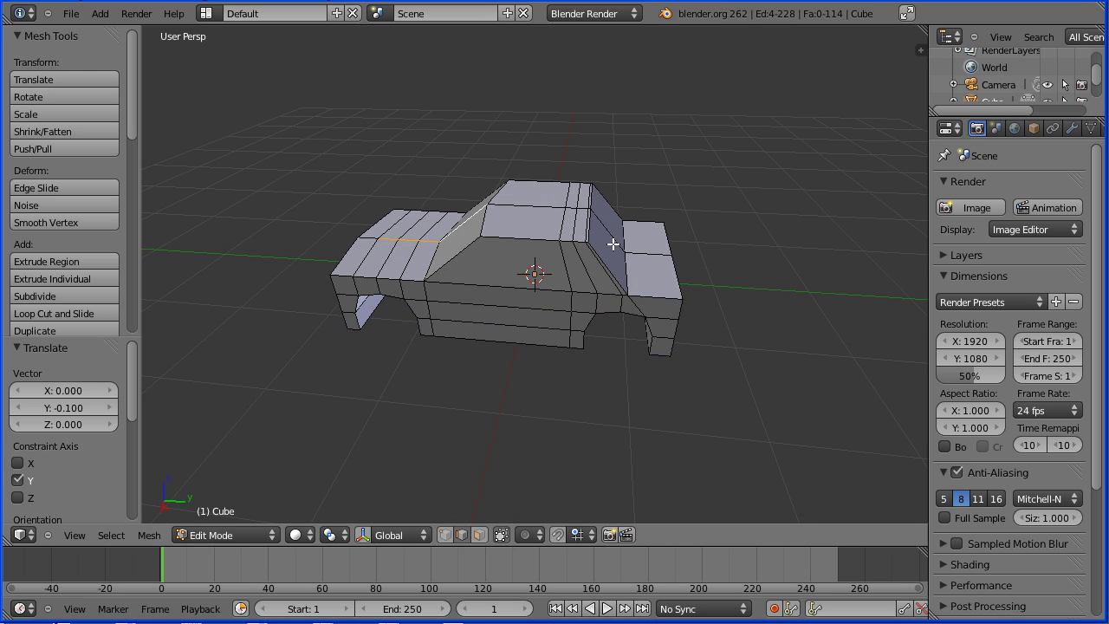
Move the diagonal edge on the right side 0.1 along Y.
{"action": "right_click", "coordinate": [615, 246]}
{"action": "key", "text": "g"}
{"action": "key", "text": "y"}
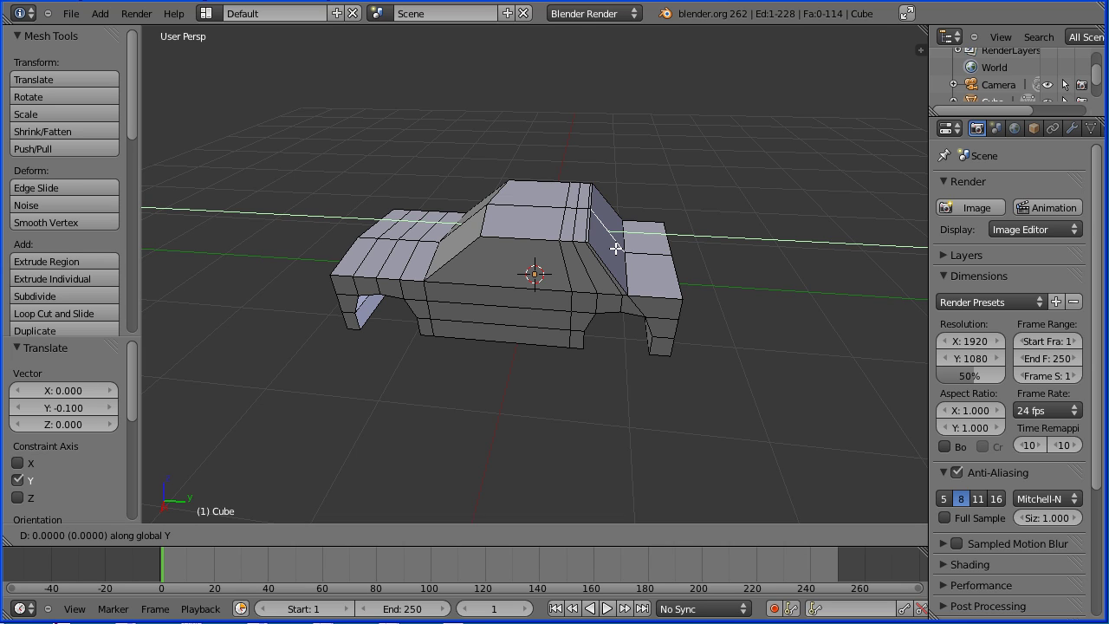
{"action": "type", "text": ".1"}
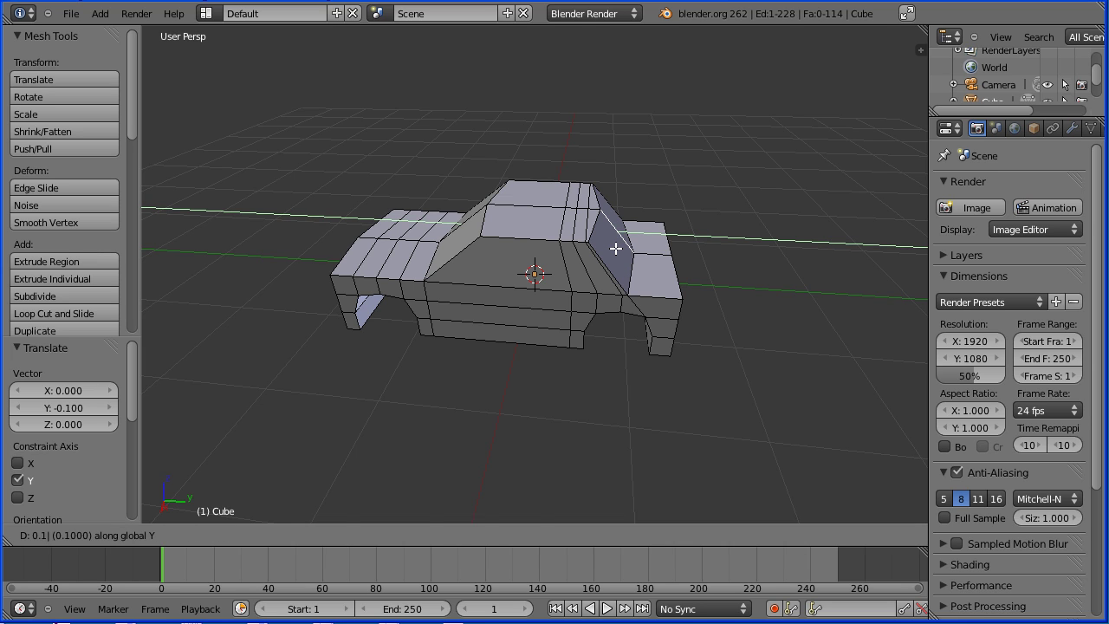
{"action": "key", "text": "Return"}
Add two centred edge loops to the body, one running lengthwise along the car's side.
{"action": "middle_click_drag", "start_coordinate": [241, 173], "coordinate": [312, 200]}
{"action": "left_click", "coordinate": [92, 313]}
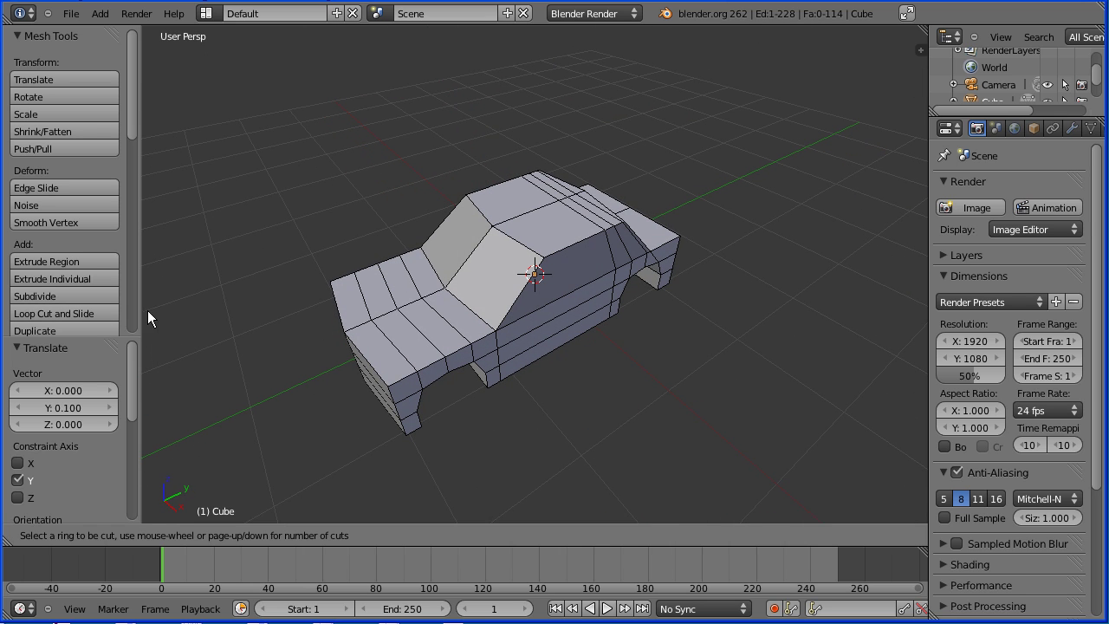
{"action": "left_click", "coordinate": [321, 310]}
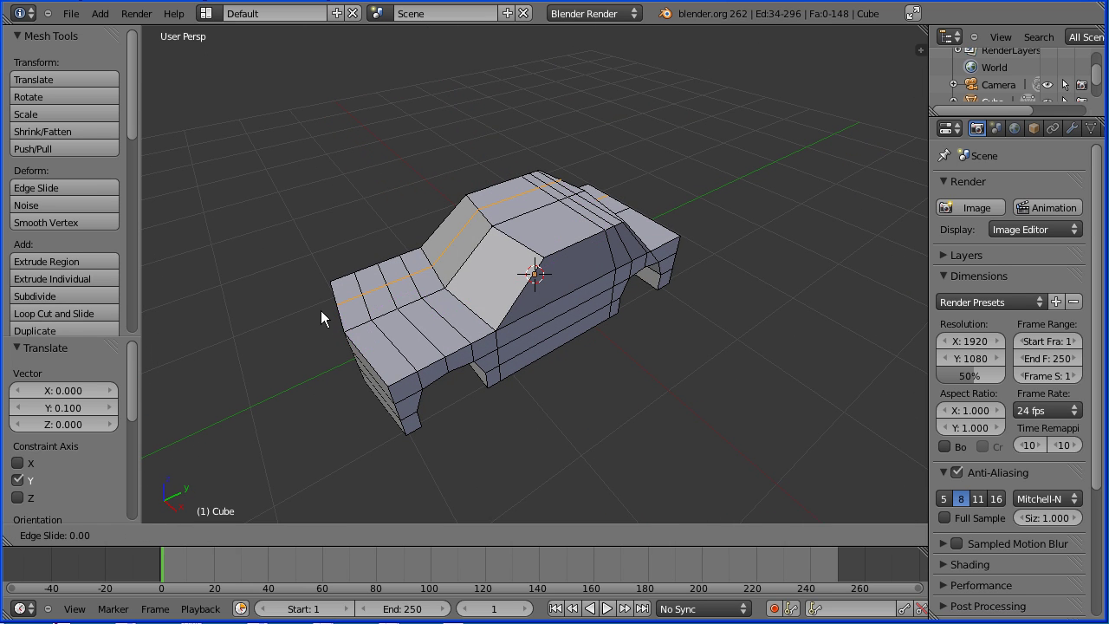
{"action": "right_click", "coordinate": [320, 310]}
{"action": "left_click", "coordinate": [84, 313]}
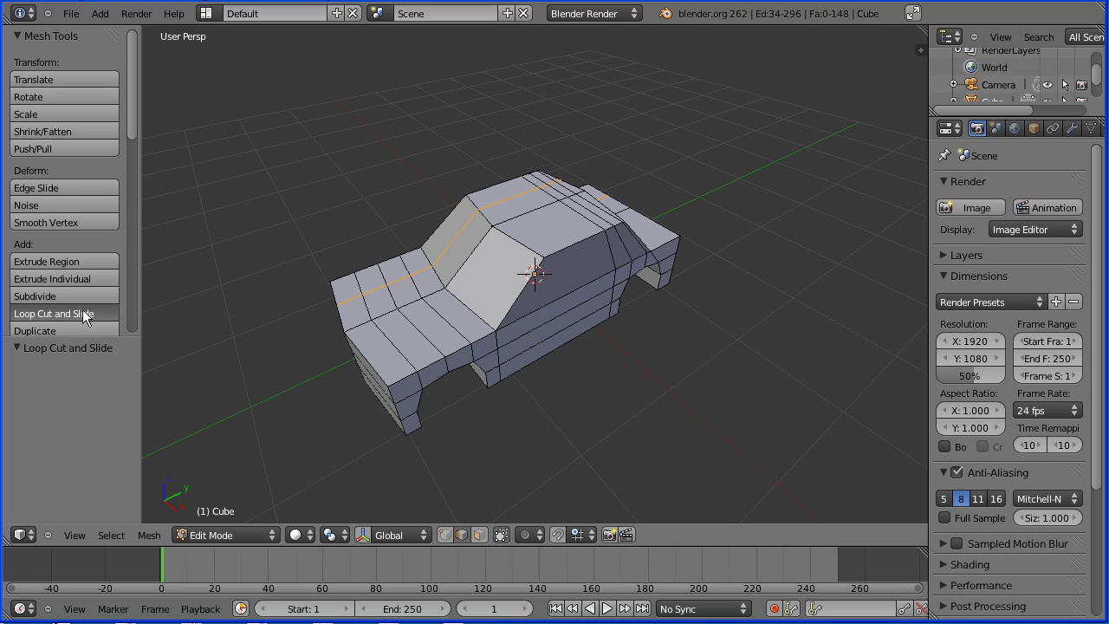
{"action": "left_click", "coordinate": [364, 368]}
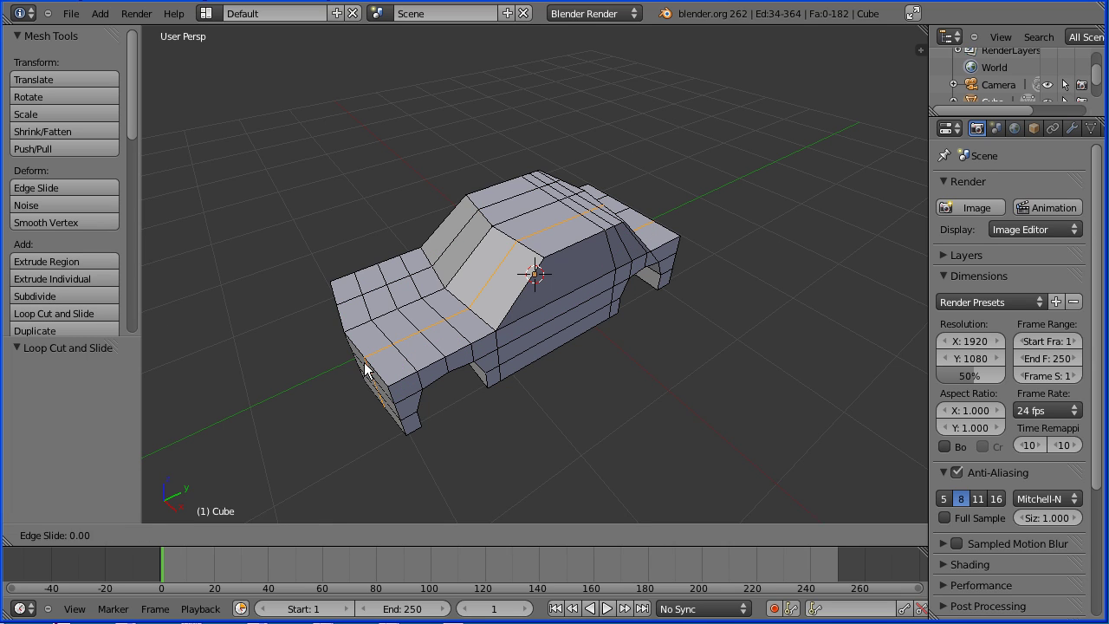
{"action": "right_click", "coordinate": [364, 368]}
{"action": "key", "text": "Tab"}
{"action": "key", "text": "Tab"}
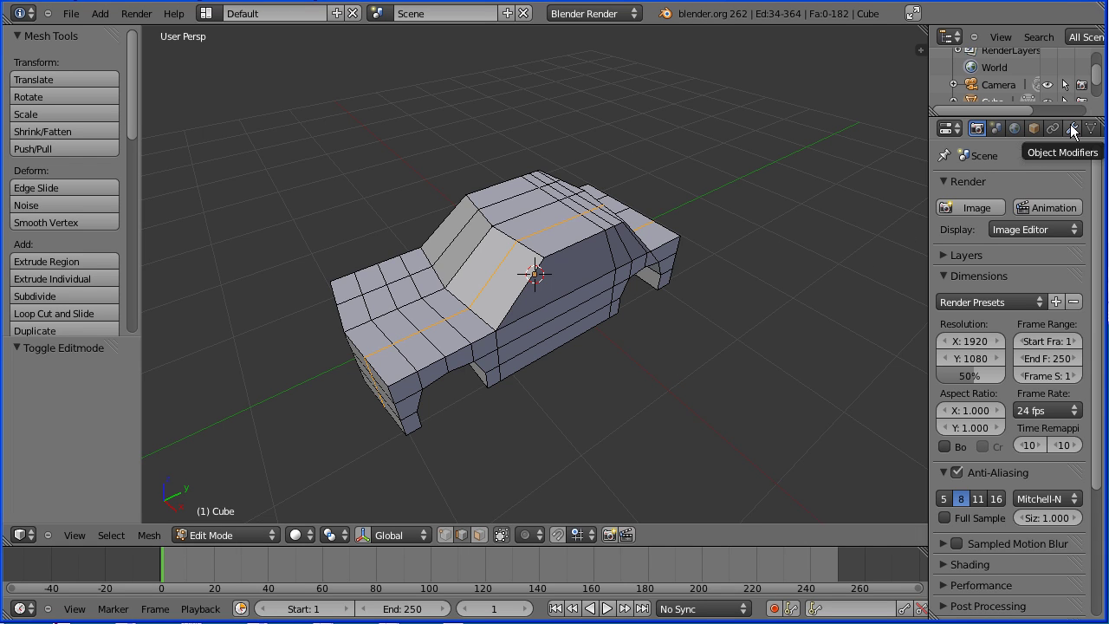
Give the car body a Subdivision Surface modifier with viewport subdivisions set to 2.
{"action": "left_click", "coordinate": [1073, 130]}
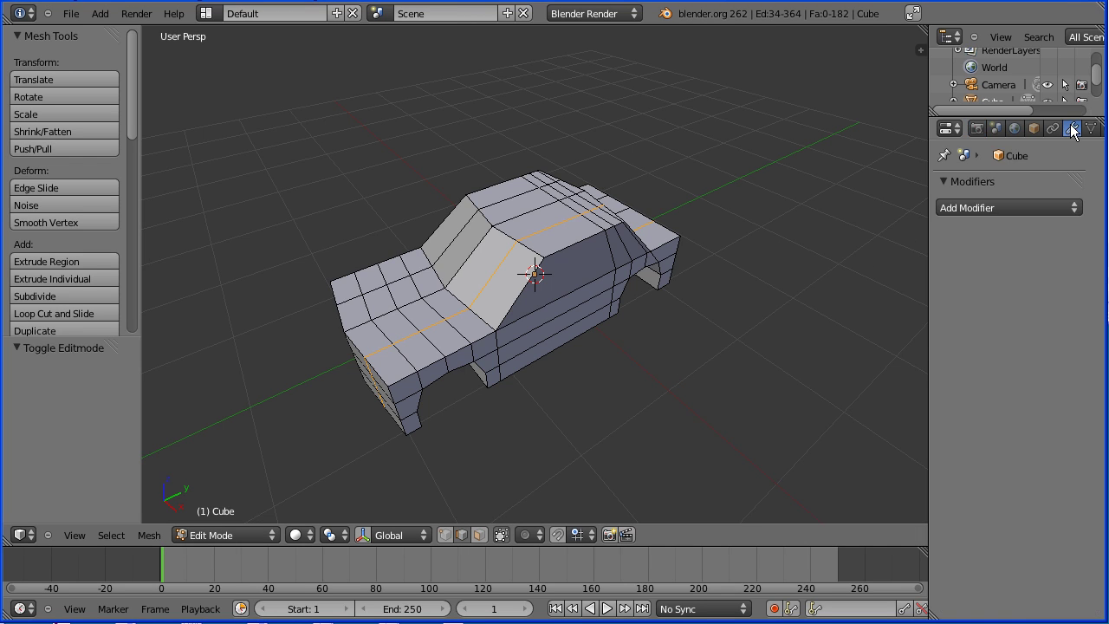
{"action": "left_click", "coordinate": [1026, 208]}
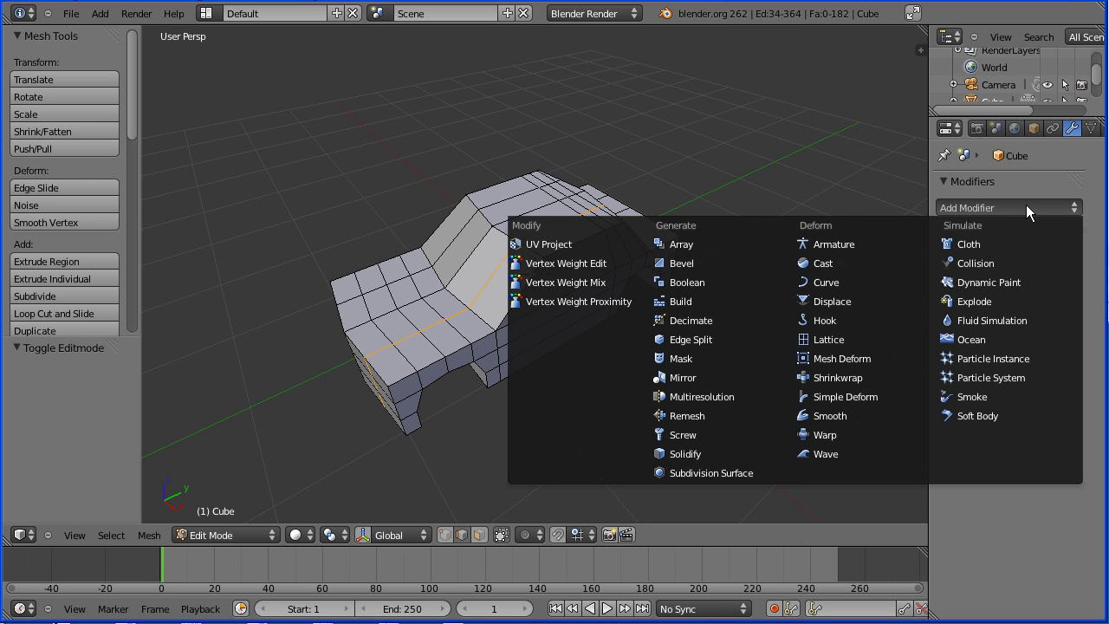
{"action": "left_click", "coordinate": [750, 472]}
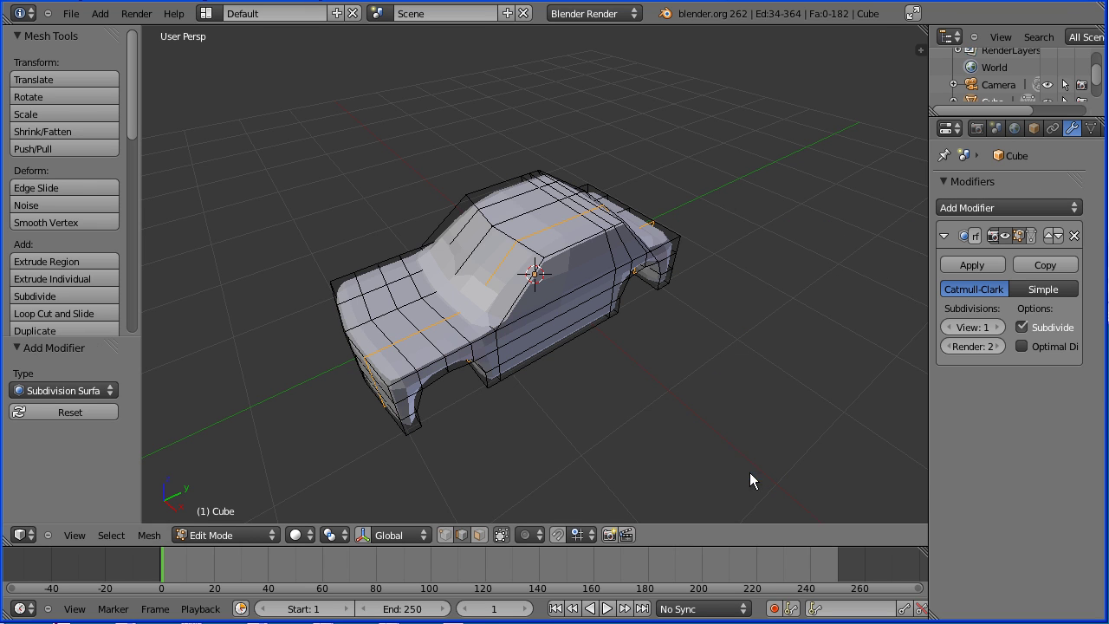
{"action": "left_click", "coordinate": [998, 334]}
{"action": "middle_click_drag", "start_coordinate": [540, 414], "coordinate": [614, 359]}
Add two loop cuts slid close to the car's opposite front corners.
{"action": "left_click", "coordinate": [81, 318]}
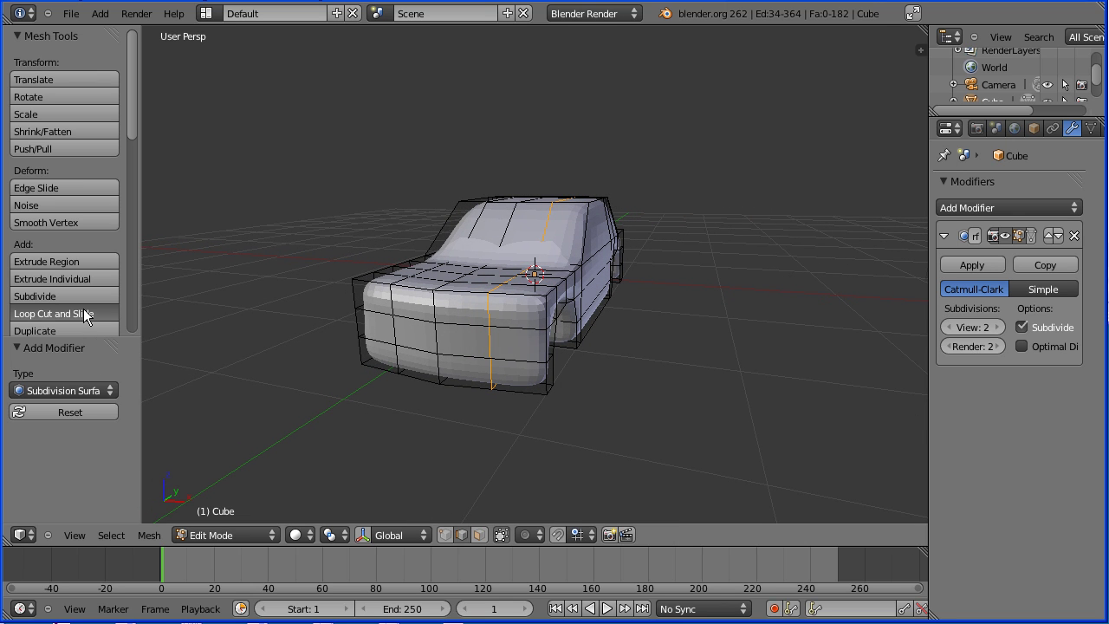
{"action": "left_click", "coordinate": [517, 344]}
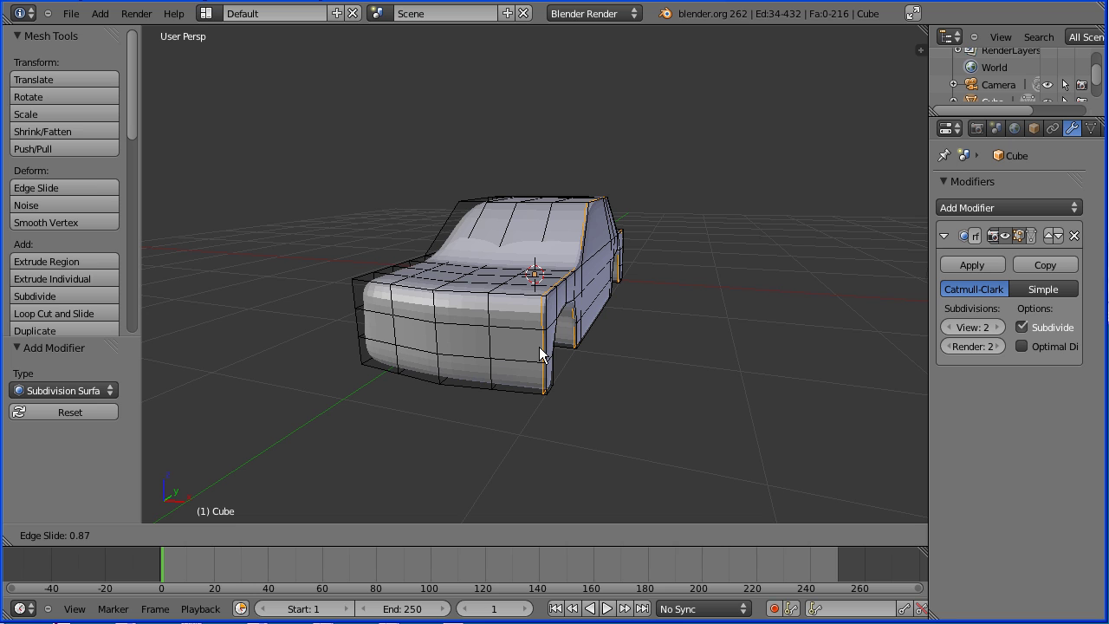
{"action": "left_click", "coordinate": [540, 347]}
{"action": "middle_click_drag", "start_coordinate": [235, 342], "coordinate": [330, 337]}
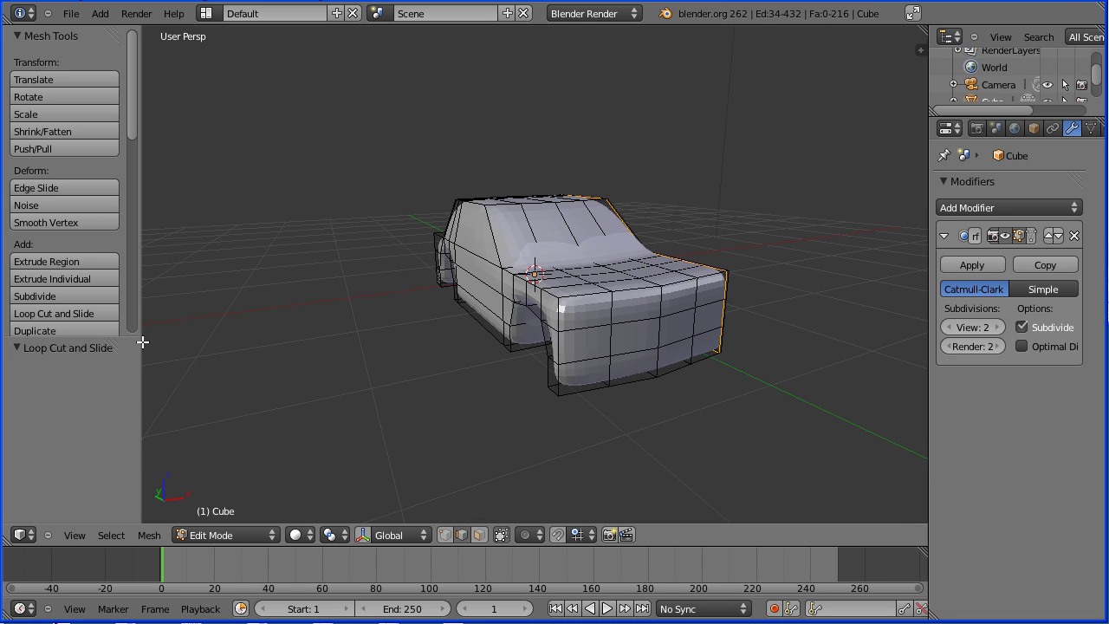
{"action": "left_click", "coordinate": [103, 313]}
{"action": "left_click", "coordinate": [577, 347]}
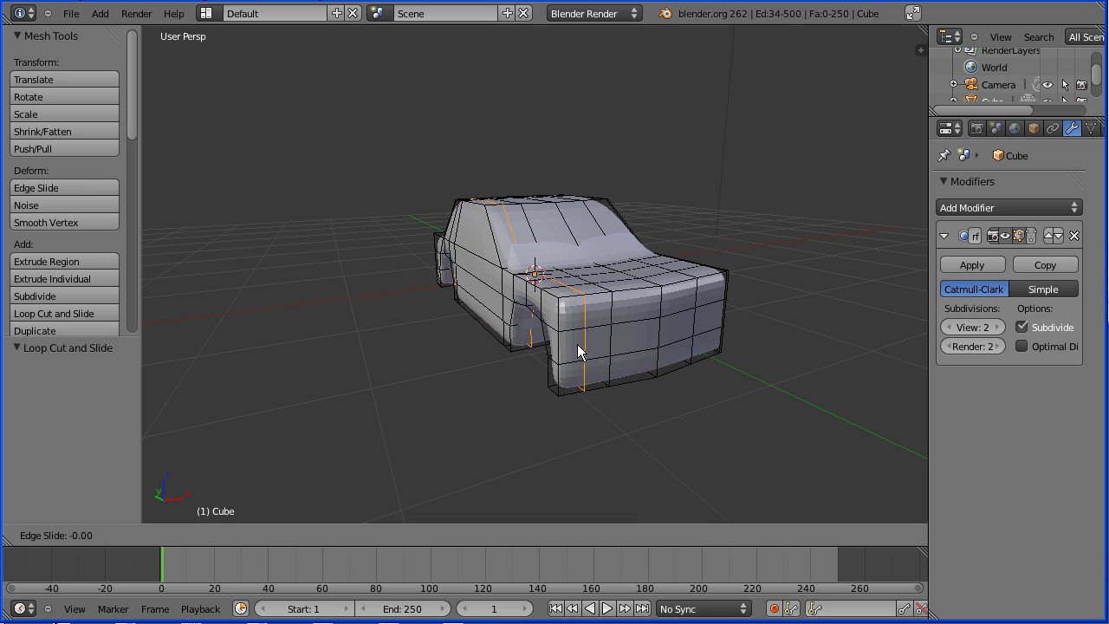
{"action": "left_click", "coordinate": [556, 351]}
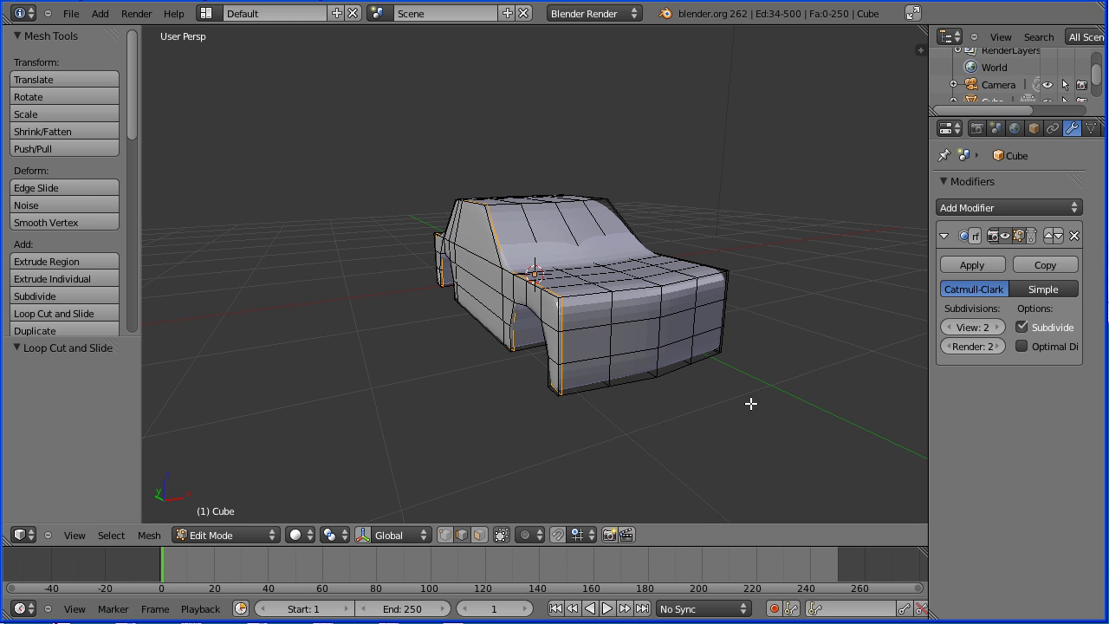
{"action": "middle_click_drag", "start_coordinate": [802, 361], "coordinate": [520, 345]}
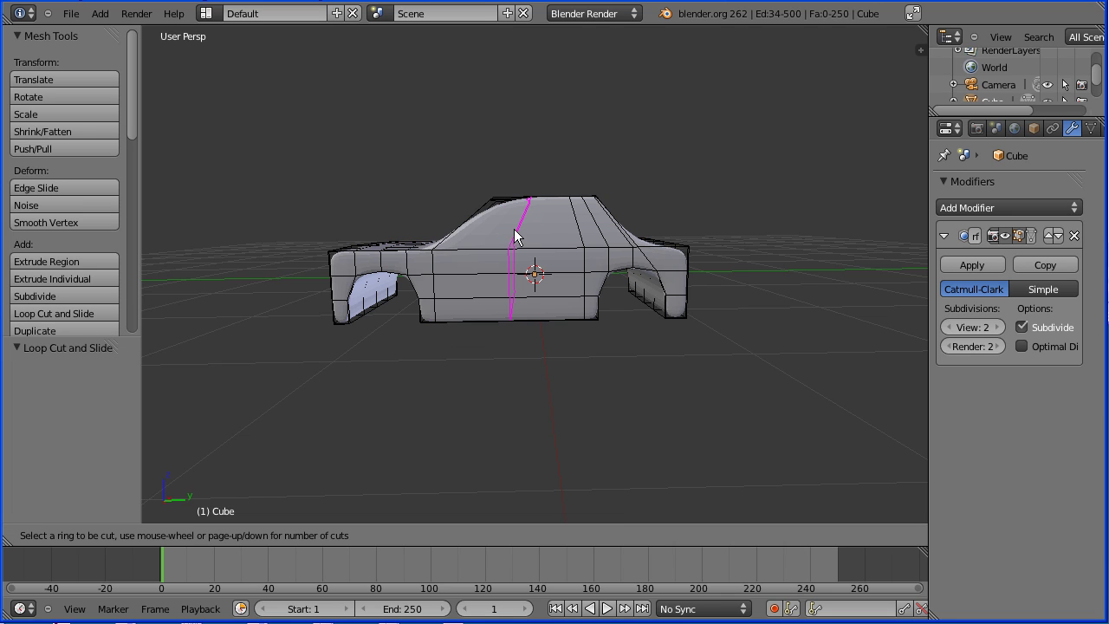
Add supporting loops near the roof edge and along the roof base.
{"action": "left_click", "coordinate": [470, 221]}
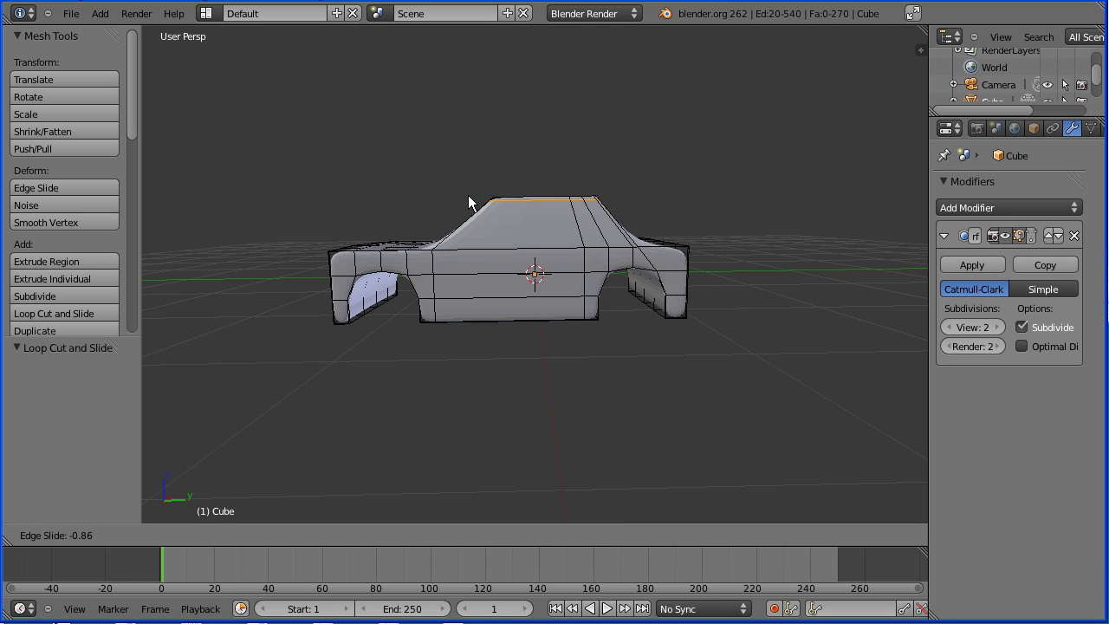
{"action": "left_click", "coordinate": [466, 203]}
{"action": "left_click", "coordinate": [99, 314]}
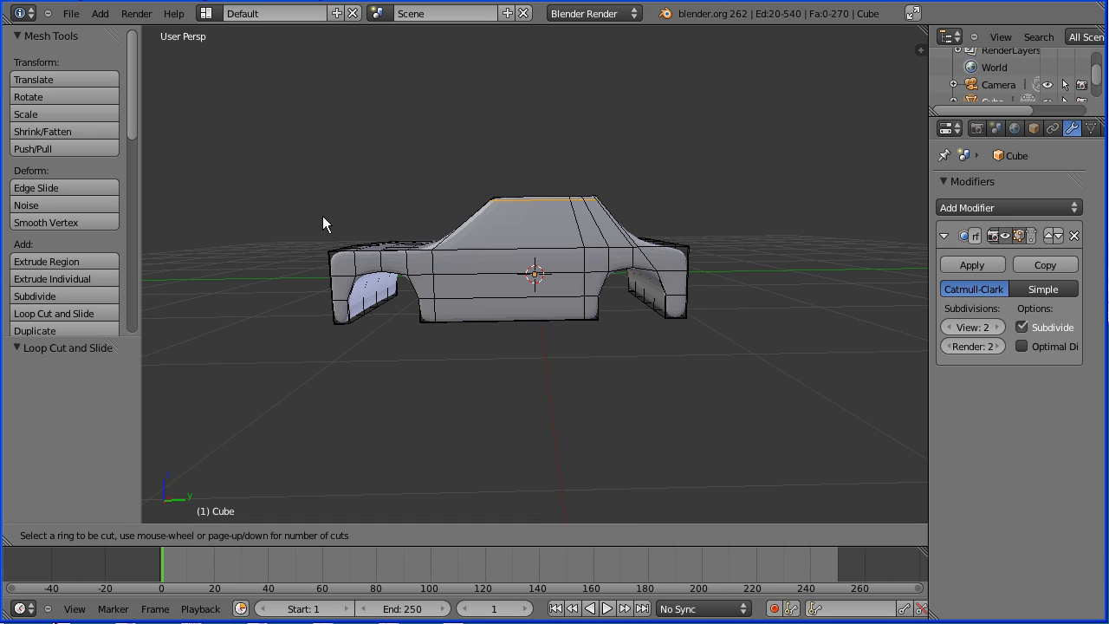
{"action": "left_click", "coordinate": [471, 233]}
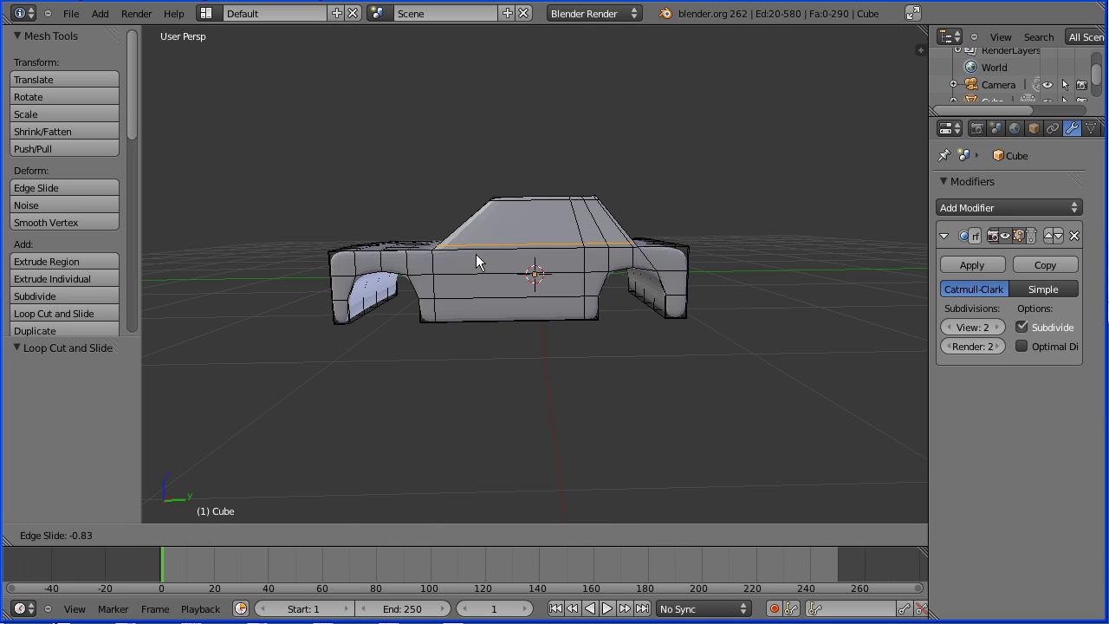
{"action": "left_click", "coordinate": [476, 254]}
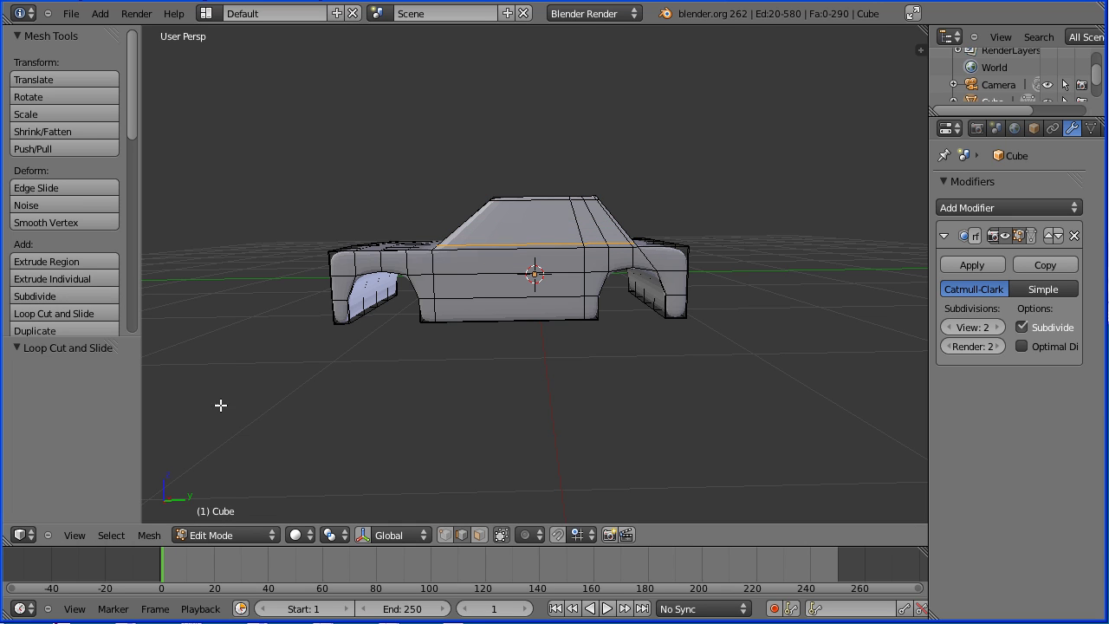
Add supporting loops slid close to the left and right wheel-arch edges.
{"action": "left_click", "coordinate": [76, 314]}
{"action": "left_click", "coordinate": [331, 319]}
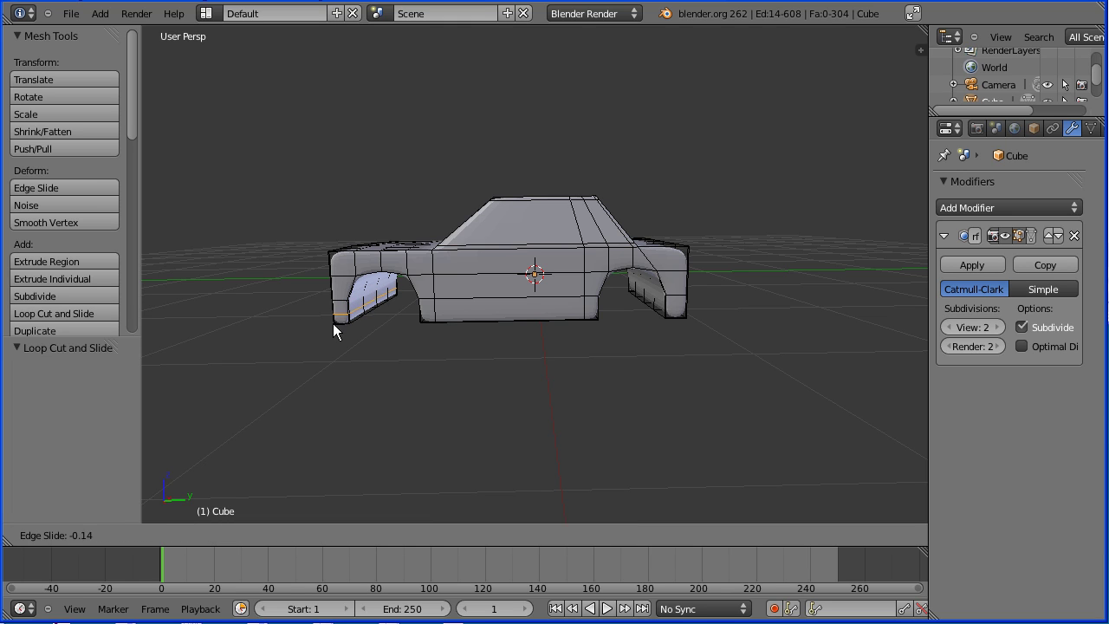
{"action": "left_click", "coordinate": [333, 336]}
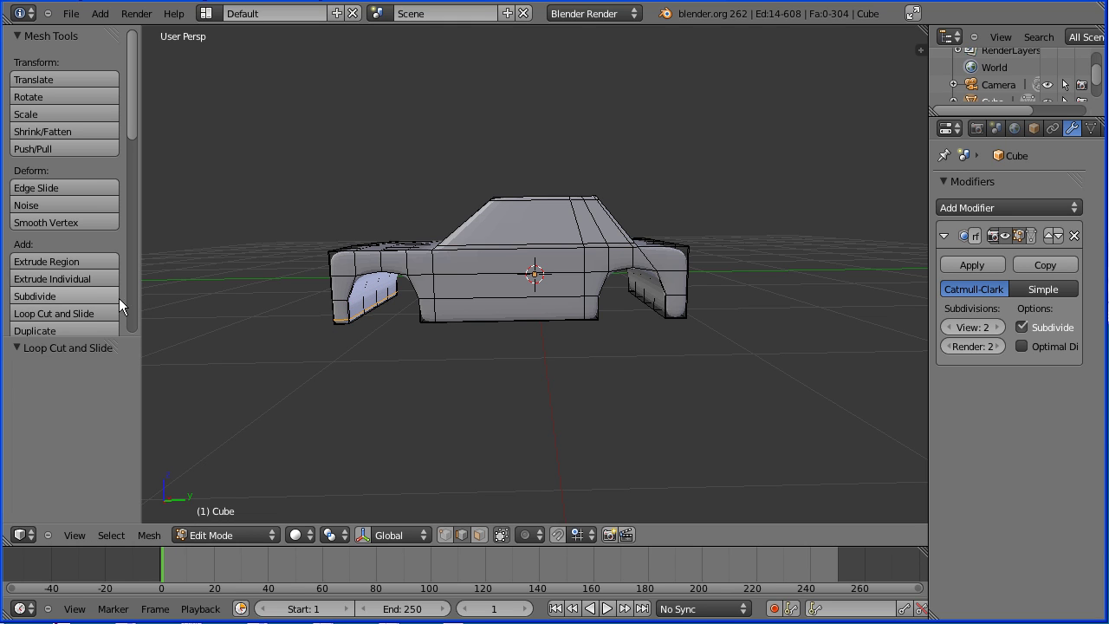
{"action": "left_click", "coordinate": [84, 313]}
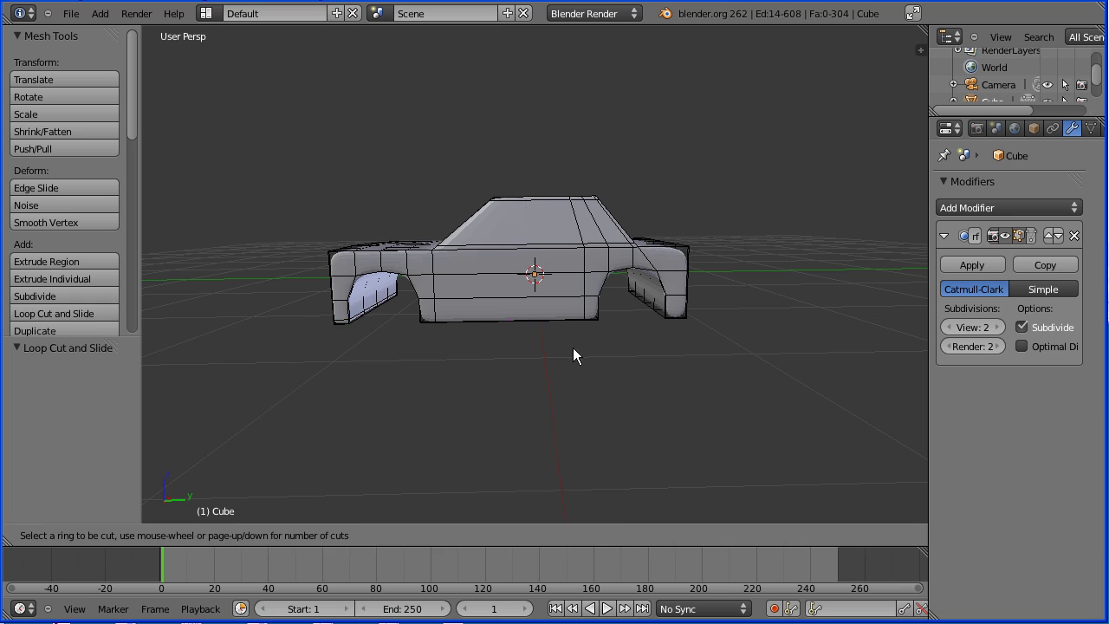
{"action": "left_click", "coordinate": [671, 316]}
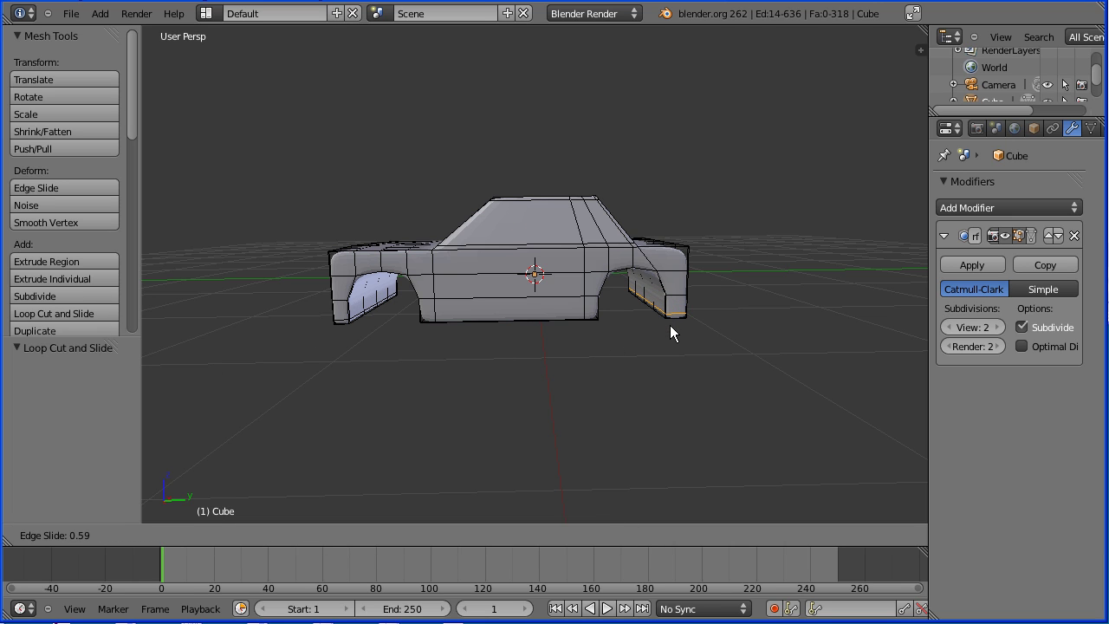
{"action": "left_click", "coordinate": [670, 327]}
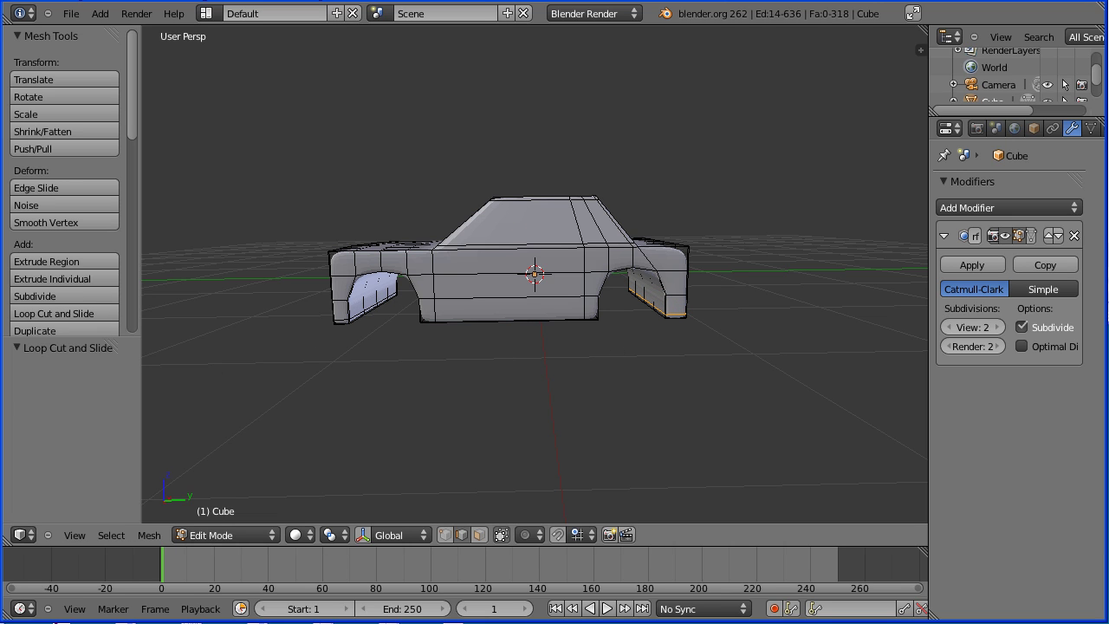
Add horizontal loops near the body's bottom edge and along the upper body side.
{"action": "left_click", "coordinate": [53, 314]}
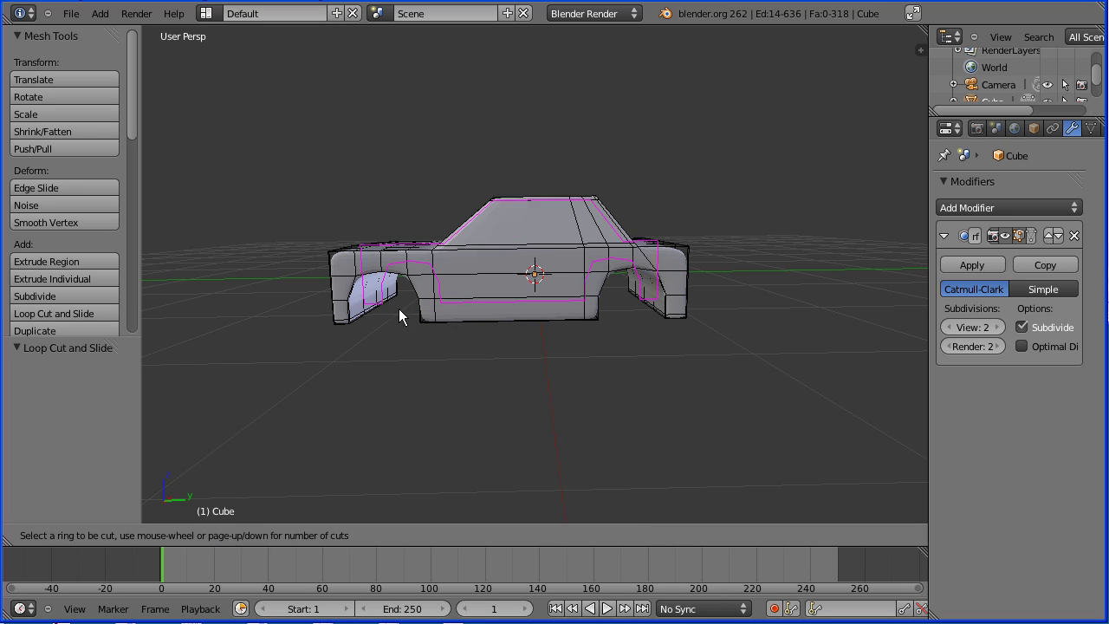
{"action": "left_click", "coordinate": [416, 315]}
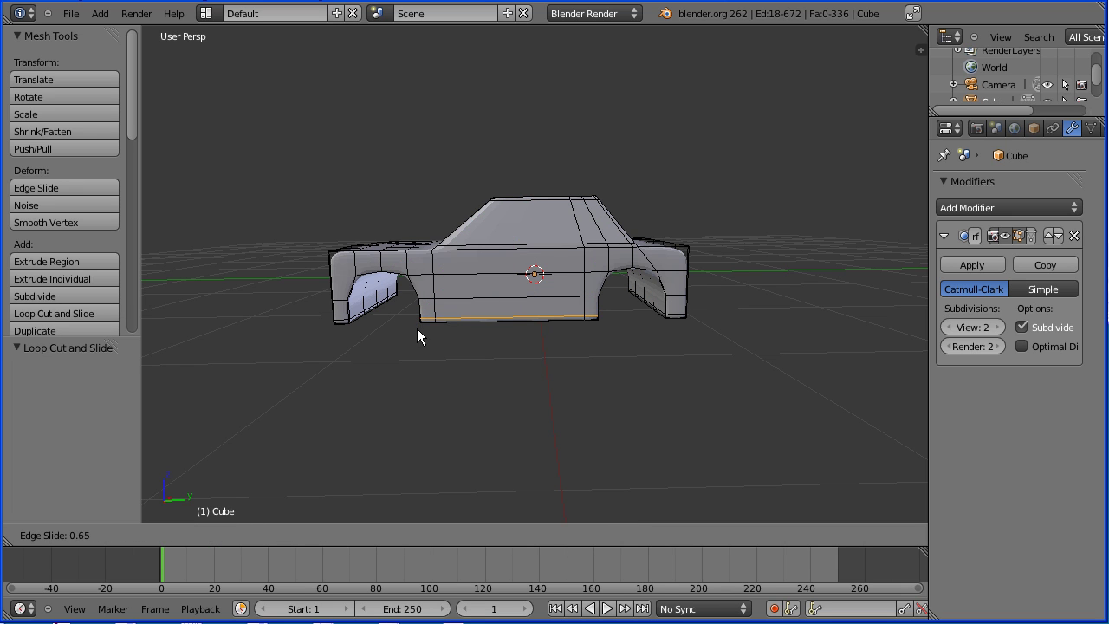
{"action": "left_click", "coordinate": [418, 331]}
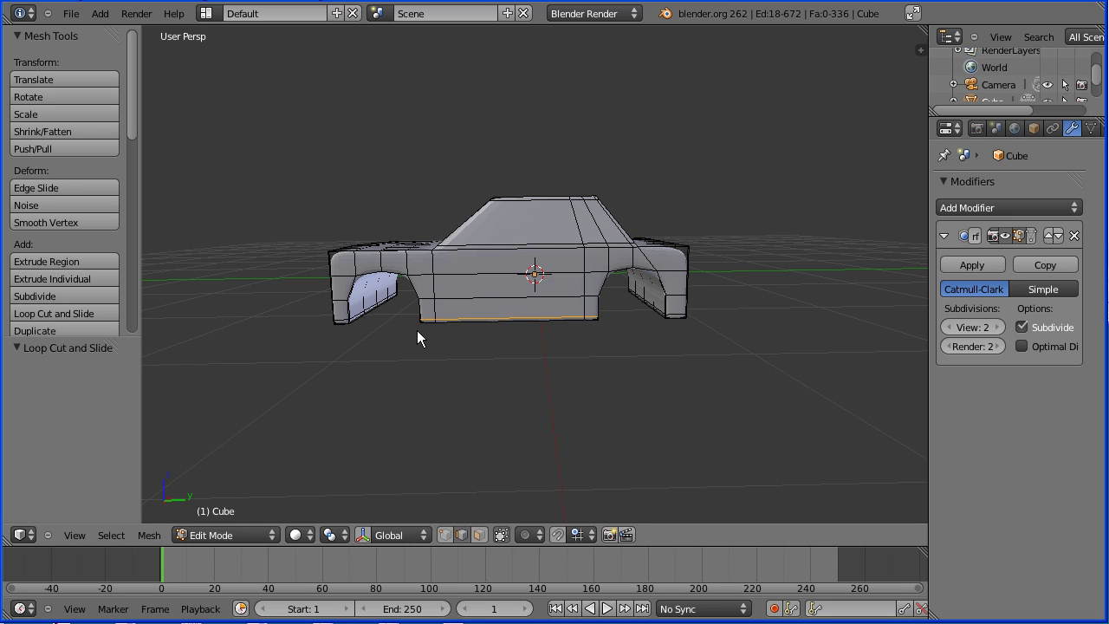
{"action": "left_click", "coordinate": [79, 312]}
{"action": "left_click", "coordinate": [334, 269]}
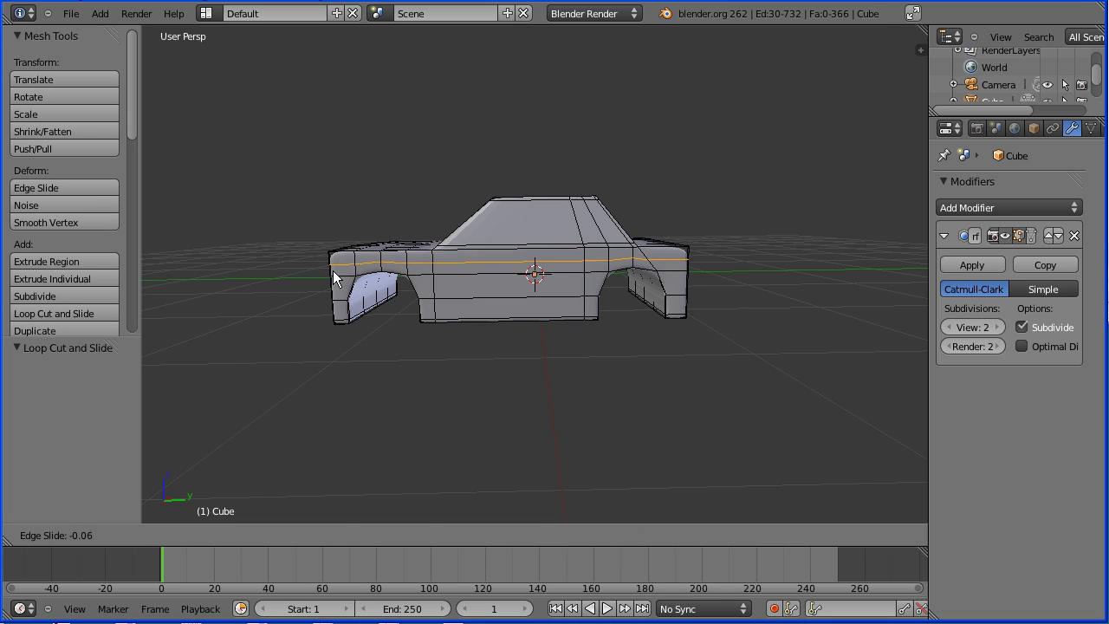